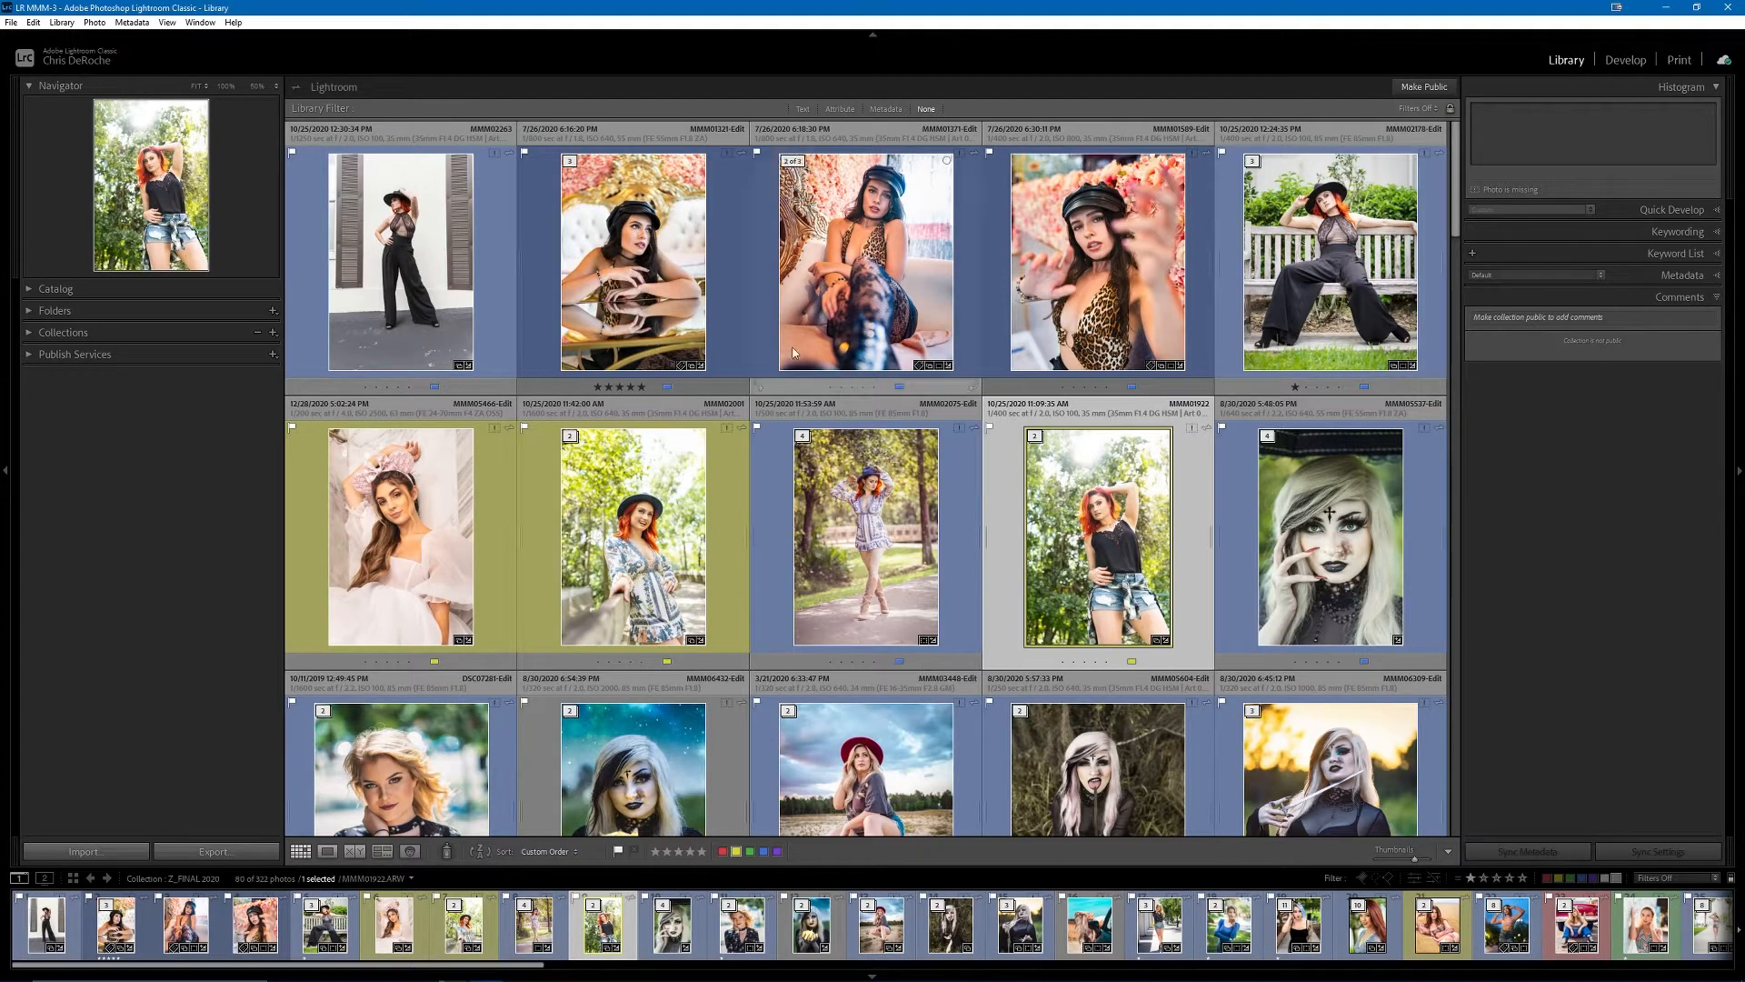
{"action": "left_click", "coordinate": [35, 23]}
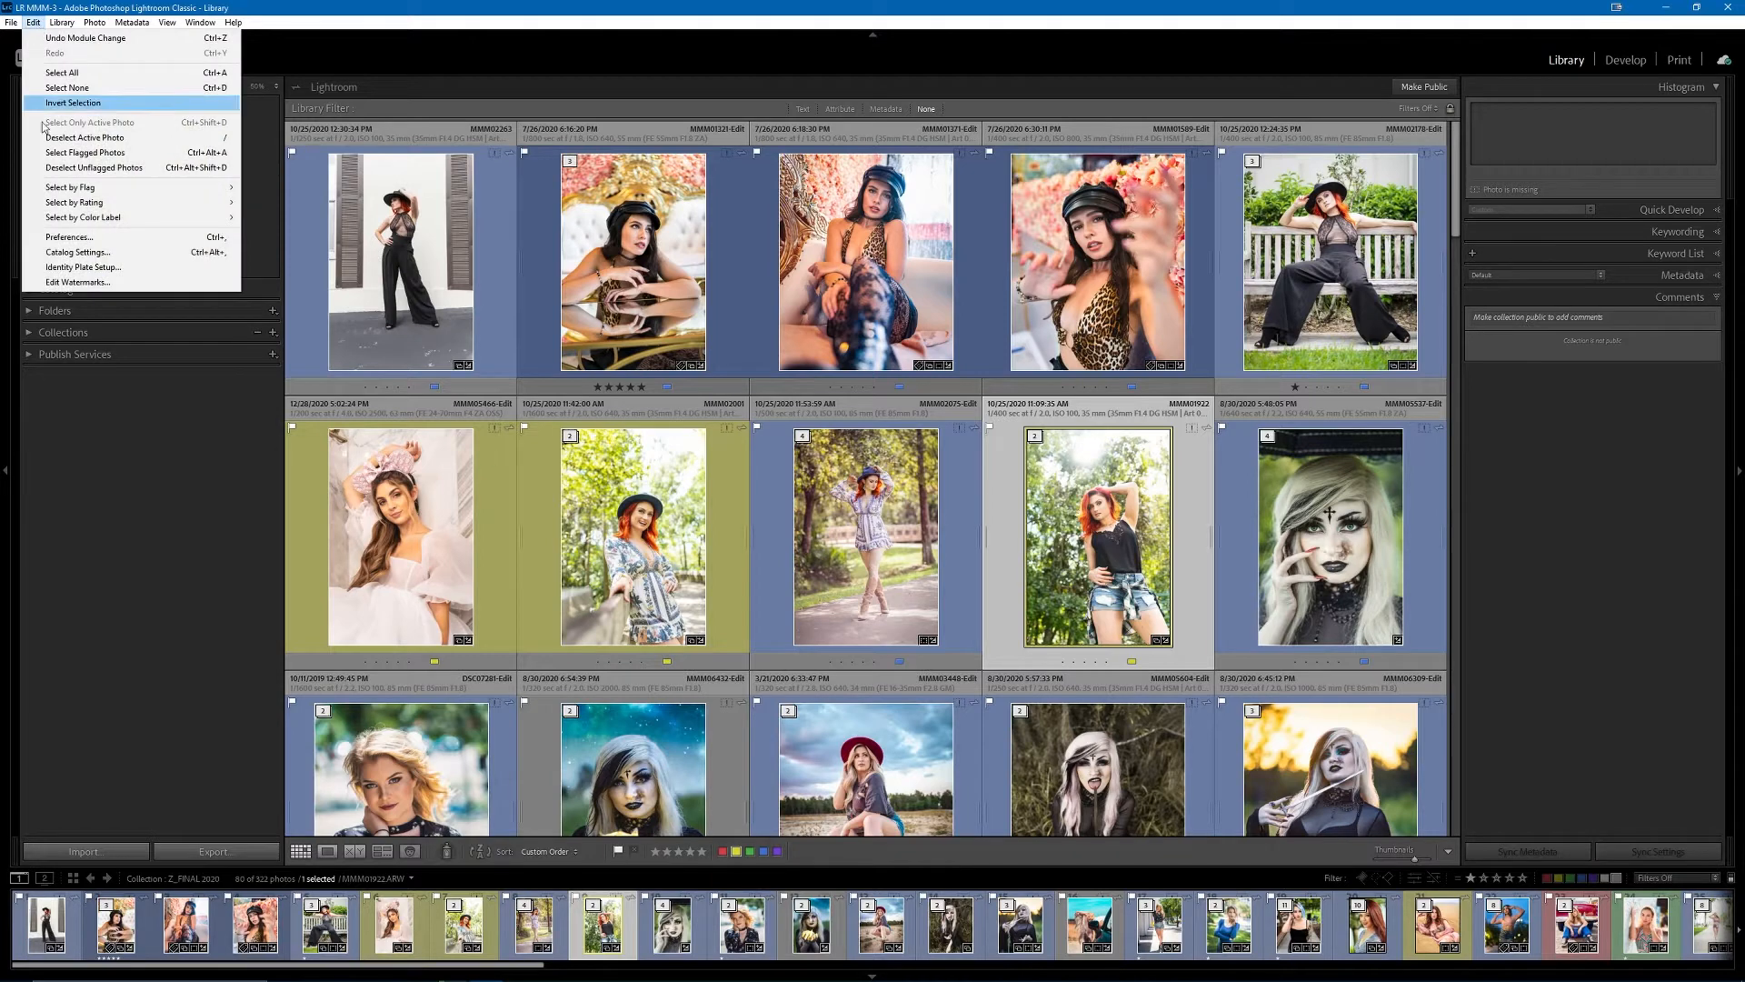
{"action": "left_click", "coordinate": [77, 238]}
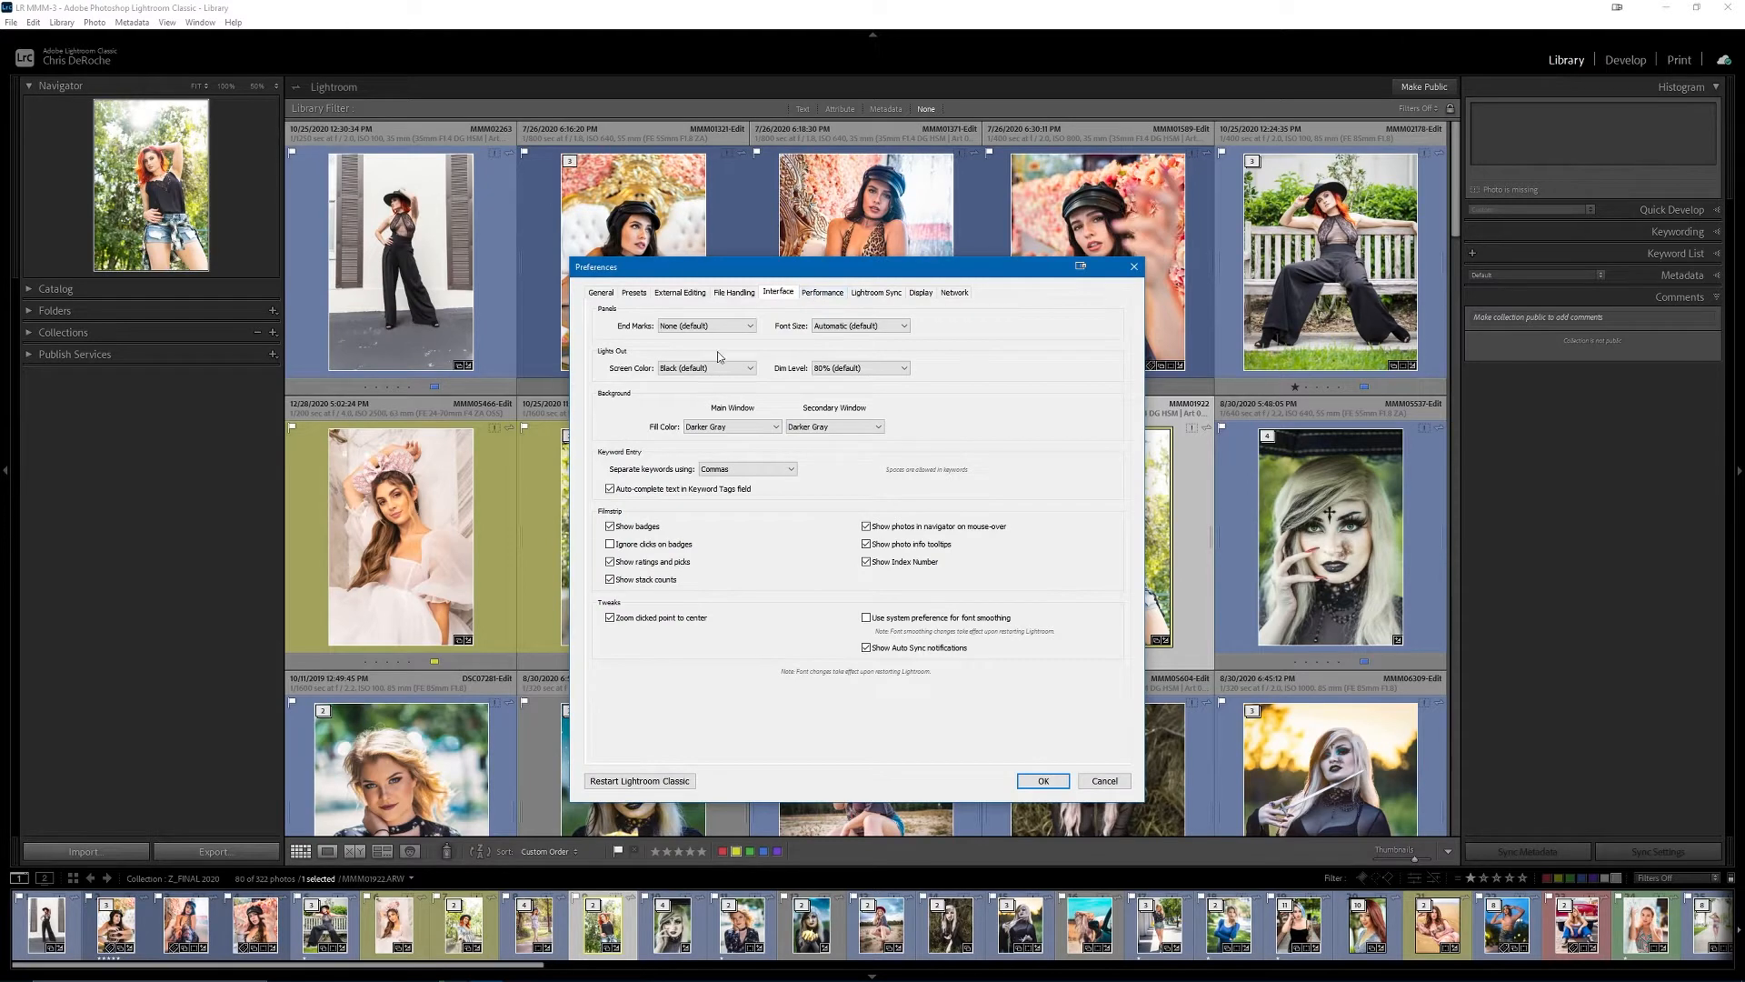
{"action": "left_click", "coordinate": [1101, 781]}
- Open the application preferences, view the General settings, and bring up the Presets settings
{"action": "left_click", "coordinate": [33, 22]}
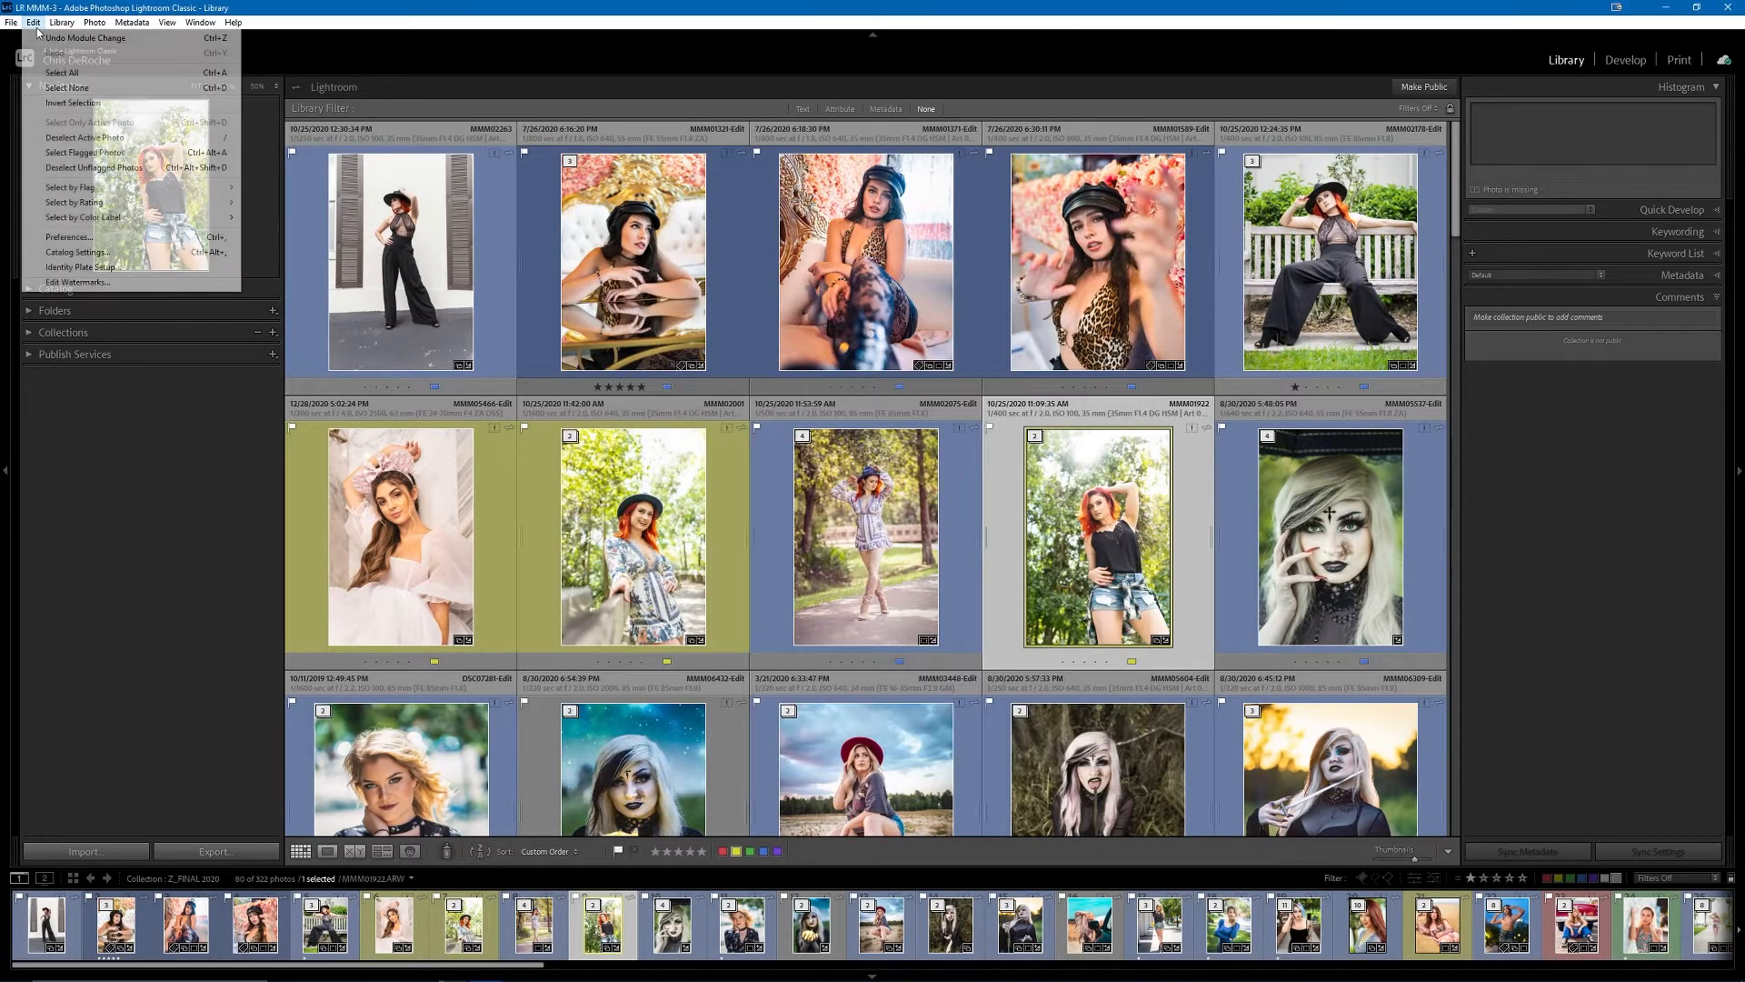
{"action": "left_click", "coordinate": [115, 239]}
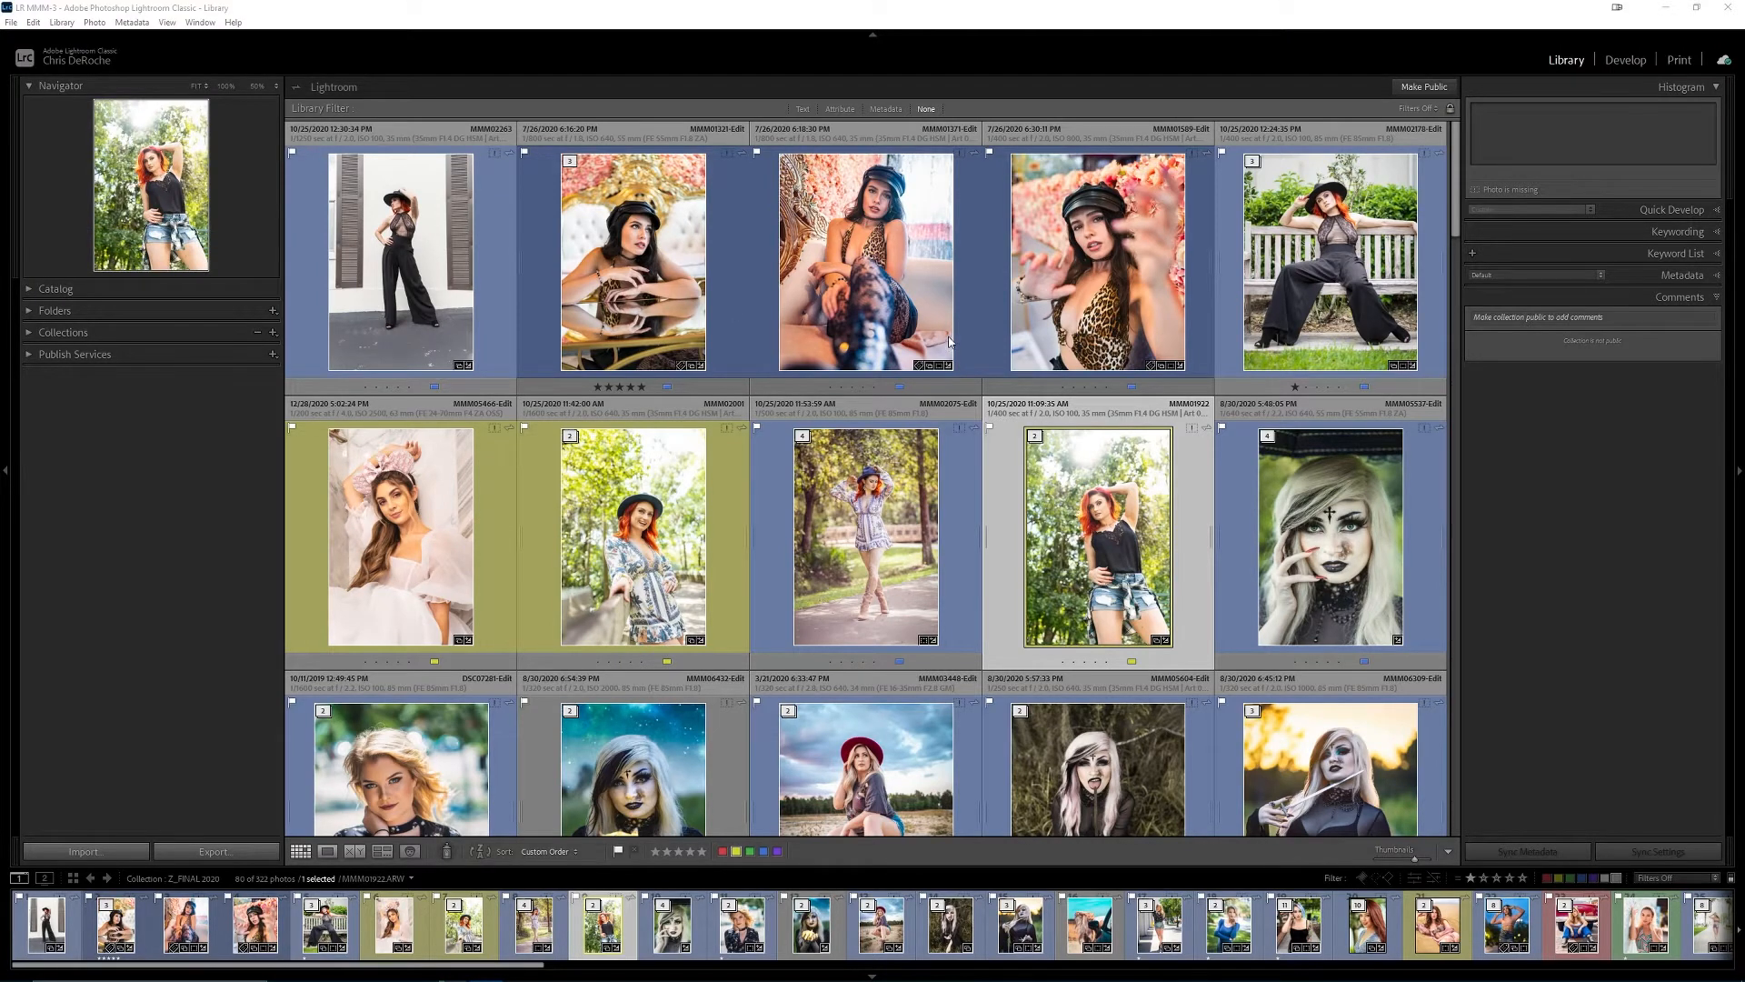
{"action": "left_click", "coordinate": [601, 293]}
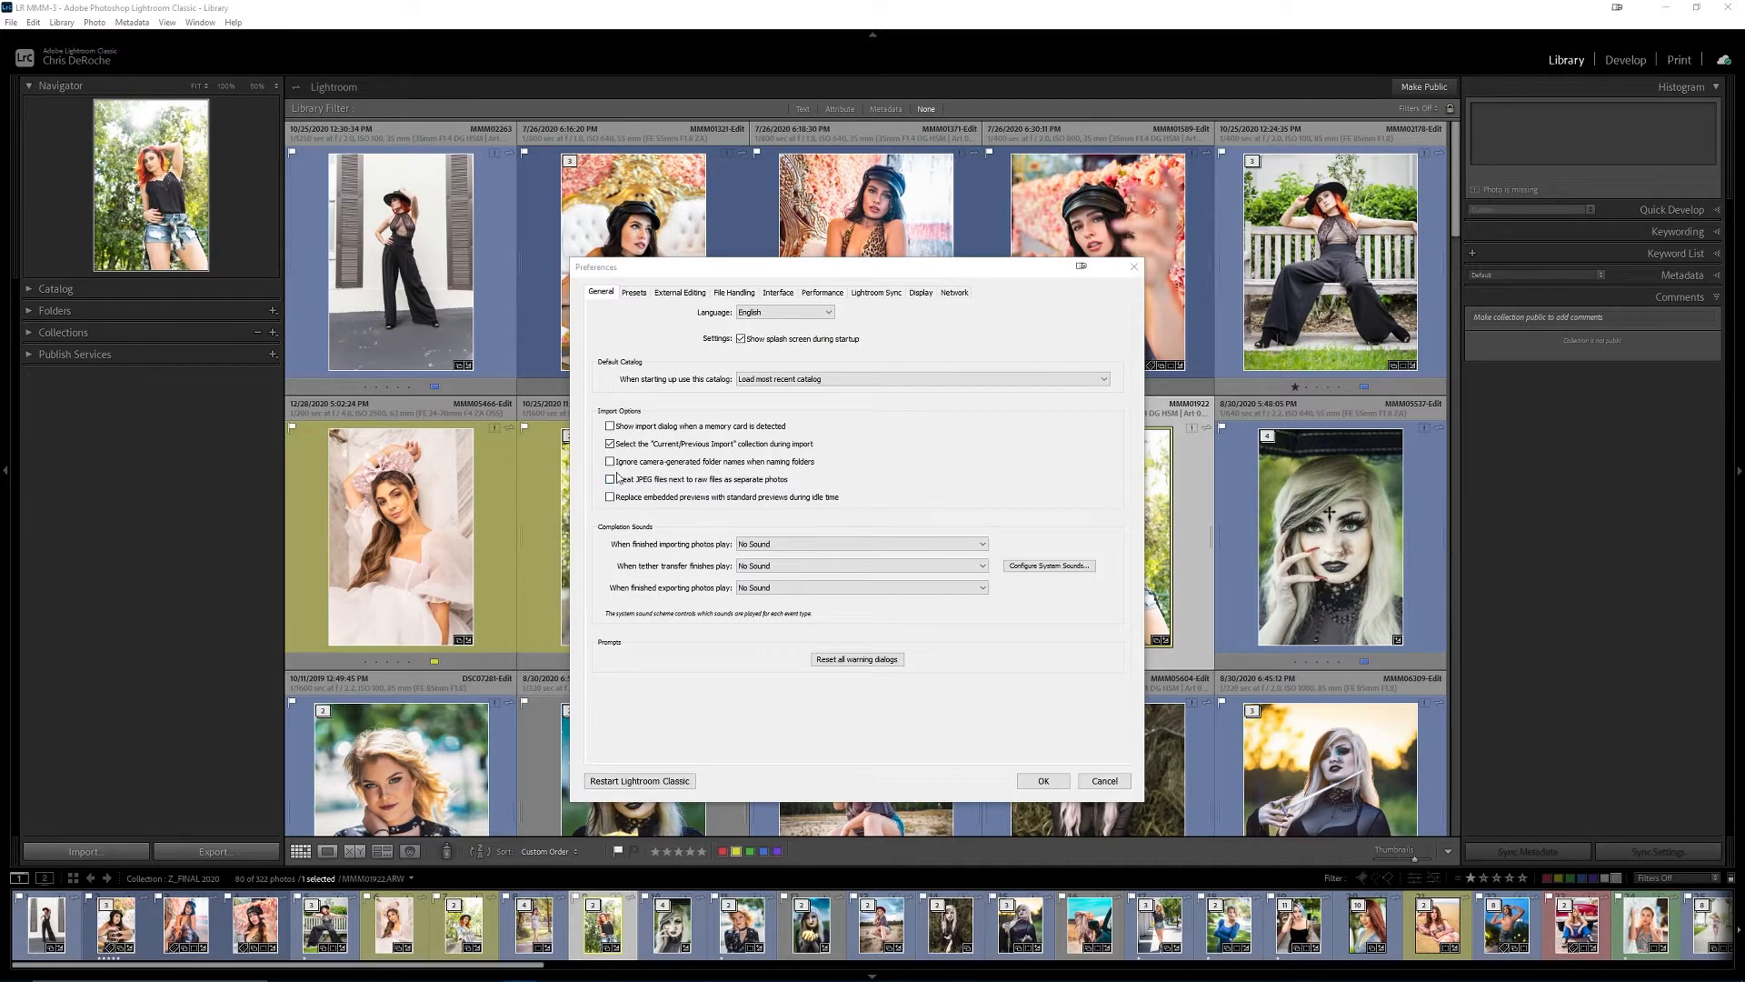
{"action": "left_click", "coordinate": [634, 294]}
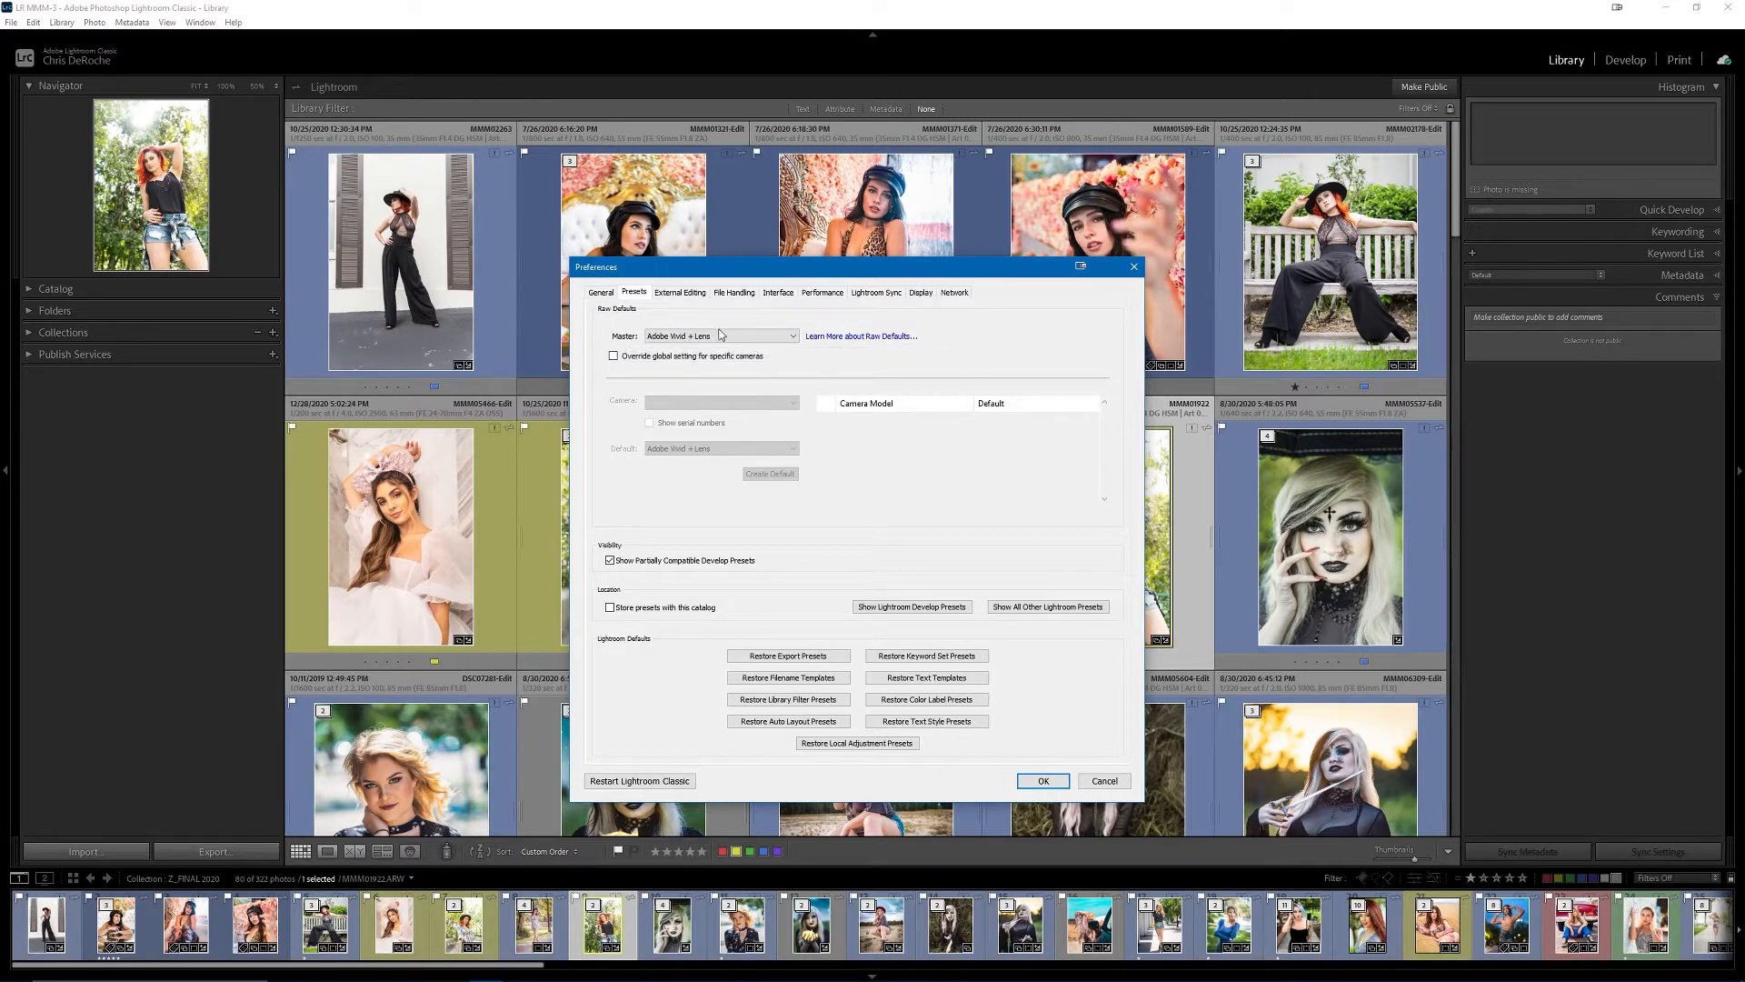
- Try Camera Settings and Adobe Default as the master raw default
{"action": "left_click", "coordinate": [792, 337]}
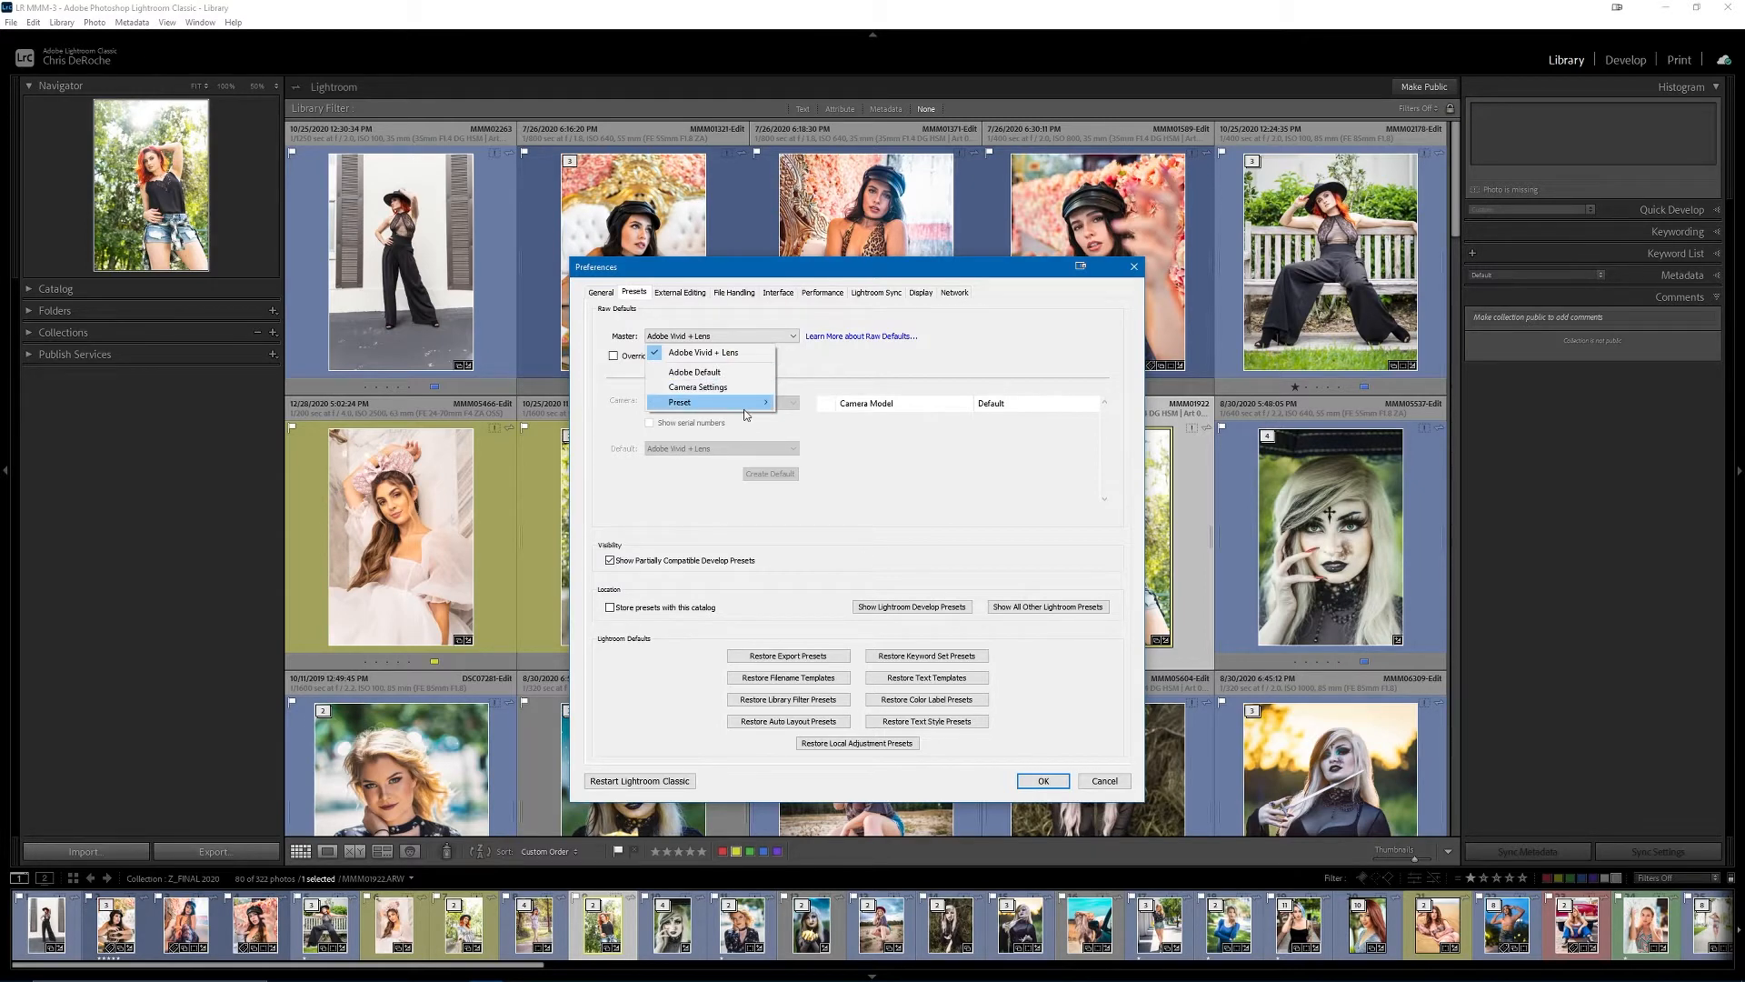
{"action": "mouse_move", "coordinate": [740, 403]}
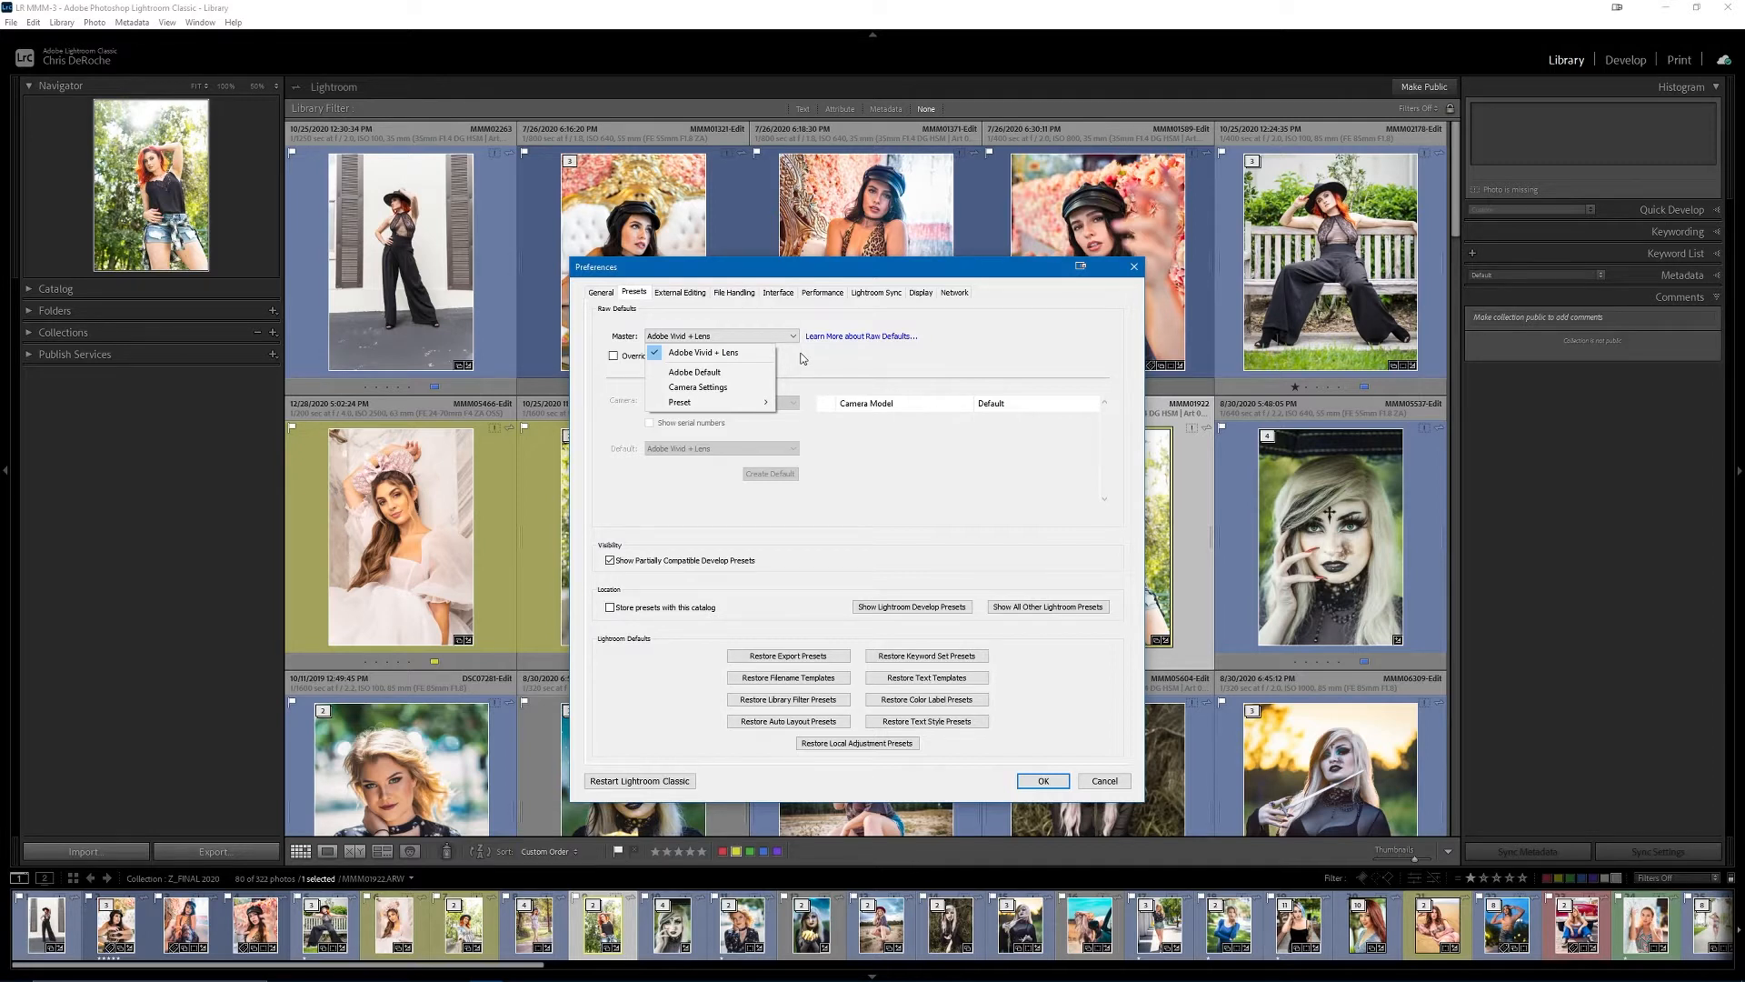
{"action": "left_click", "coordinate": [718, 386]}
{"action": "left_click", "coordinate": [731, 334]}
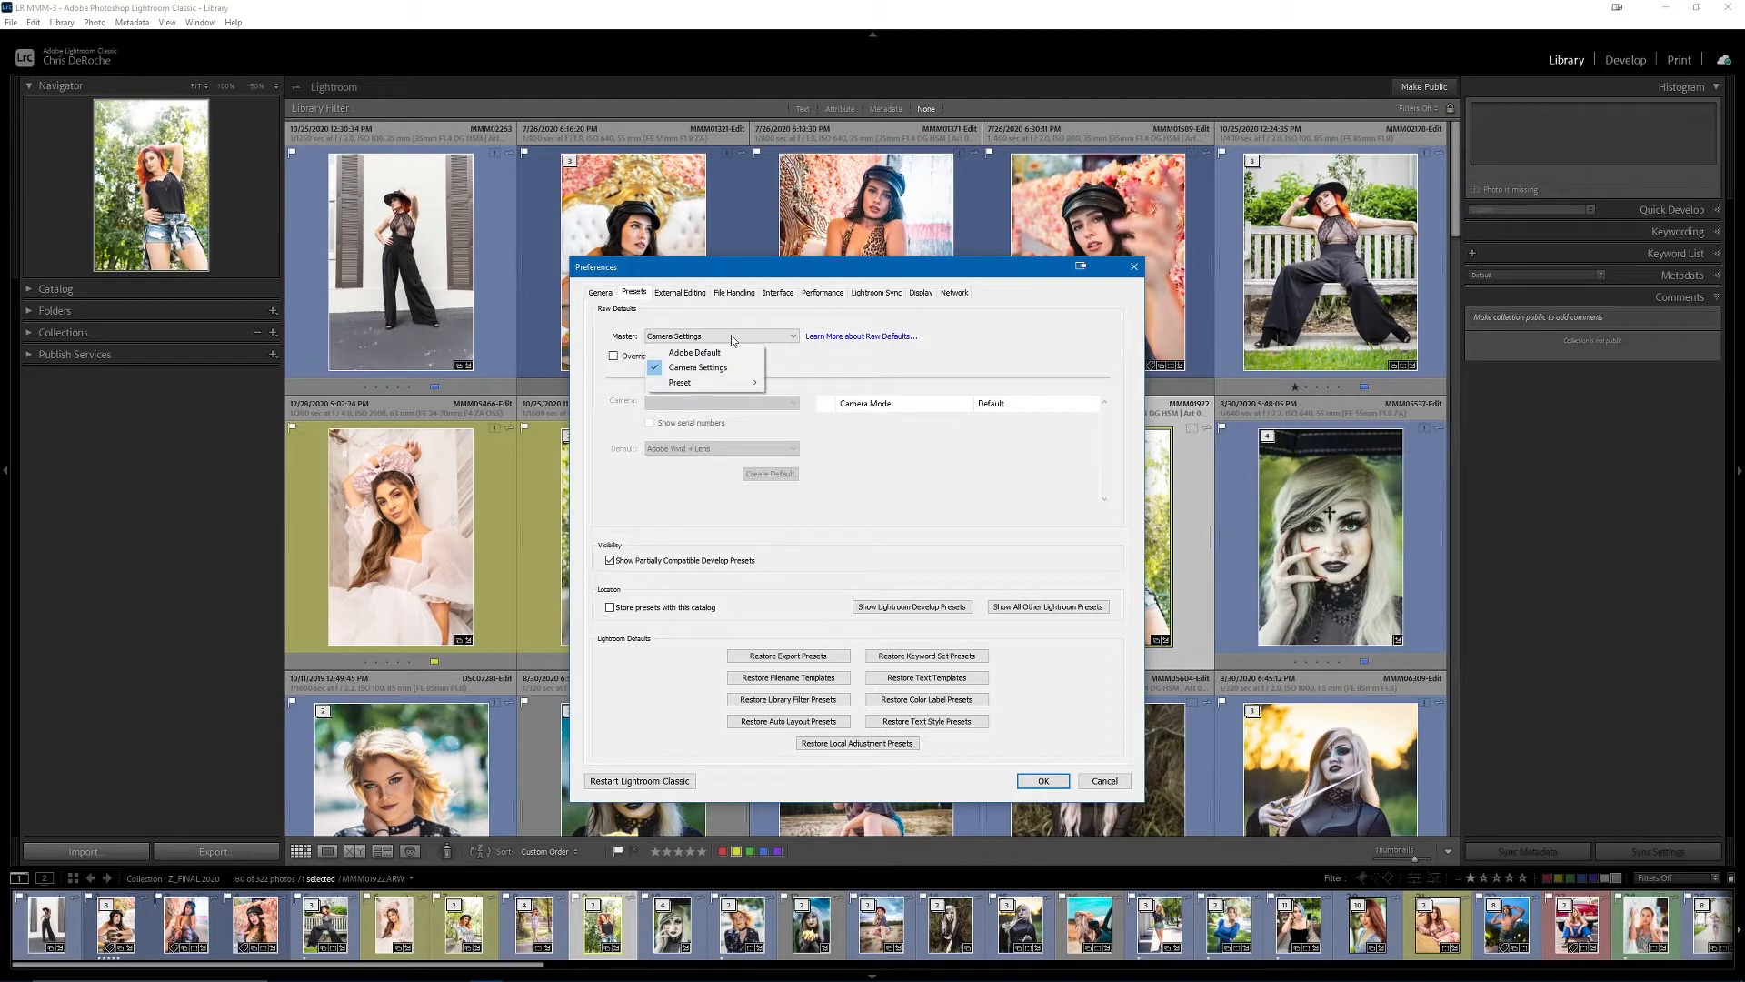
{"action": "left_click", "coordinate": [720, 352]}
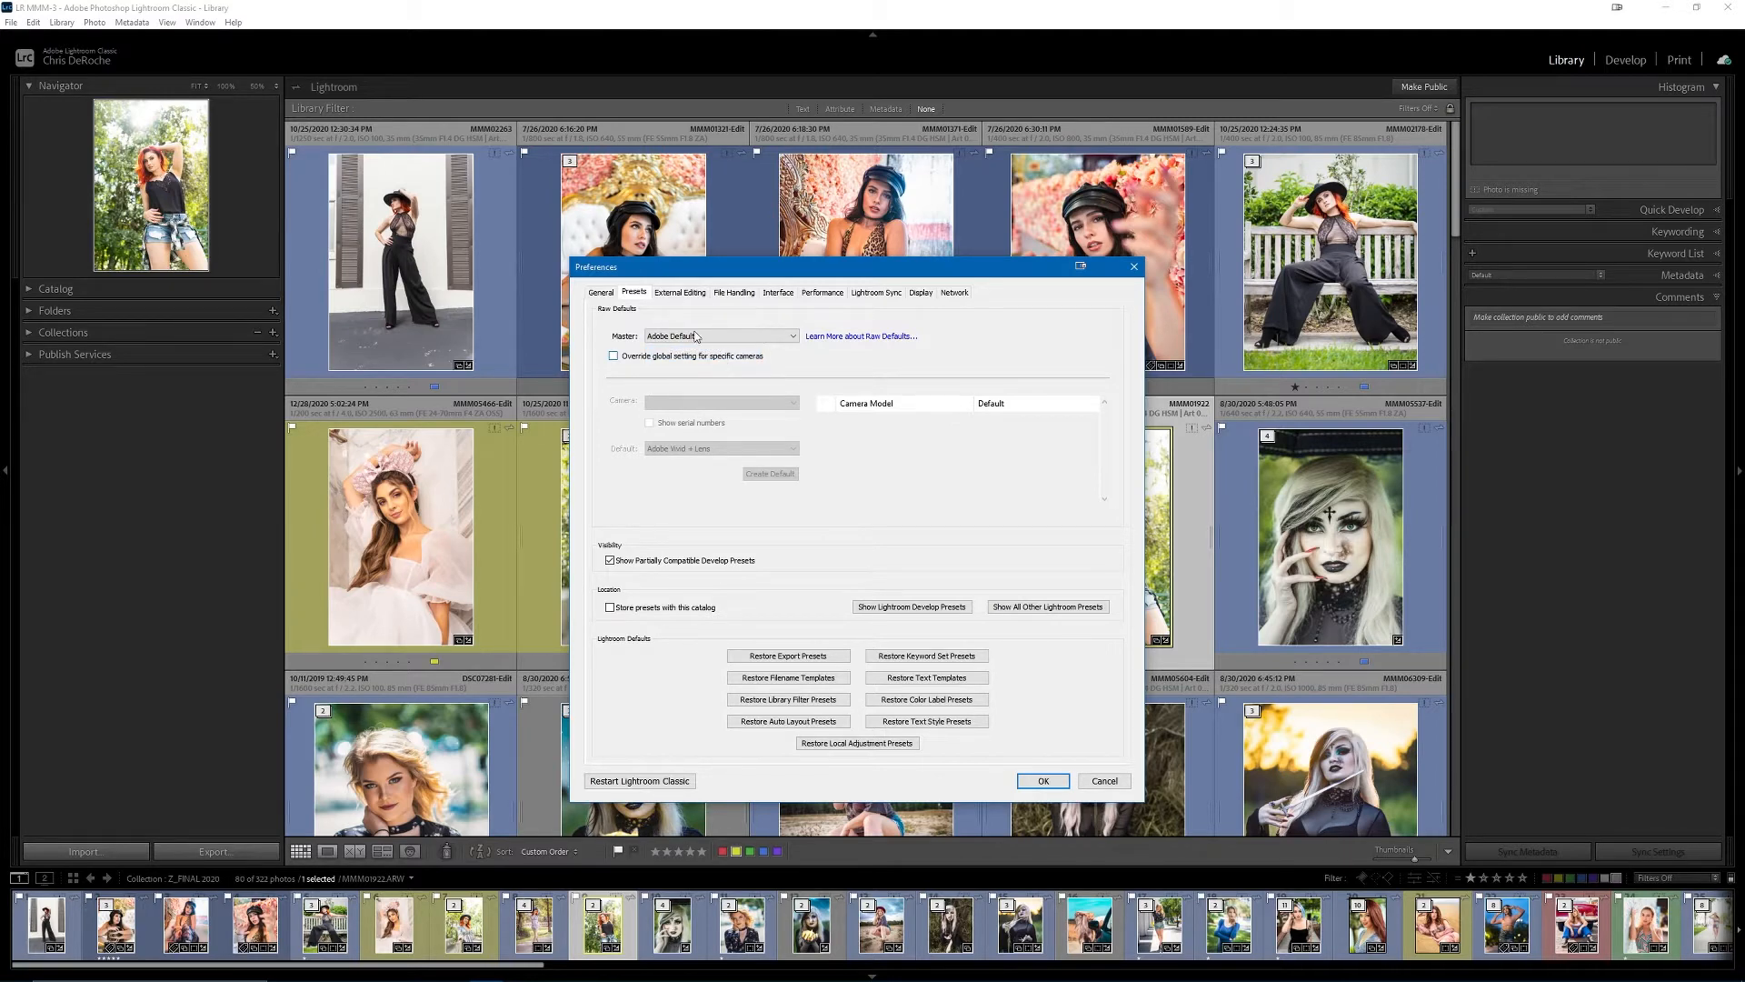
- Set the master raw default to the Adobe Vivid + Lens preset from the Defaults group
{"action": "left_click", "coordinate": [753, 337]}
{"action": "mouse_move", "coordinate": [741, 387]}
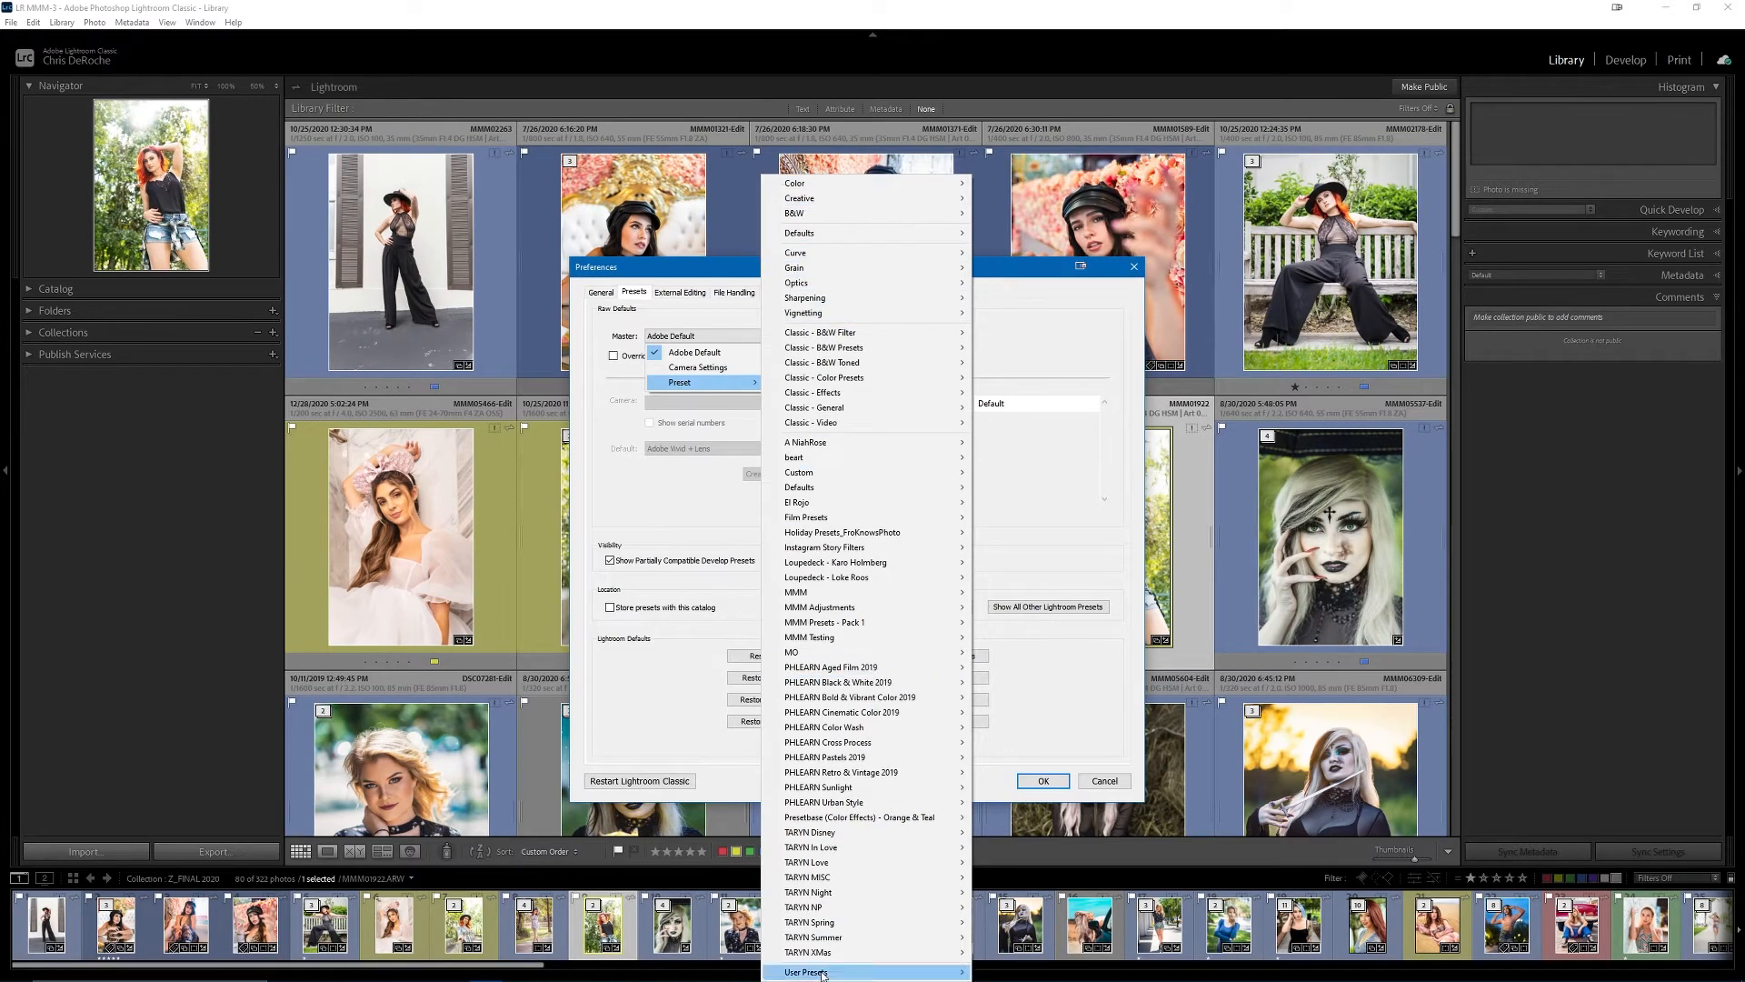
{"action": "mouse_move", "coordinate": [829, 974]}
{"action": "left_click", "coordinate": [706, 323]}
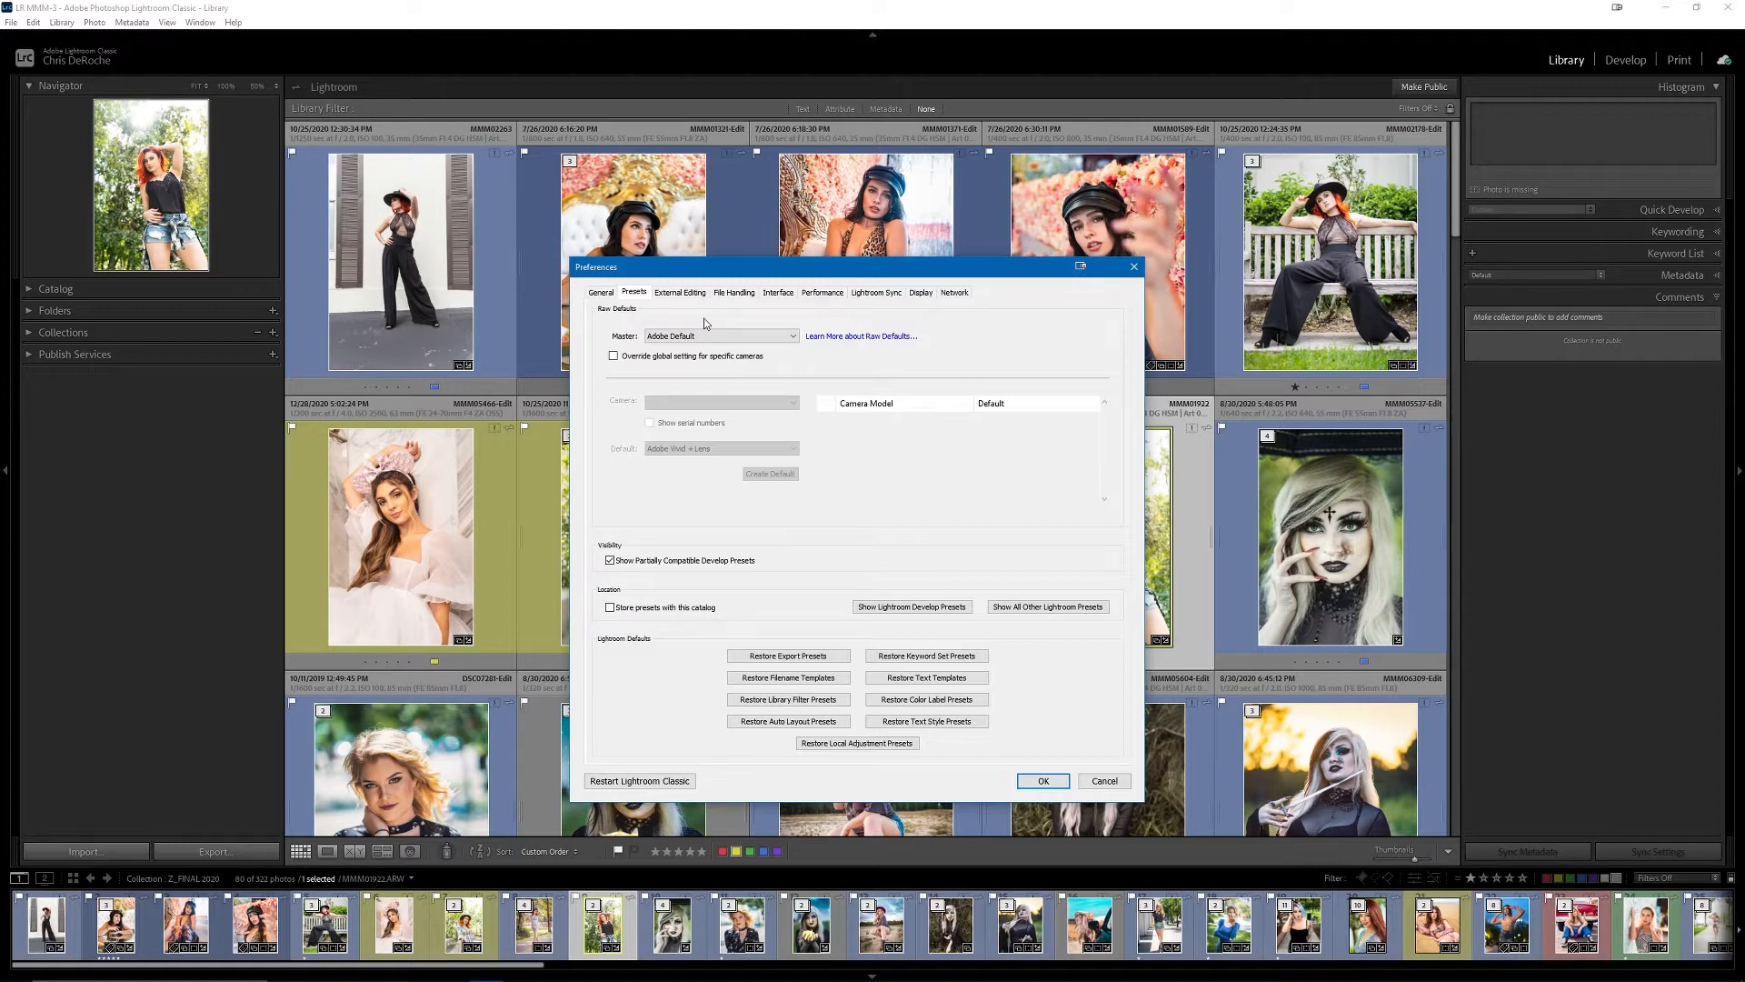
{"action": "left_click", "coordinate": [713, 340]}
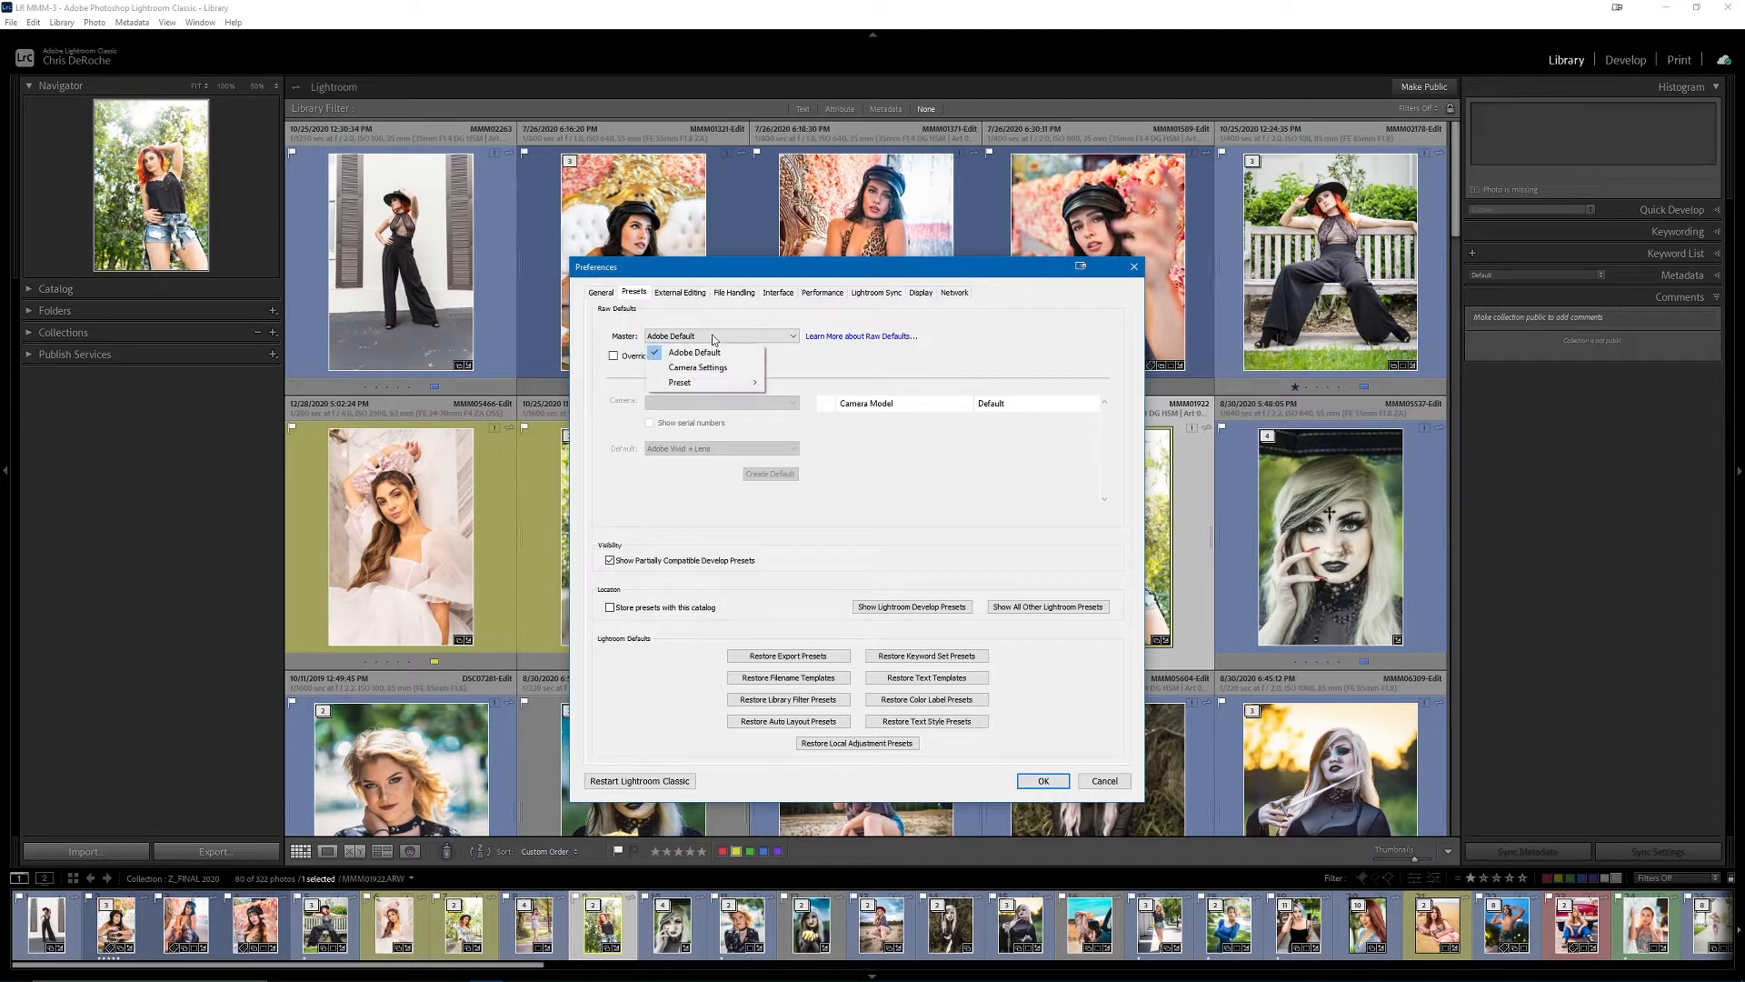
{"action": "mouse_move", "coordinate": [729, 381]}
{"action": "mouse_move", "coordinate": [827, 235]}
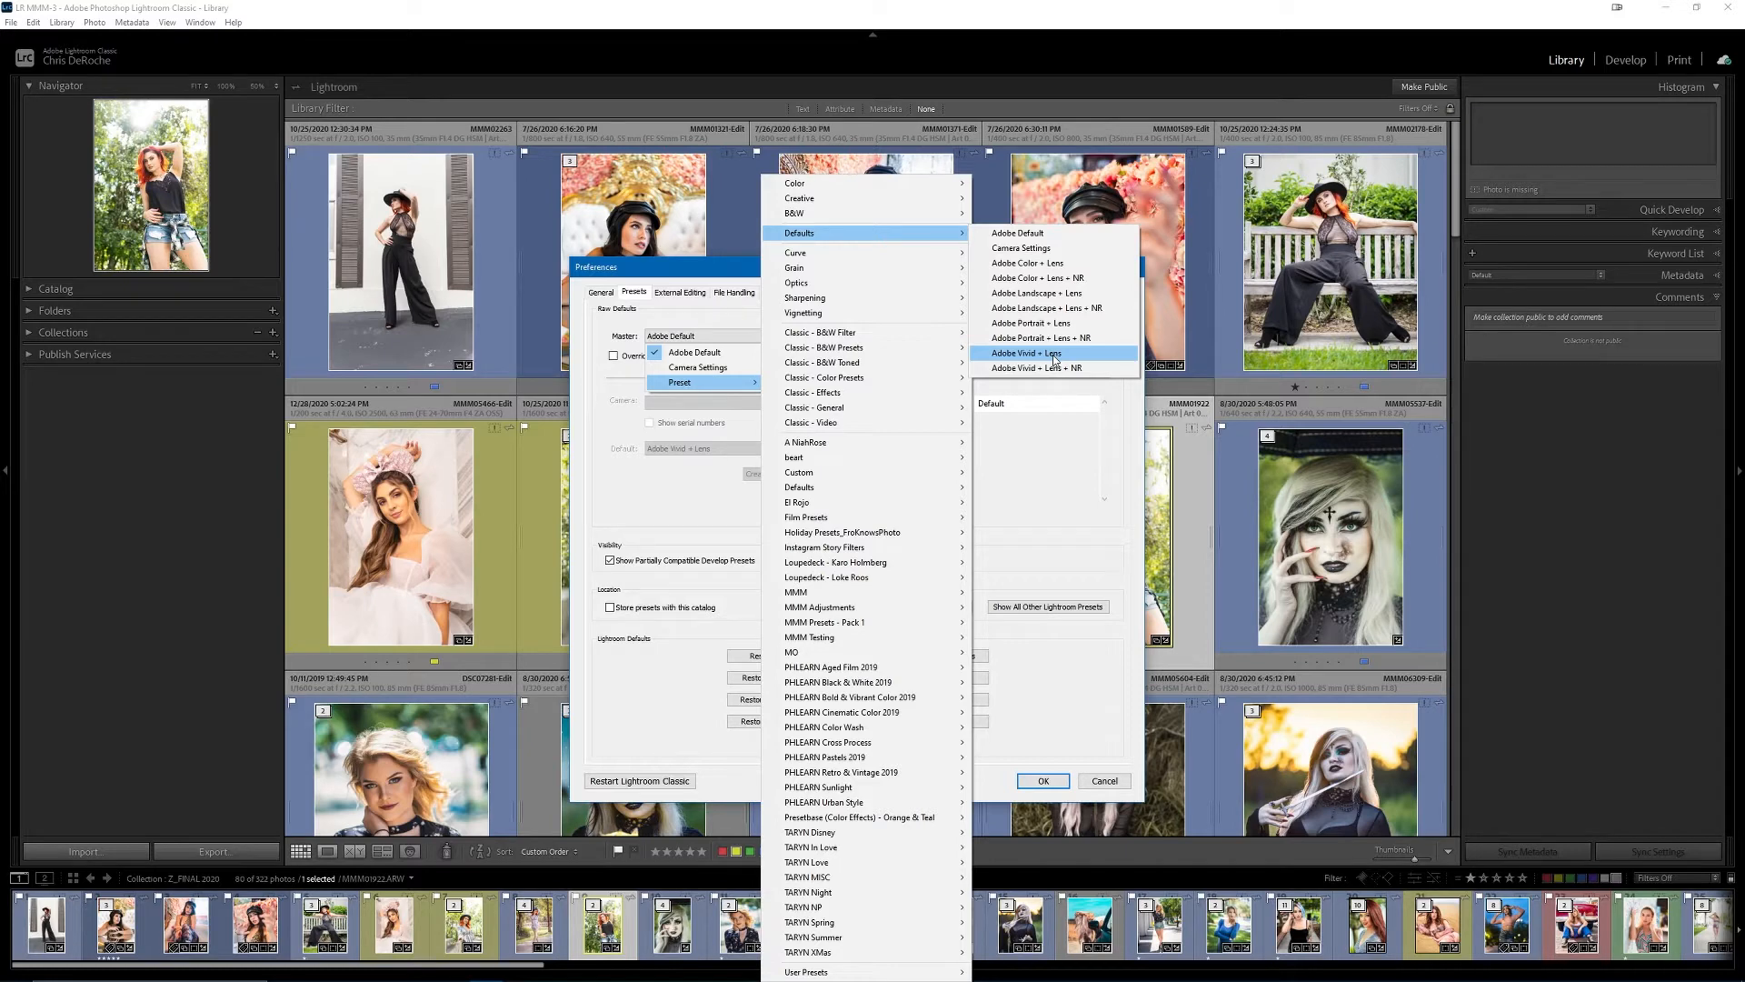
{"action": "left_click", "coordinate": [1054, 353]}
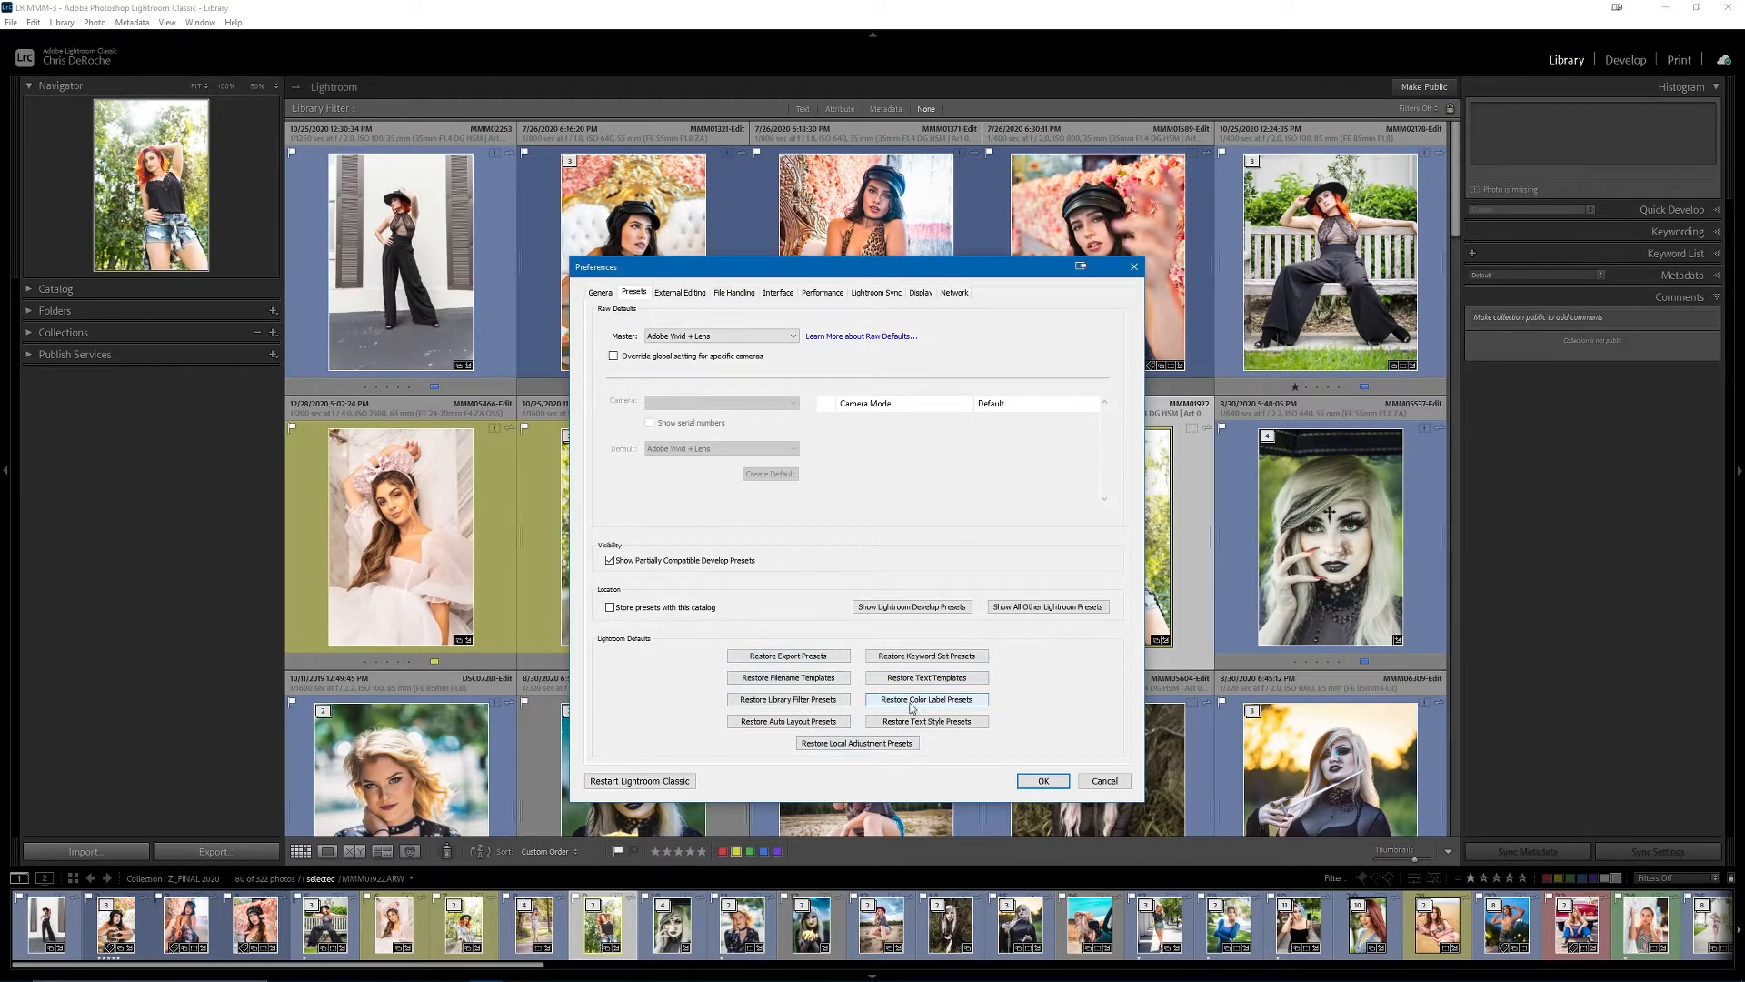
- Set Photoshop external editing to the PSD file format and ProPhoto RGB color space, and check the available bit depths
{"action": "left_click", "coordinate": [682, 295]}
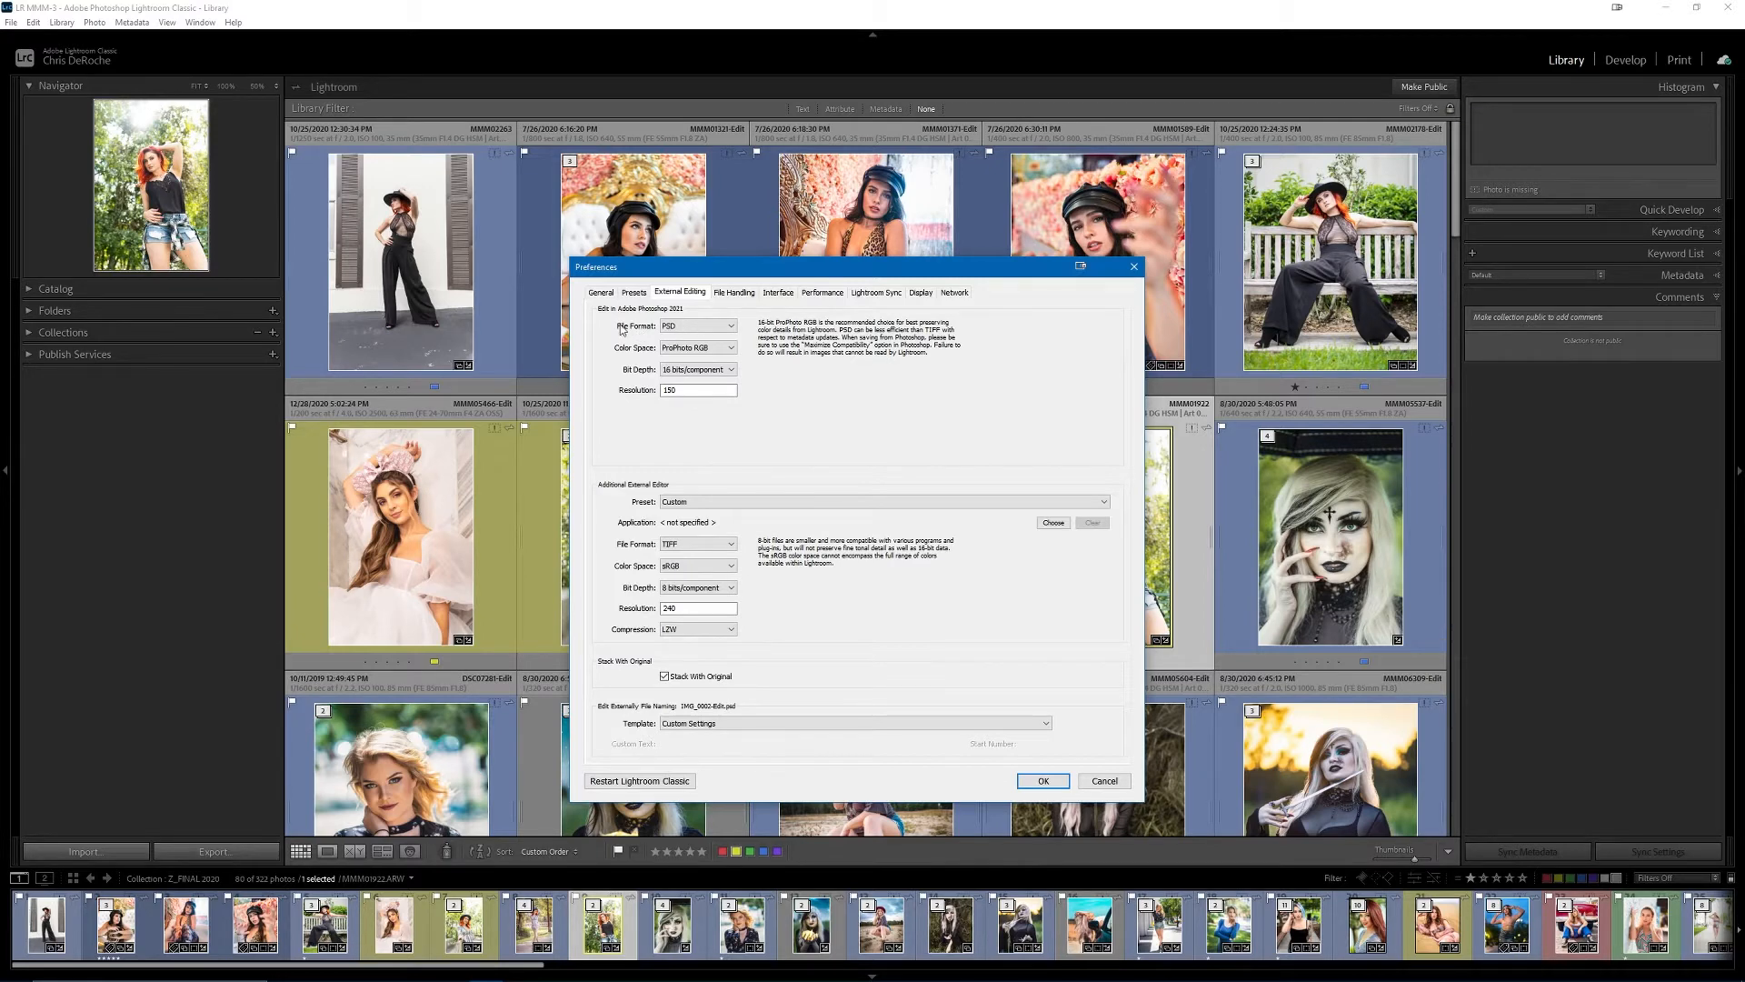
{"action": "left_click", "coordinate": [668, 329]}
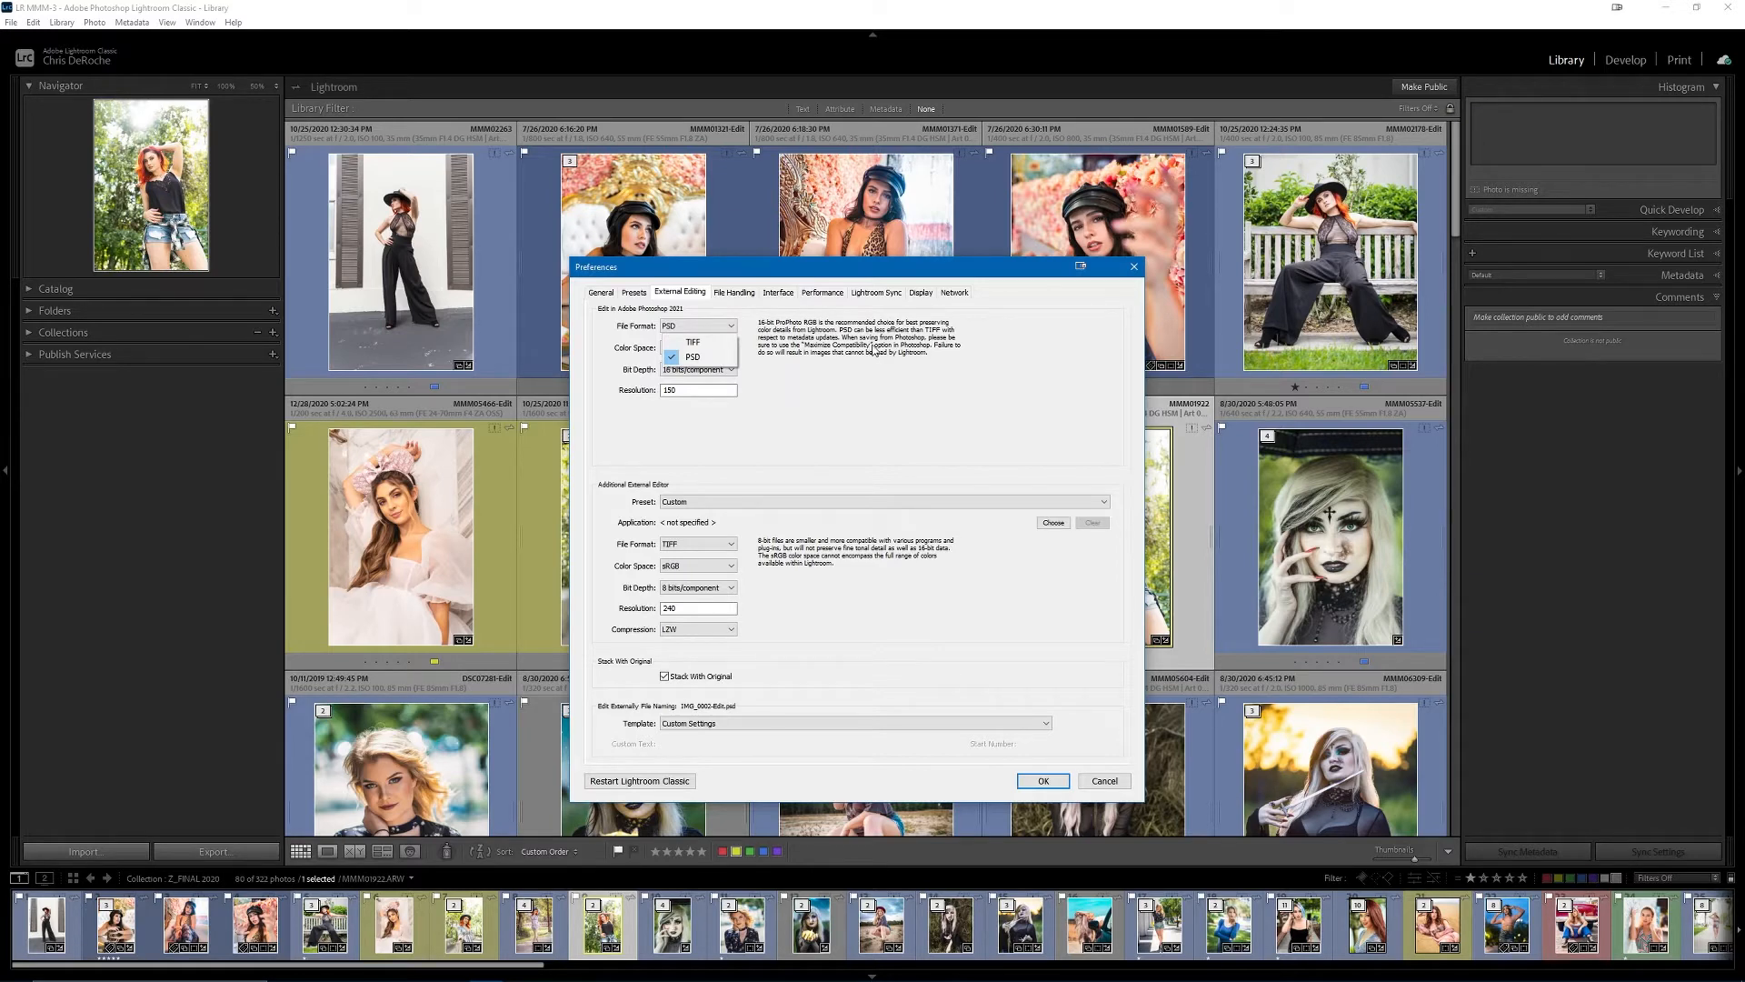
{"action": "left_click", "coordinate": [691, 356]}
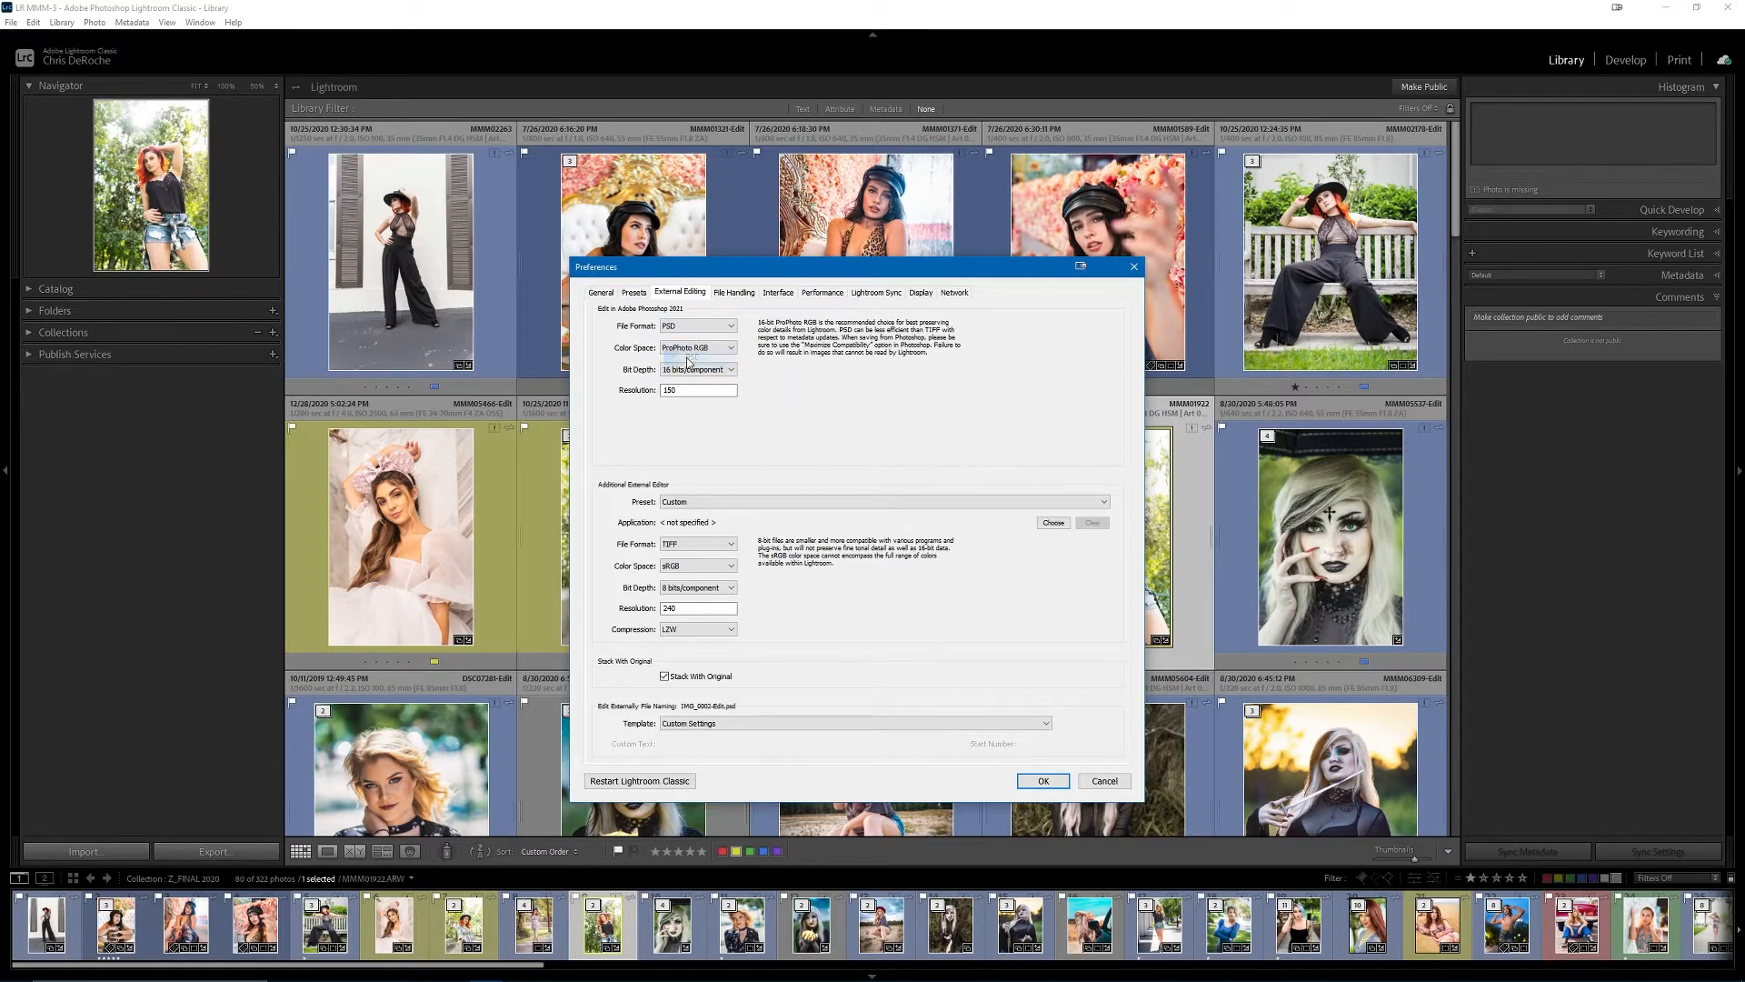
{"action": "left_click", "coordinate": [732, 349]}
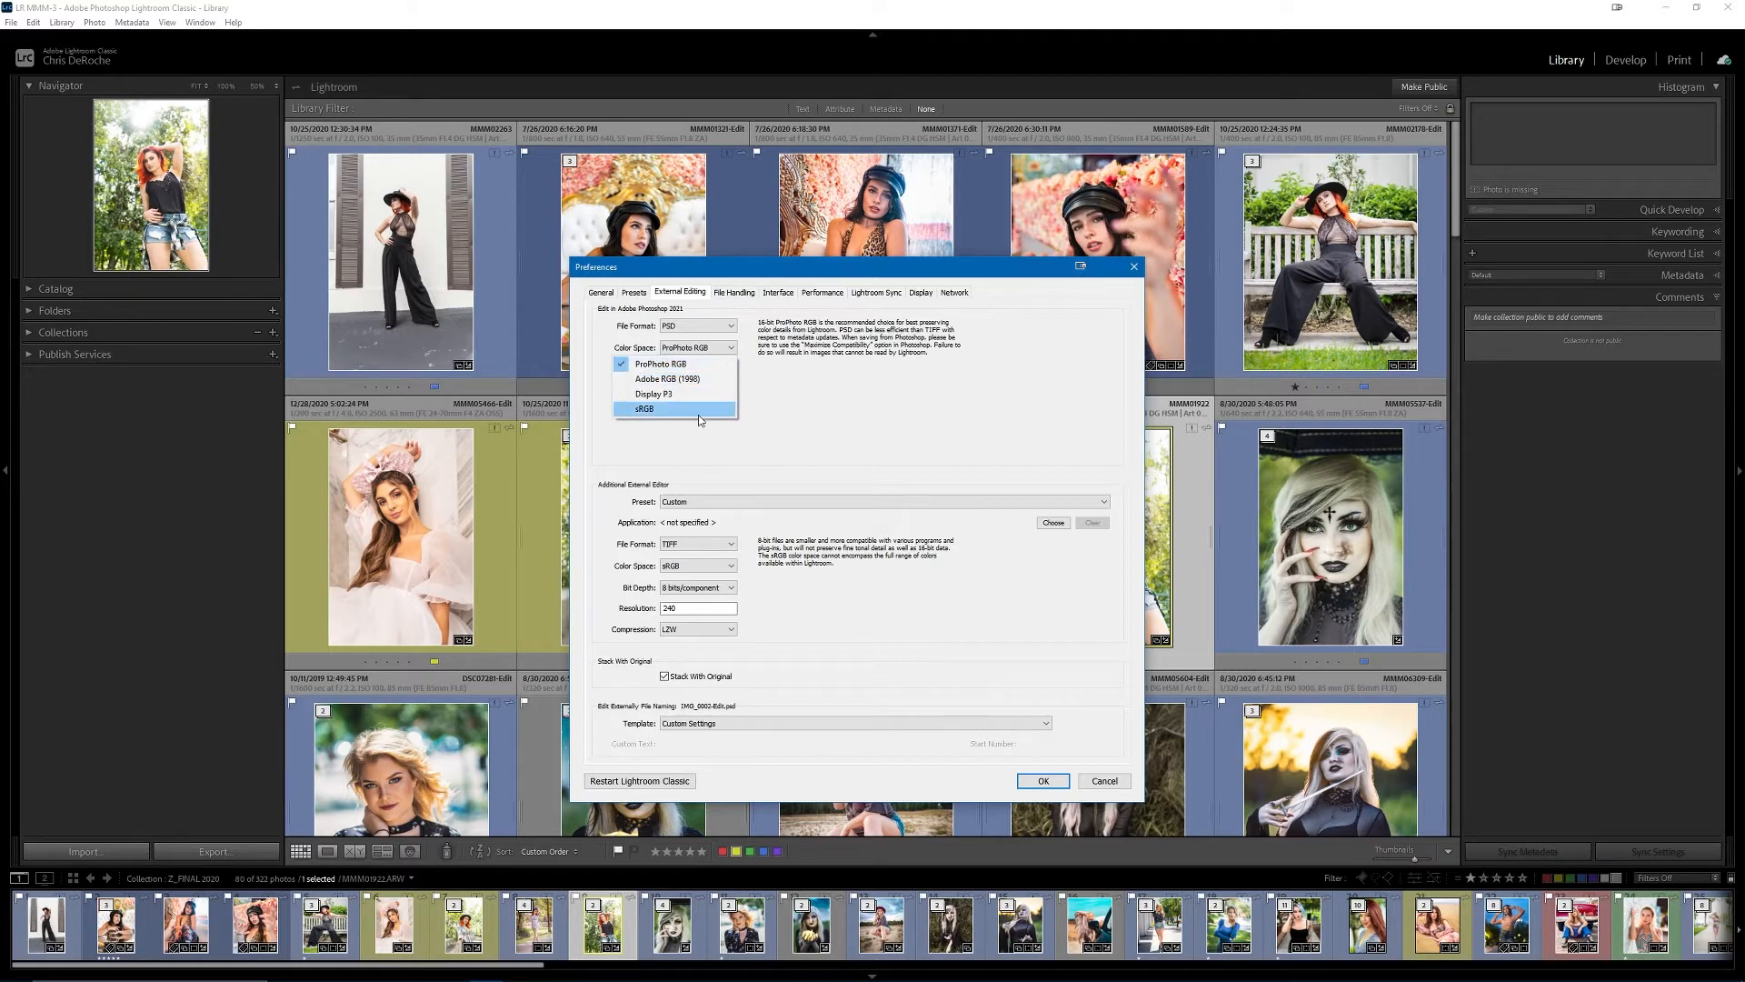
{"action": "left_click", "coordinate": [697, 364]}
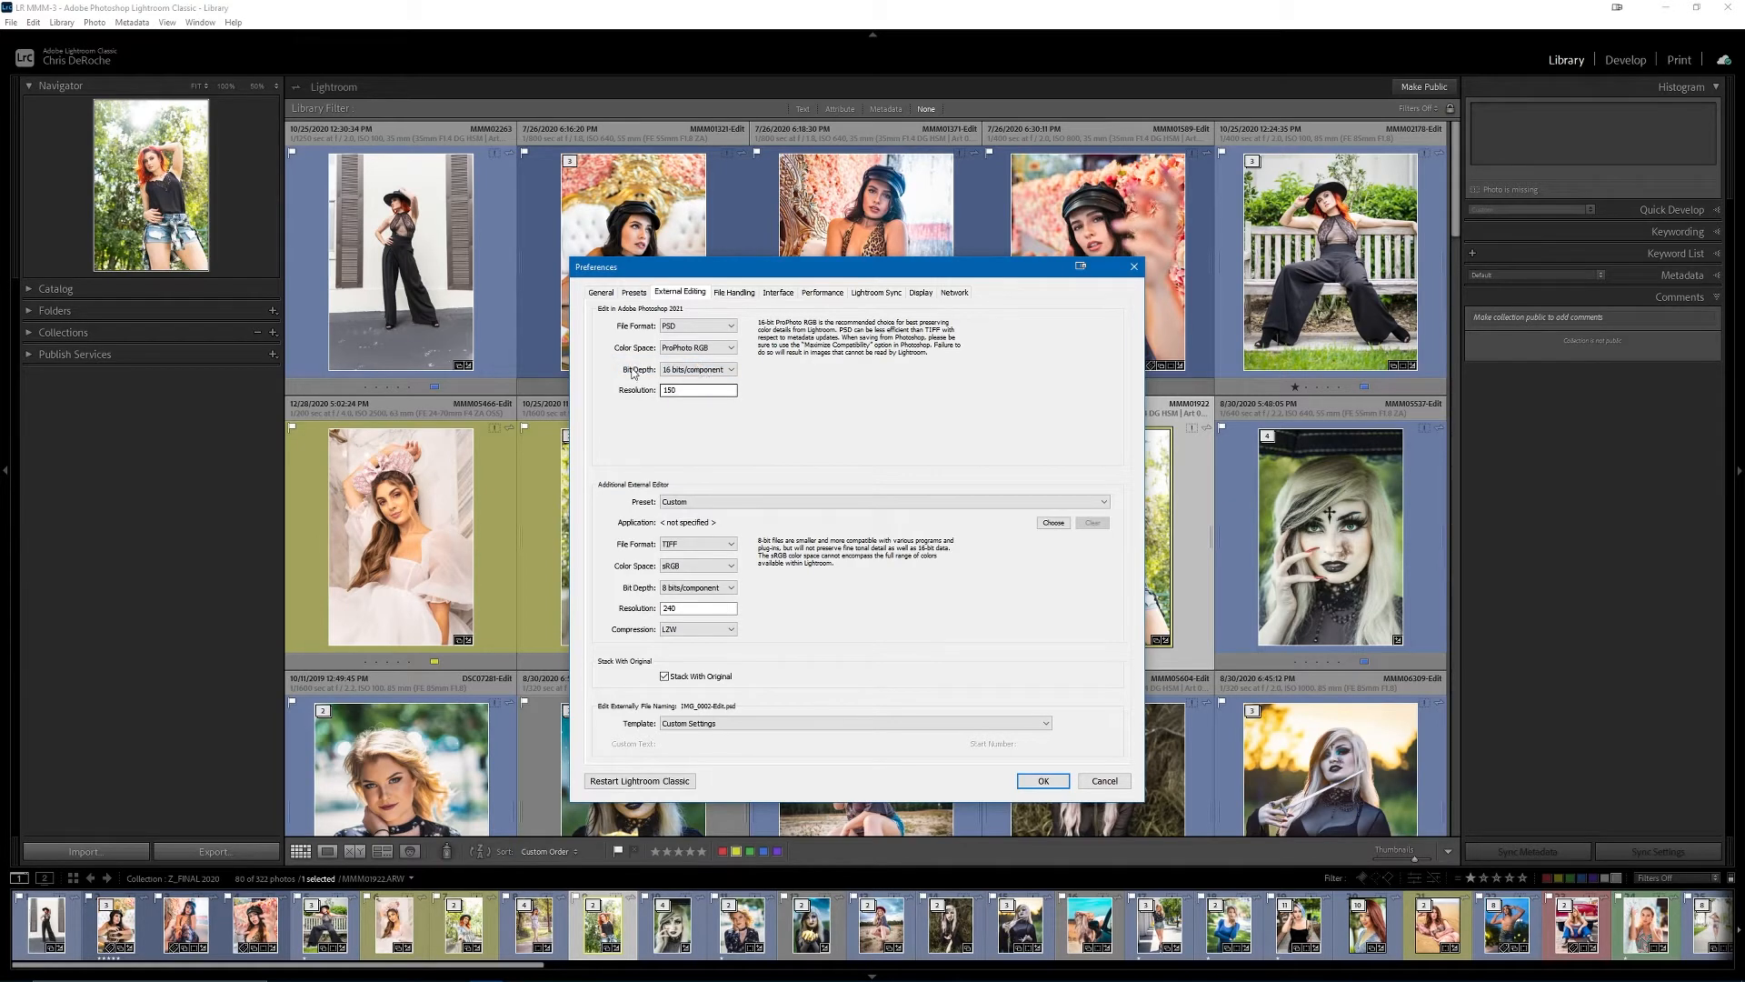
{"action": "left_click", "coordinate": [684, 371]}
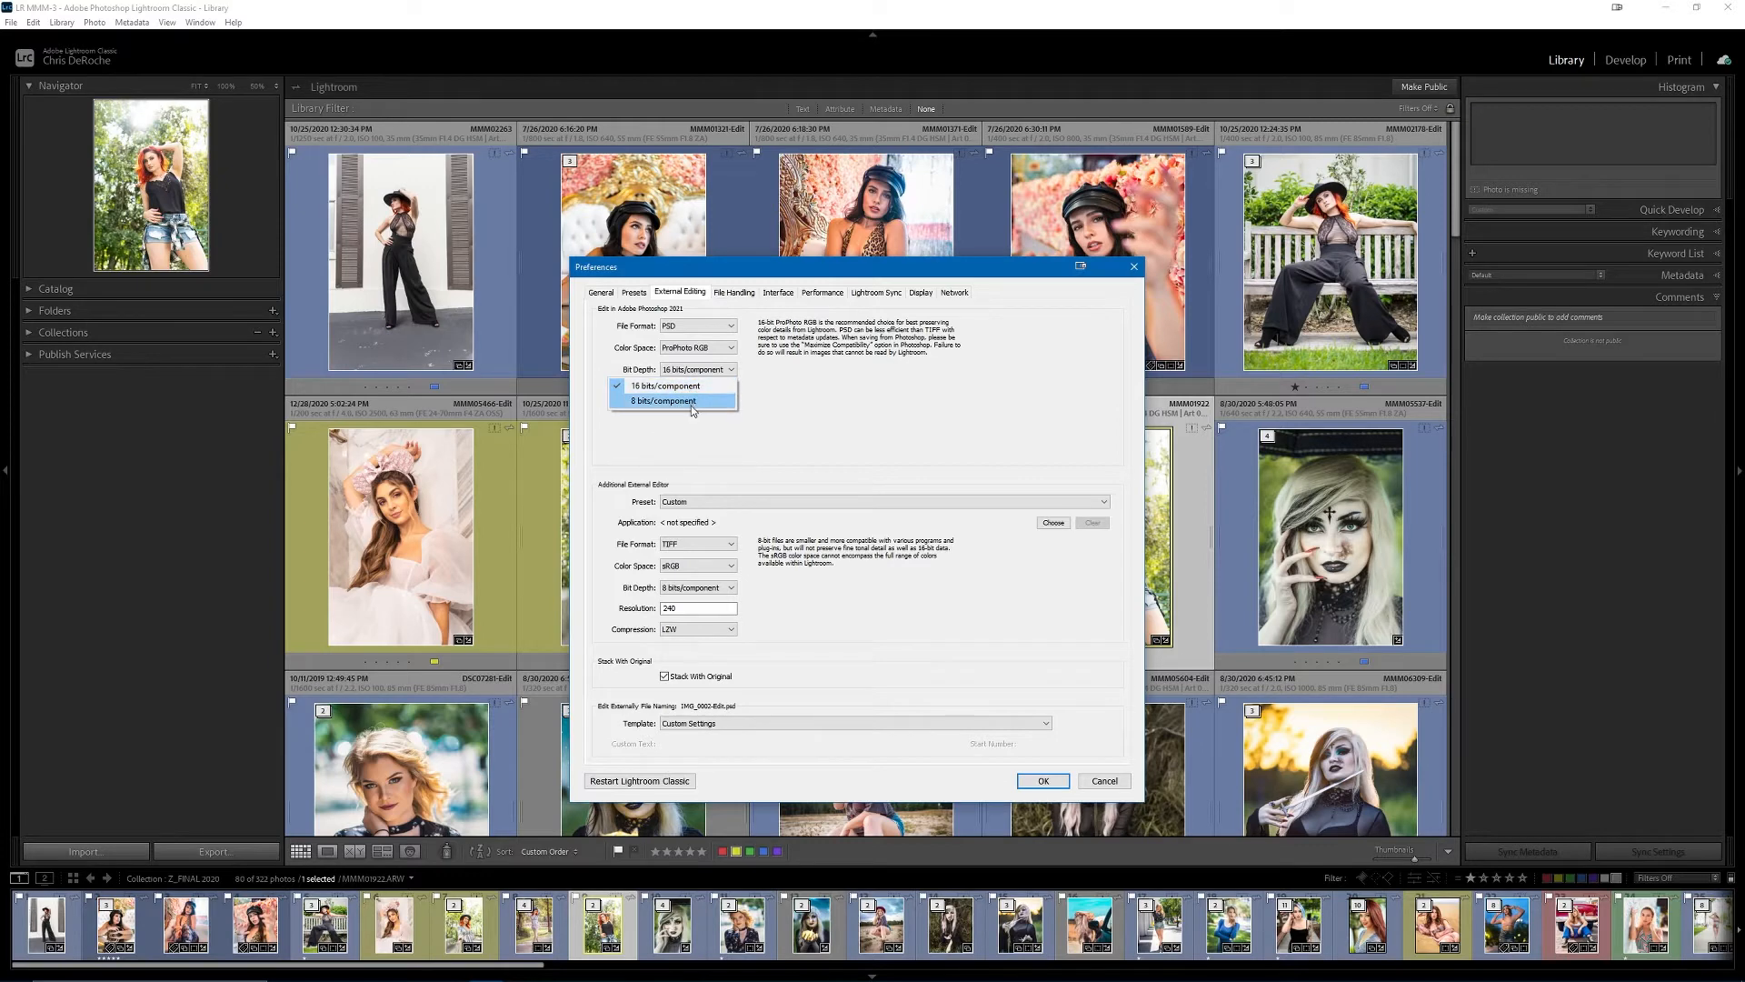
{"action": "left_click", "coordinate": [803, 379]}
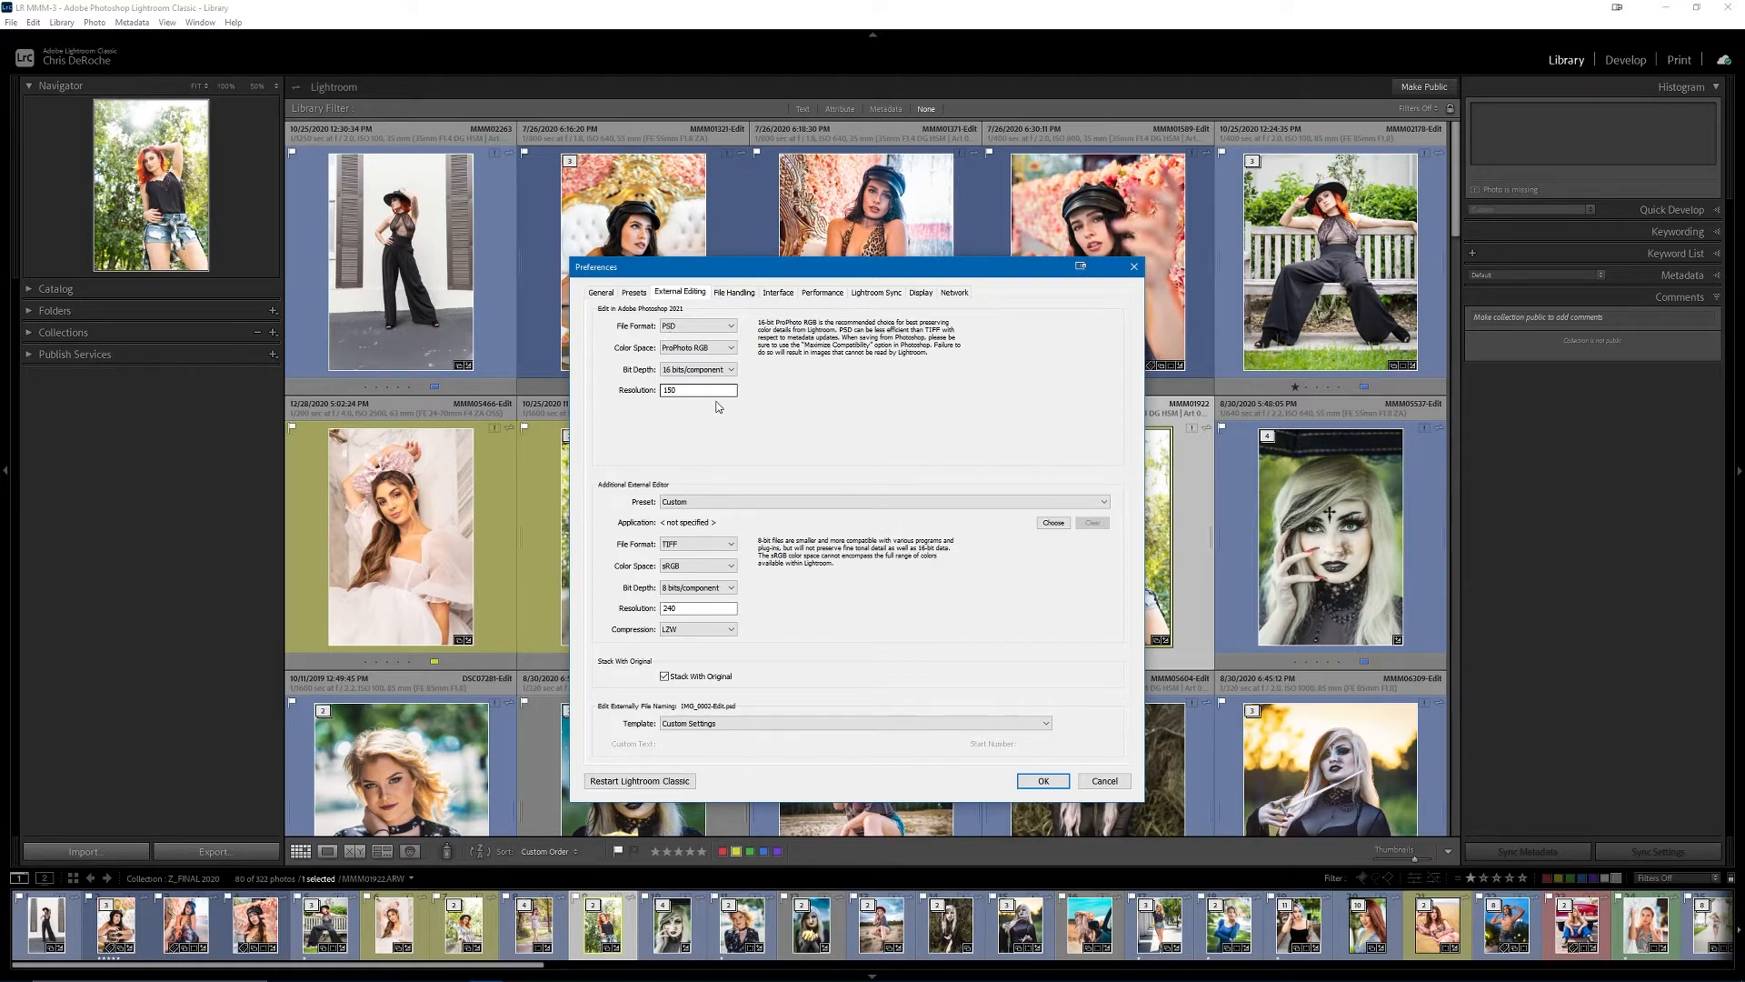
- Switch the additional external editor preset to BODY, to FACE, and back to BODY to compare their applications
{"action": "left_click", "coordinate": [691, 504]}
{"action": "left_click", "coordinate": [656, 534]}
{"action": "left_click", "coordinate": [878, 501]}
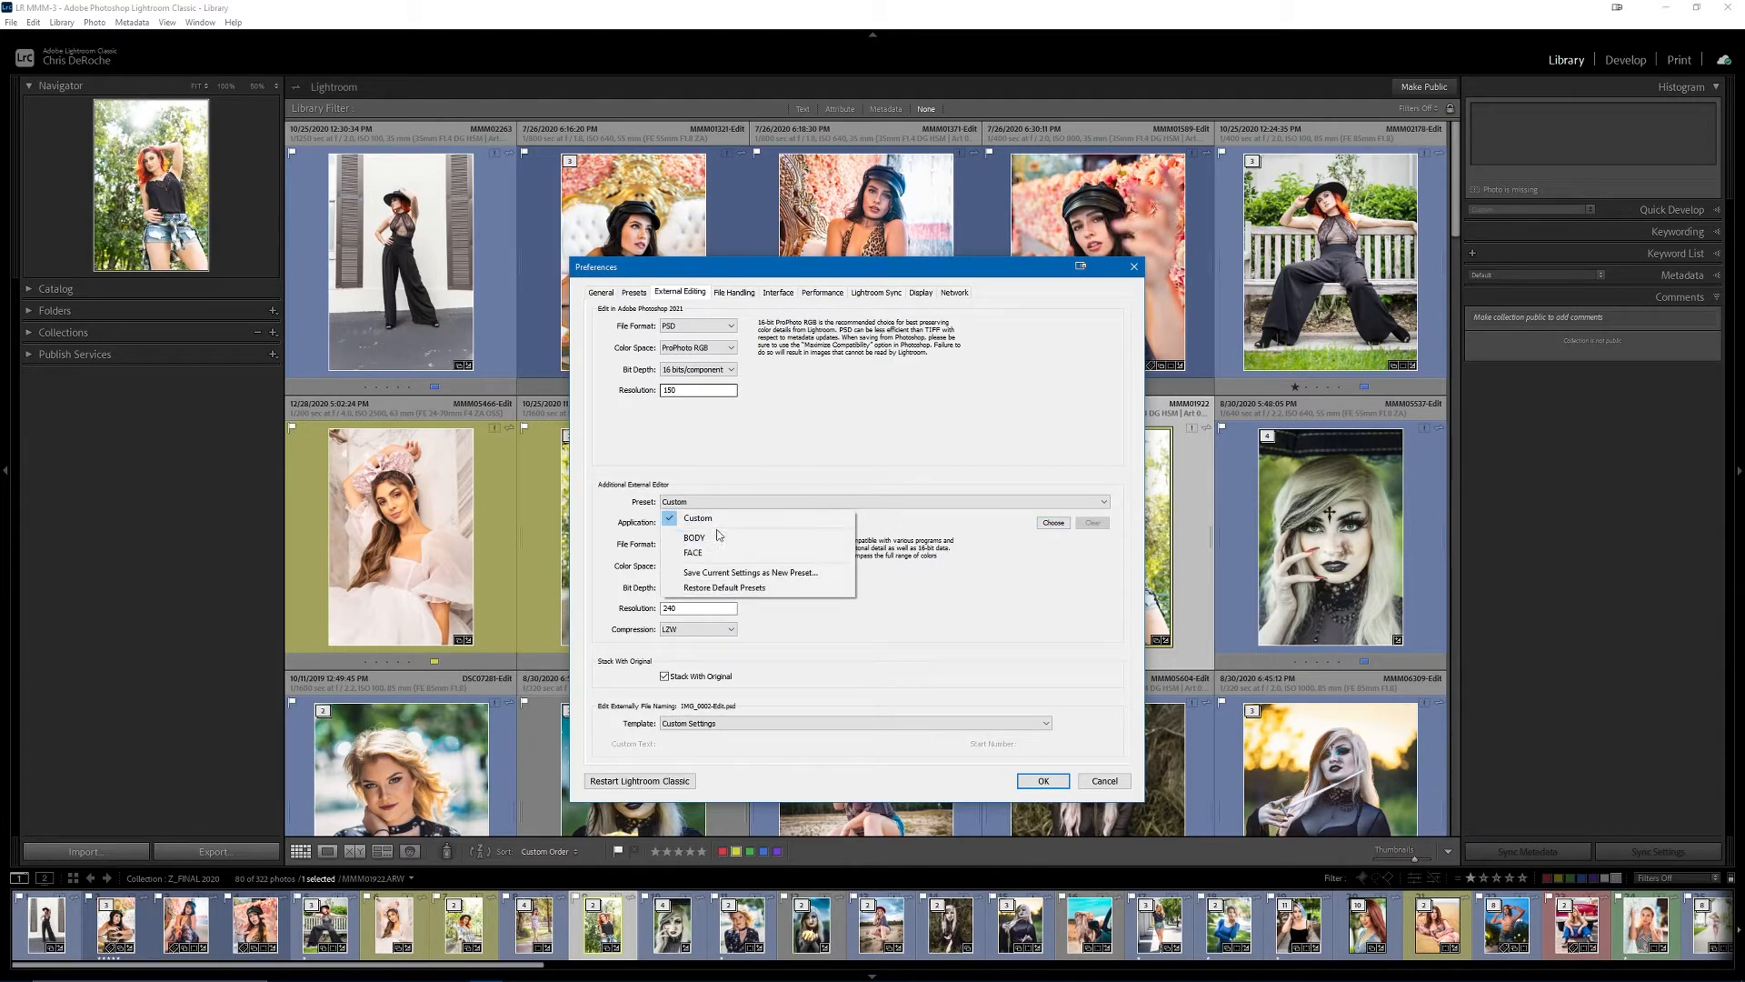
{"action": "left_click", "coordinate": [717, 547]}
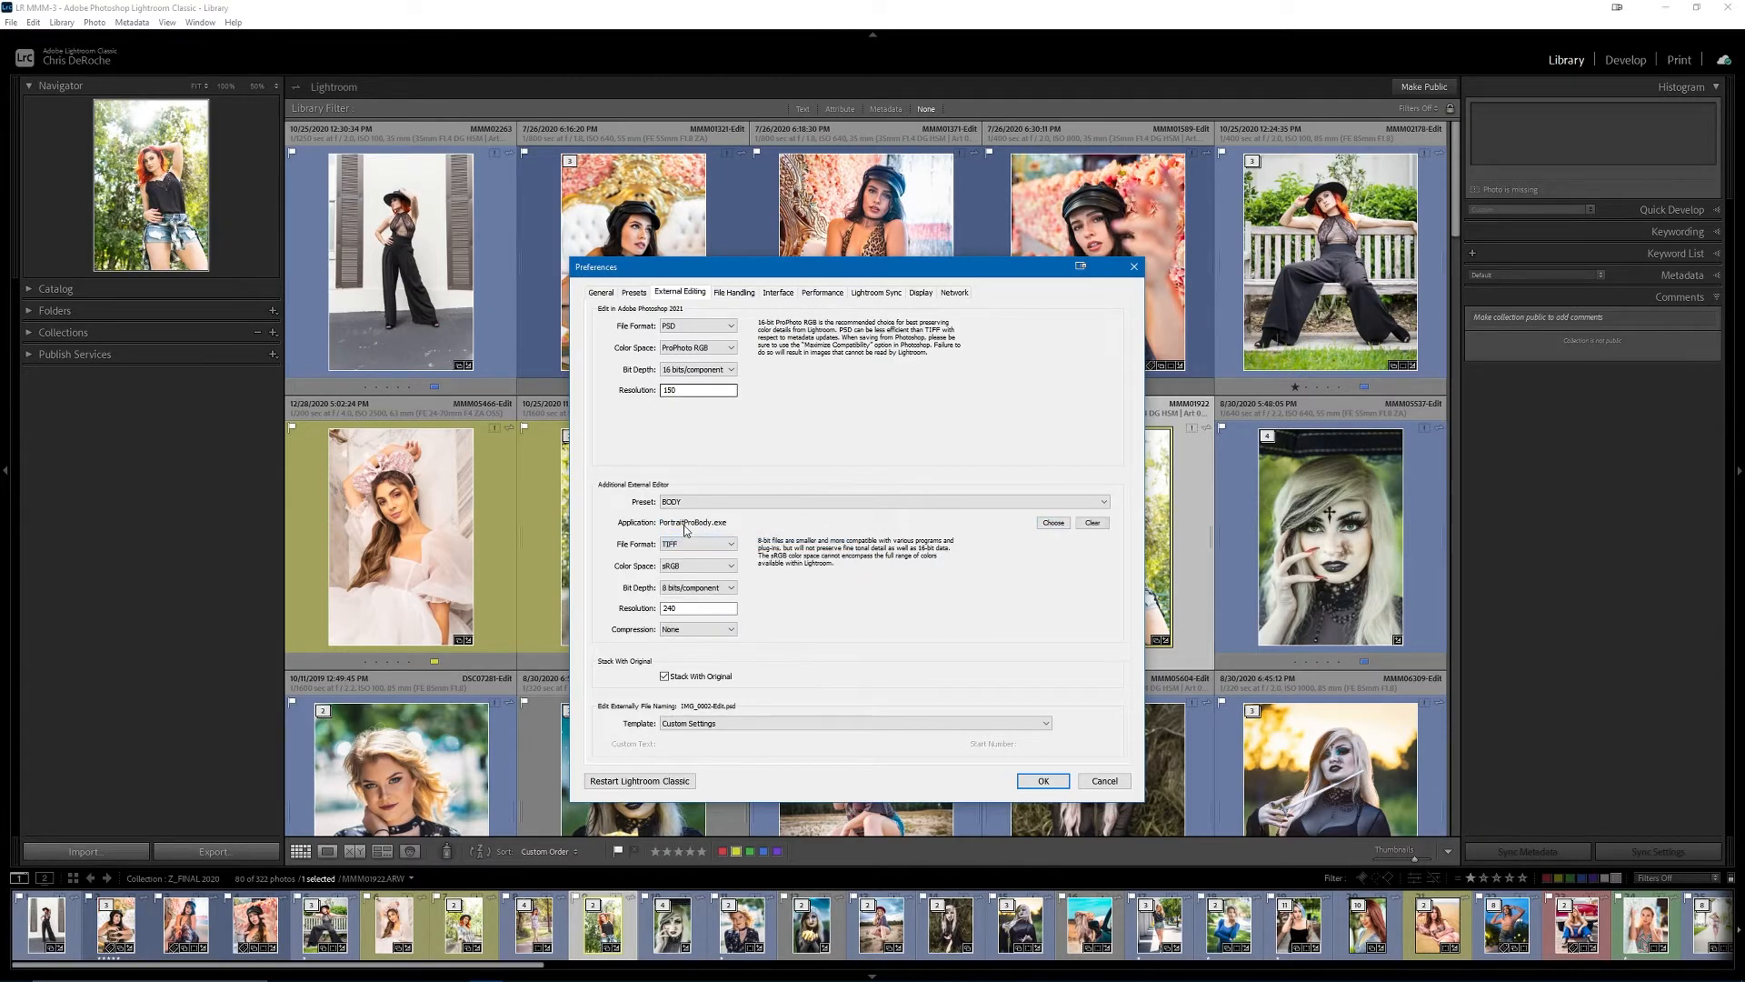
{"action": "left_click", "coordinate": [691, 502]}
{"action": "left_click", "coordinate": [713, 536]}
{"action": "left_click", "coordinate": [728, 504]}
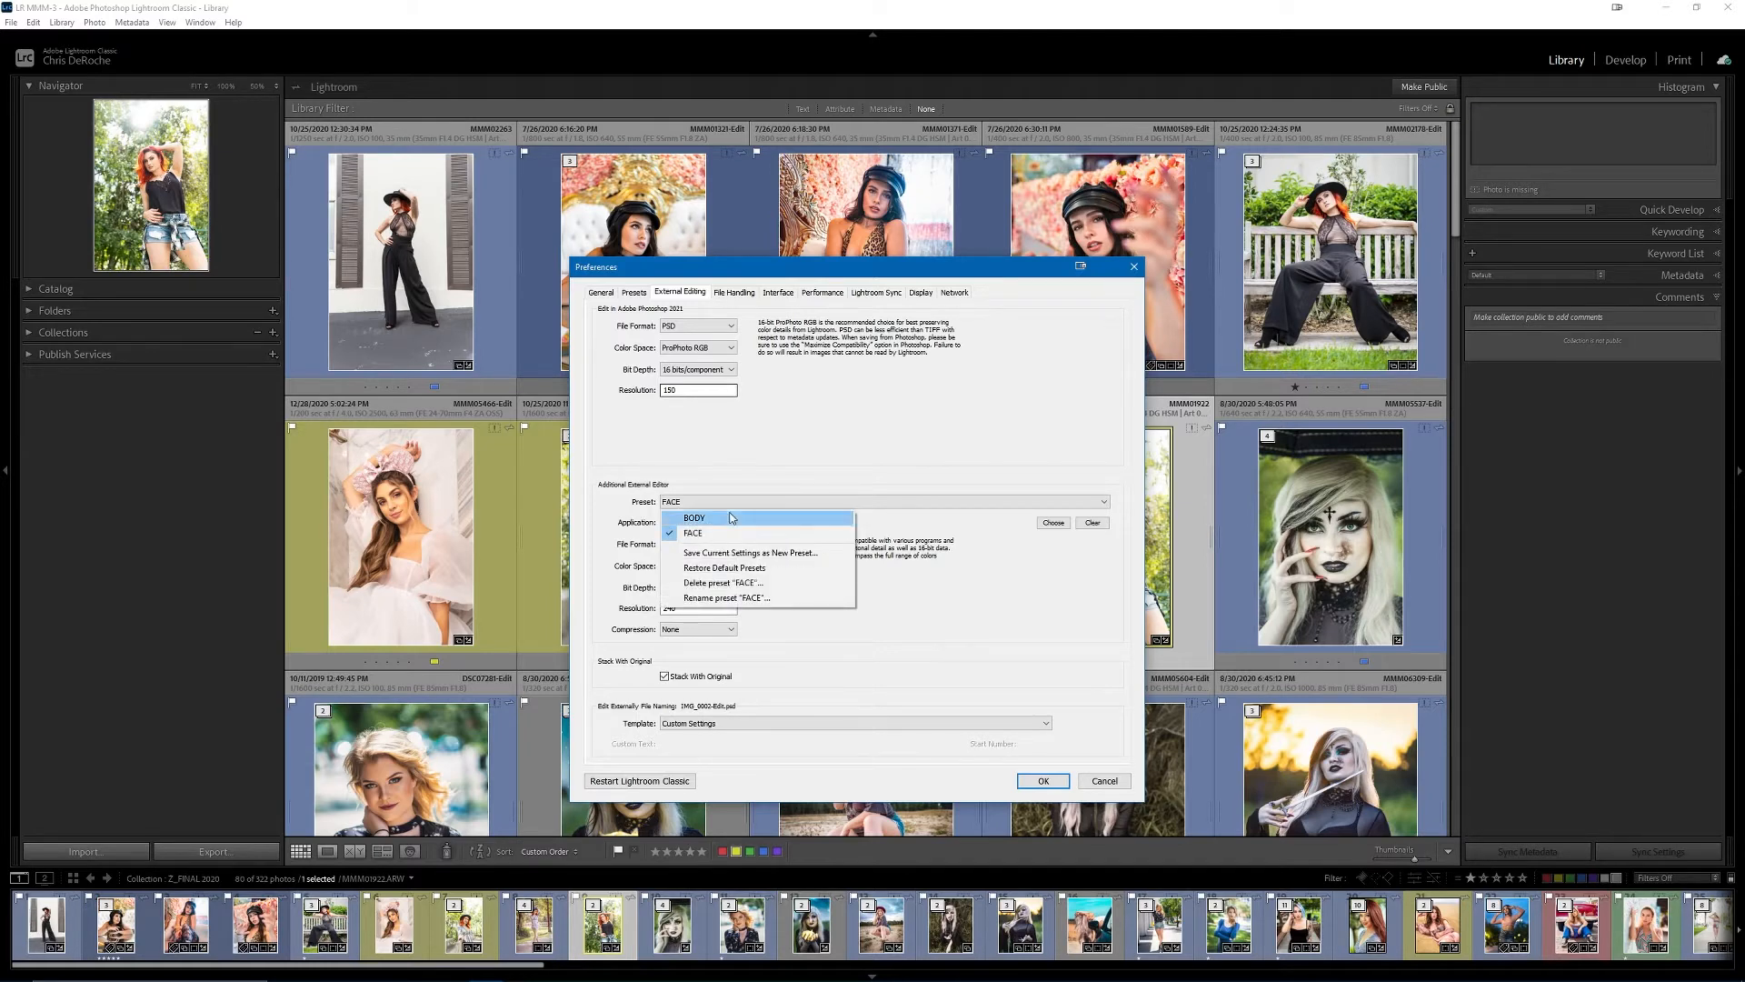
{"action": "left_click", "coordinate": [731, 517]}
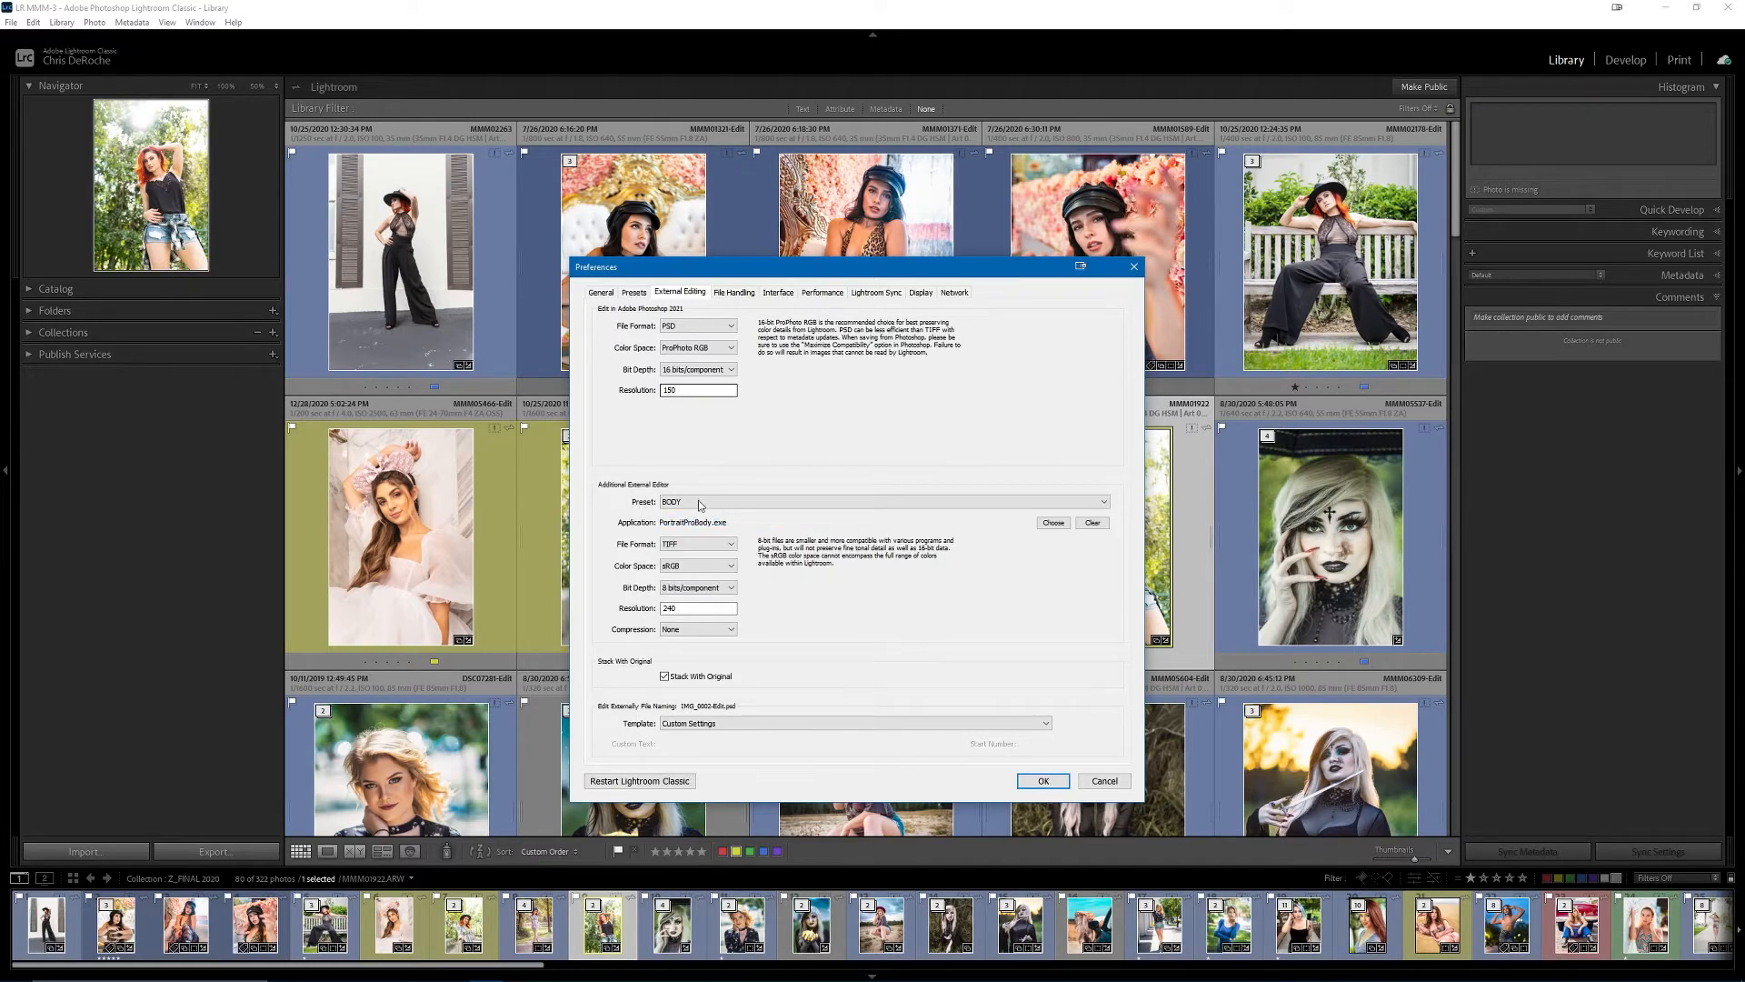
{"action": "left_click", "coordinate": [710, 504]}
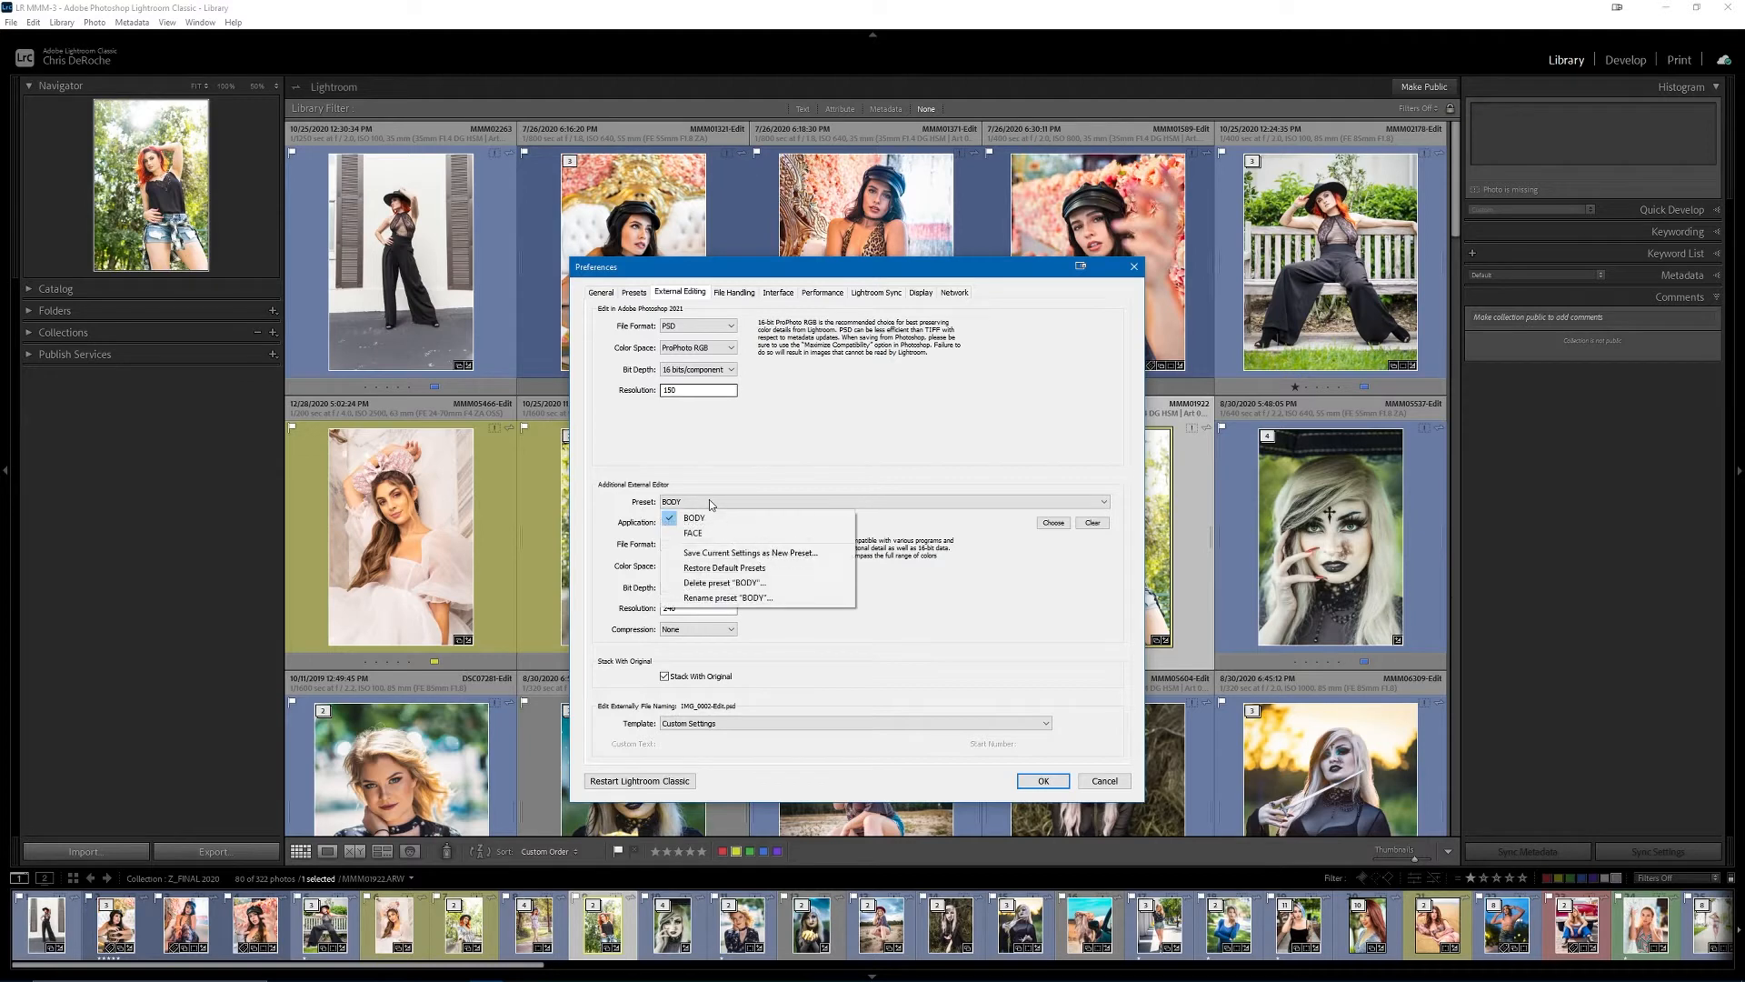
{"action": "left_click", "coordinate": [1019, 530]}
- Review the file format choices for the additional external editor's BODY preset
{"action": "left_click", "coordinate": [690, 544]}
{"action": "left_click", "coordinate": [875, 587]}
{"action": "left_click", "coordinate": [710, 546]}
{"action": "left_click", "coordinate": [715, 575]}
{"action": "left_click", "coordinate": [730, 546]}
{"action": "left_click", "coordinate": [727, 562]}
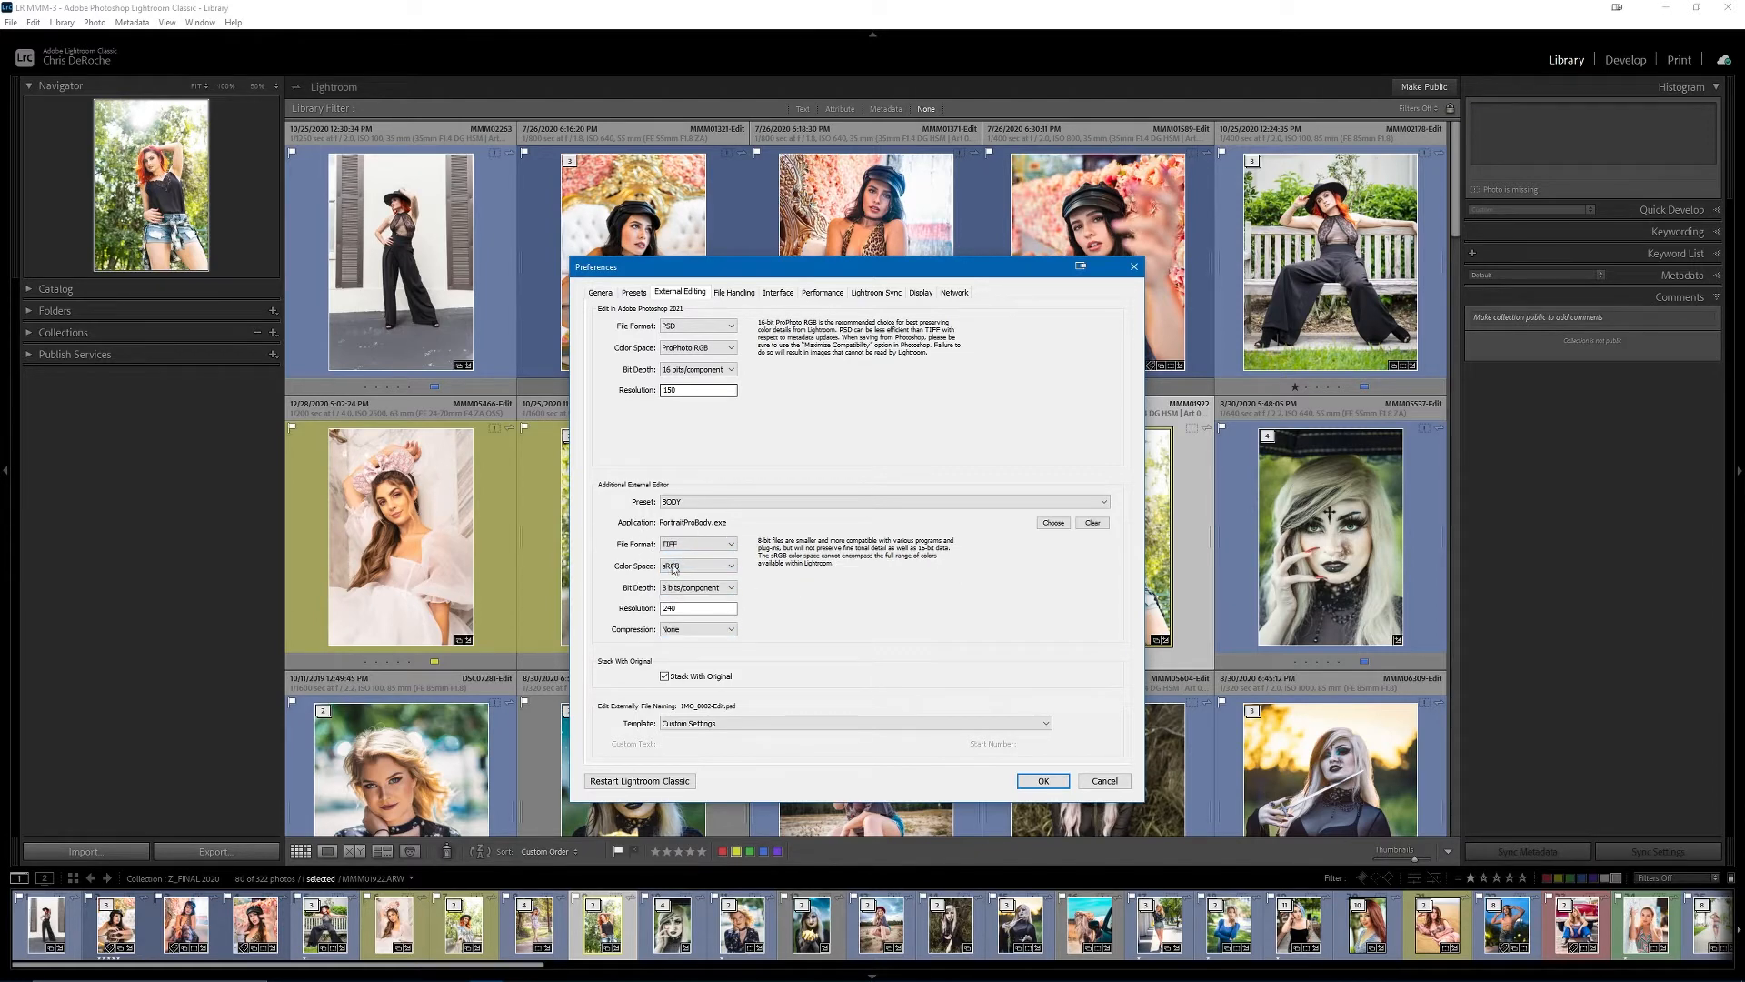
- Choose the FACE preset for the additional external editor and check the preset management options
{"action": "left_click", "coordinate": [742, 502]}
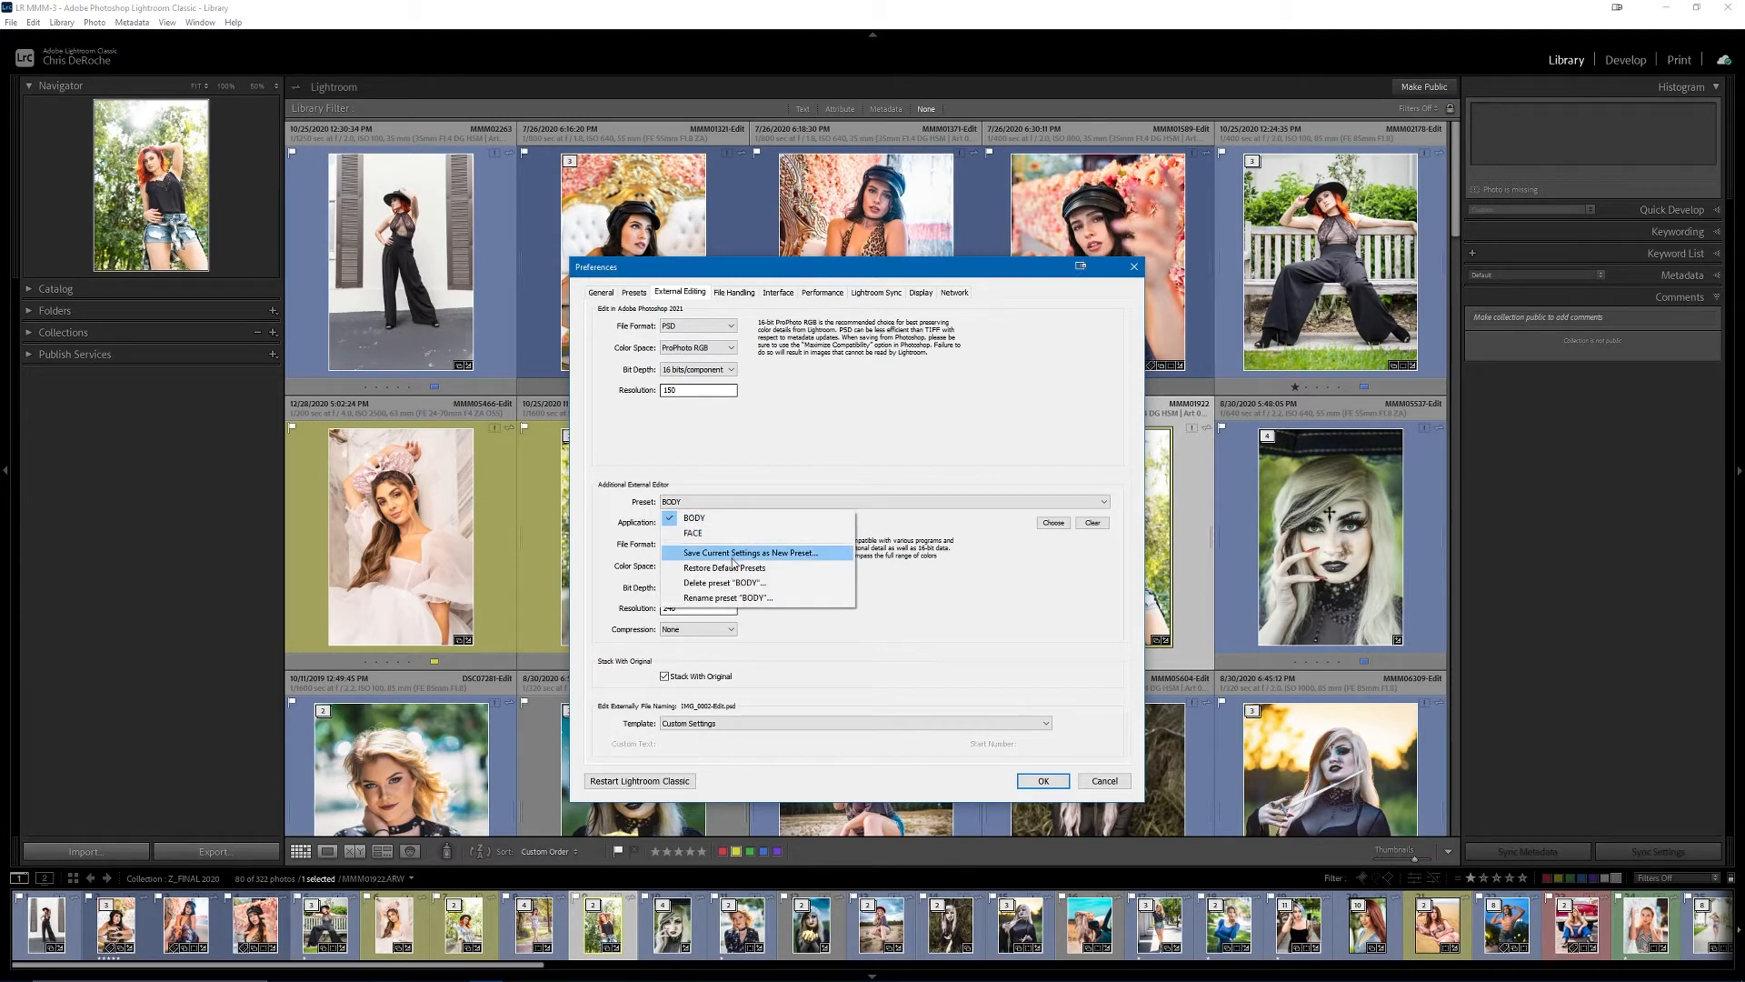
{"action": "left_click", "coordinate": [740, 505]}
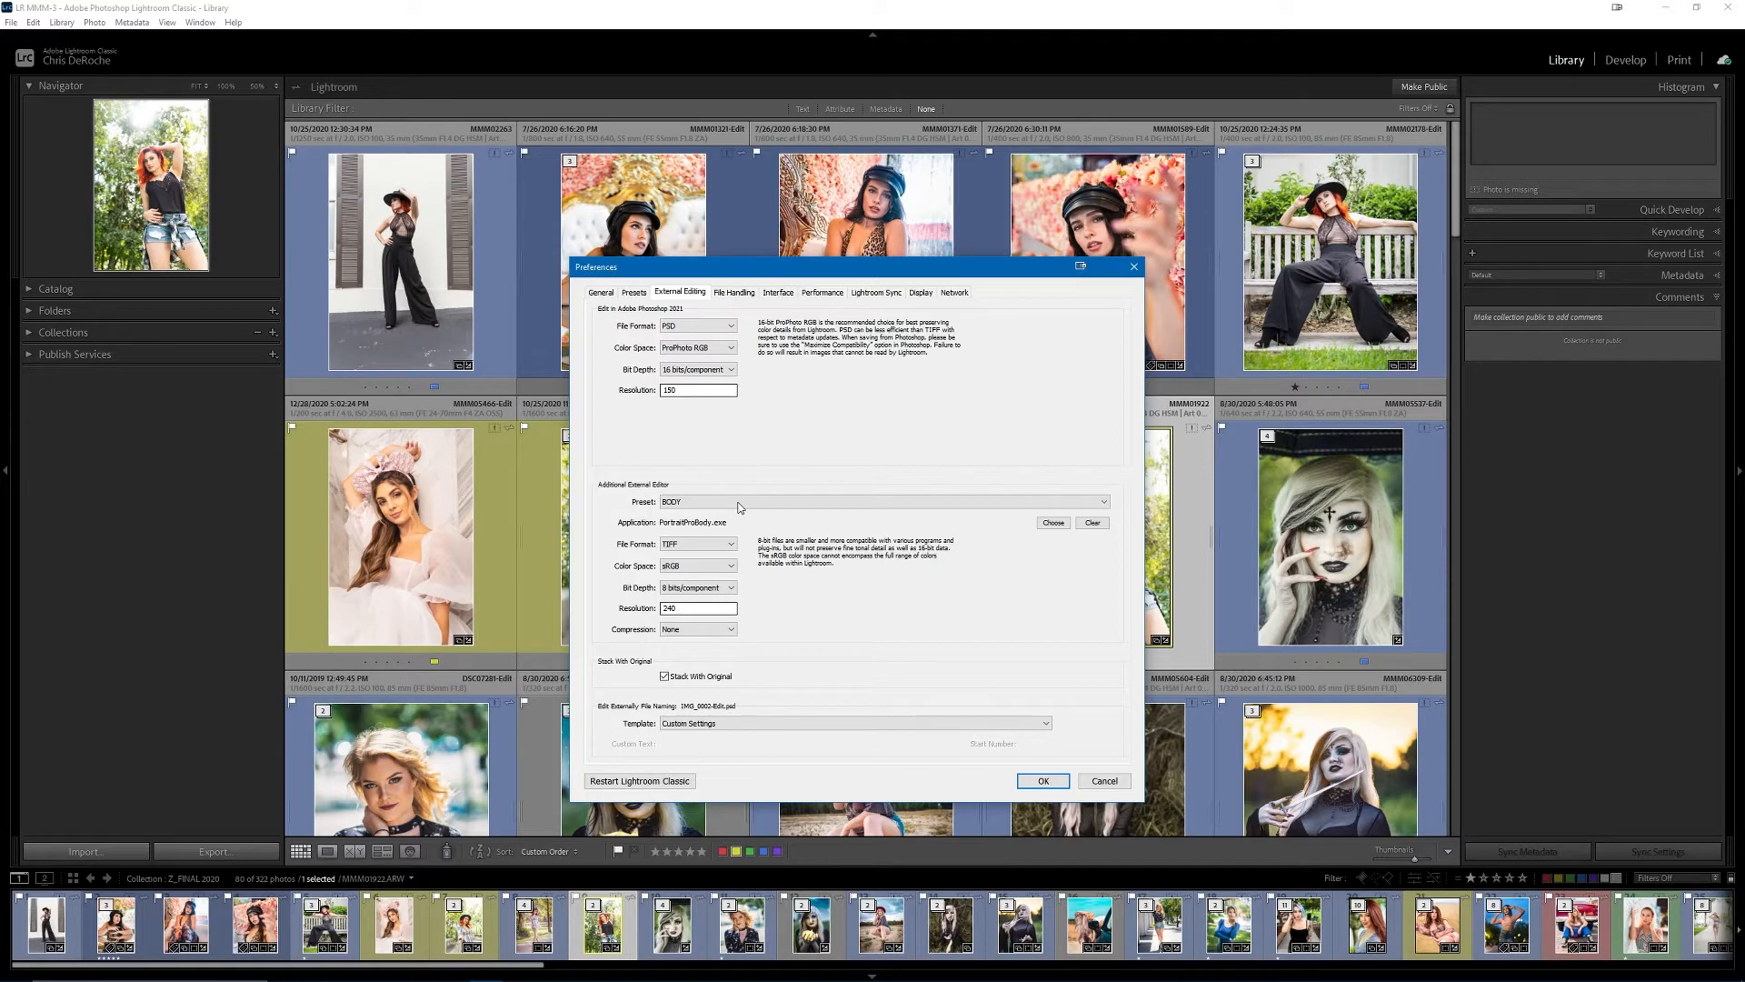
{"action": "left_click", "coordinate": [739, 506]}
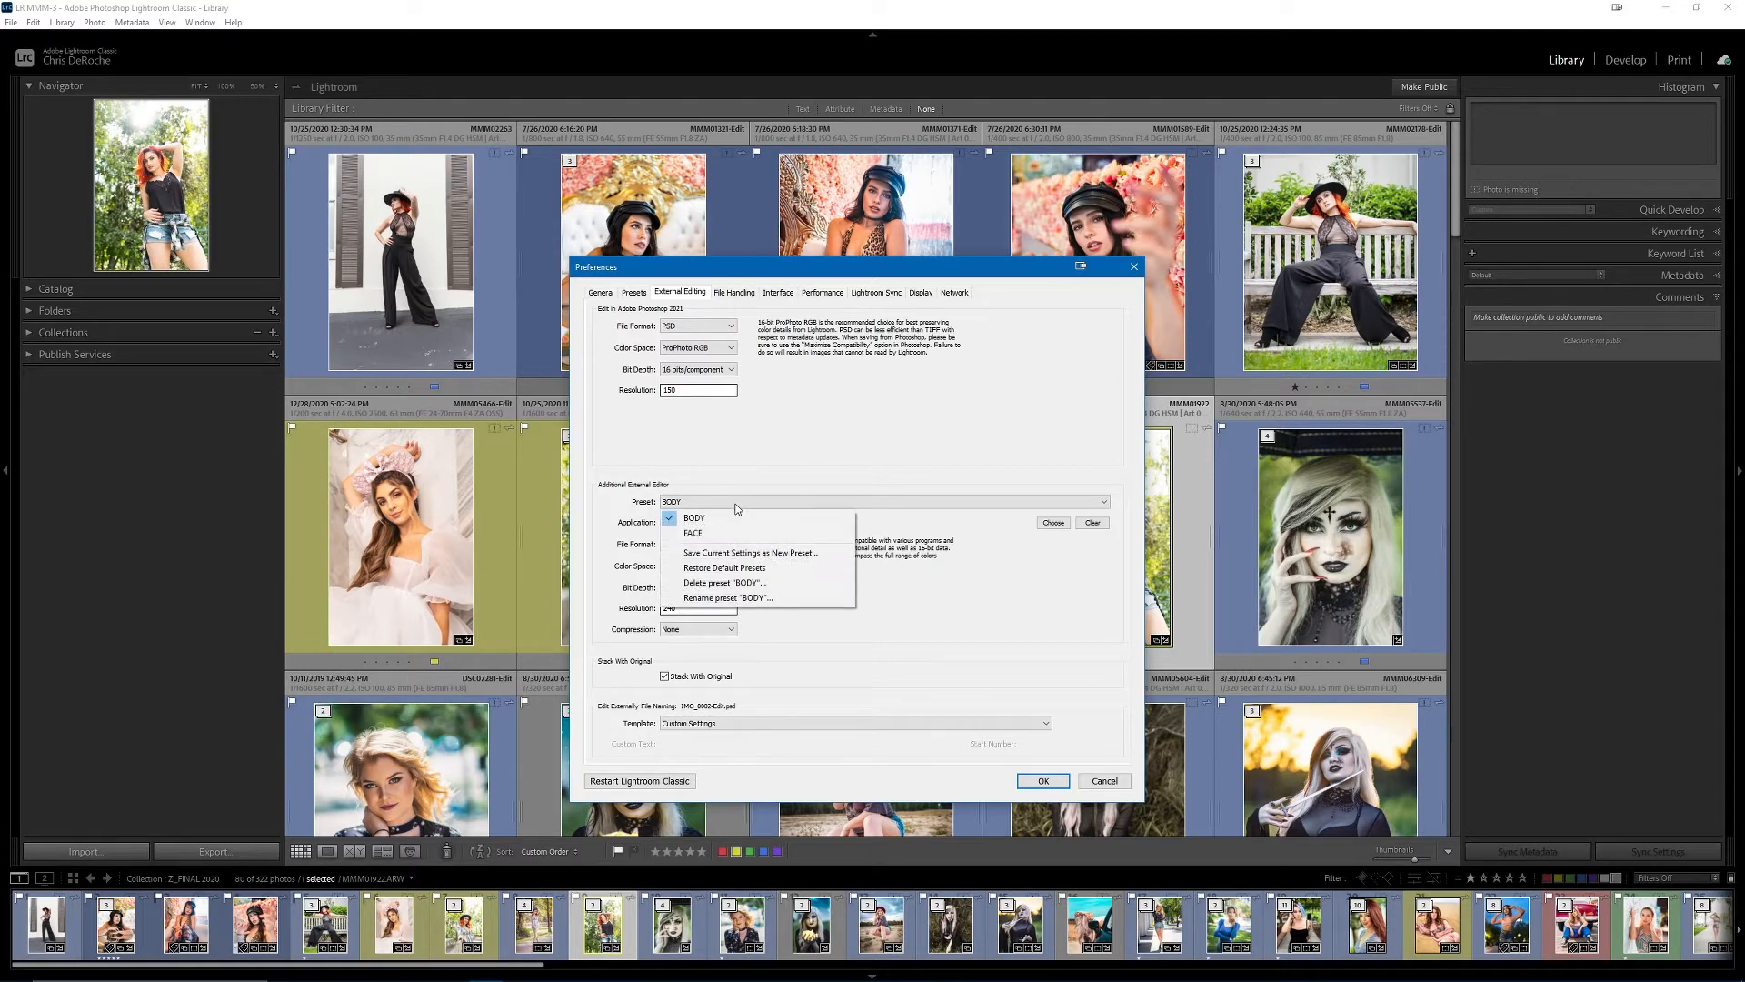
{"action": "left_click", "coordinate": [725, 538]}
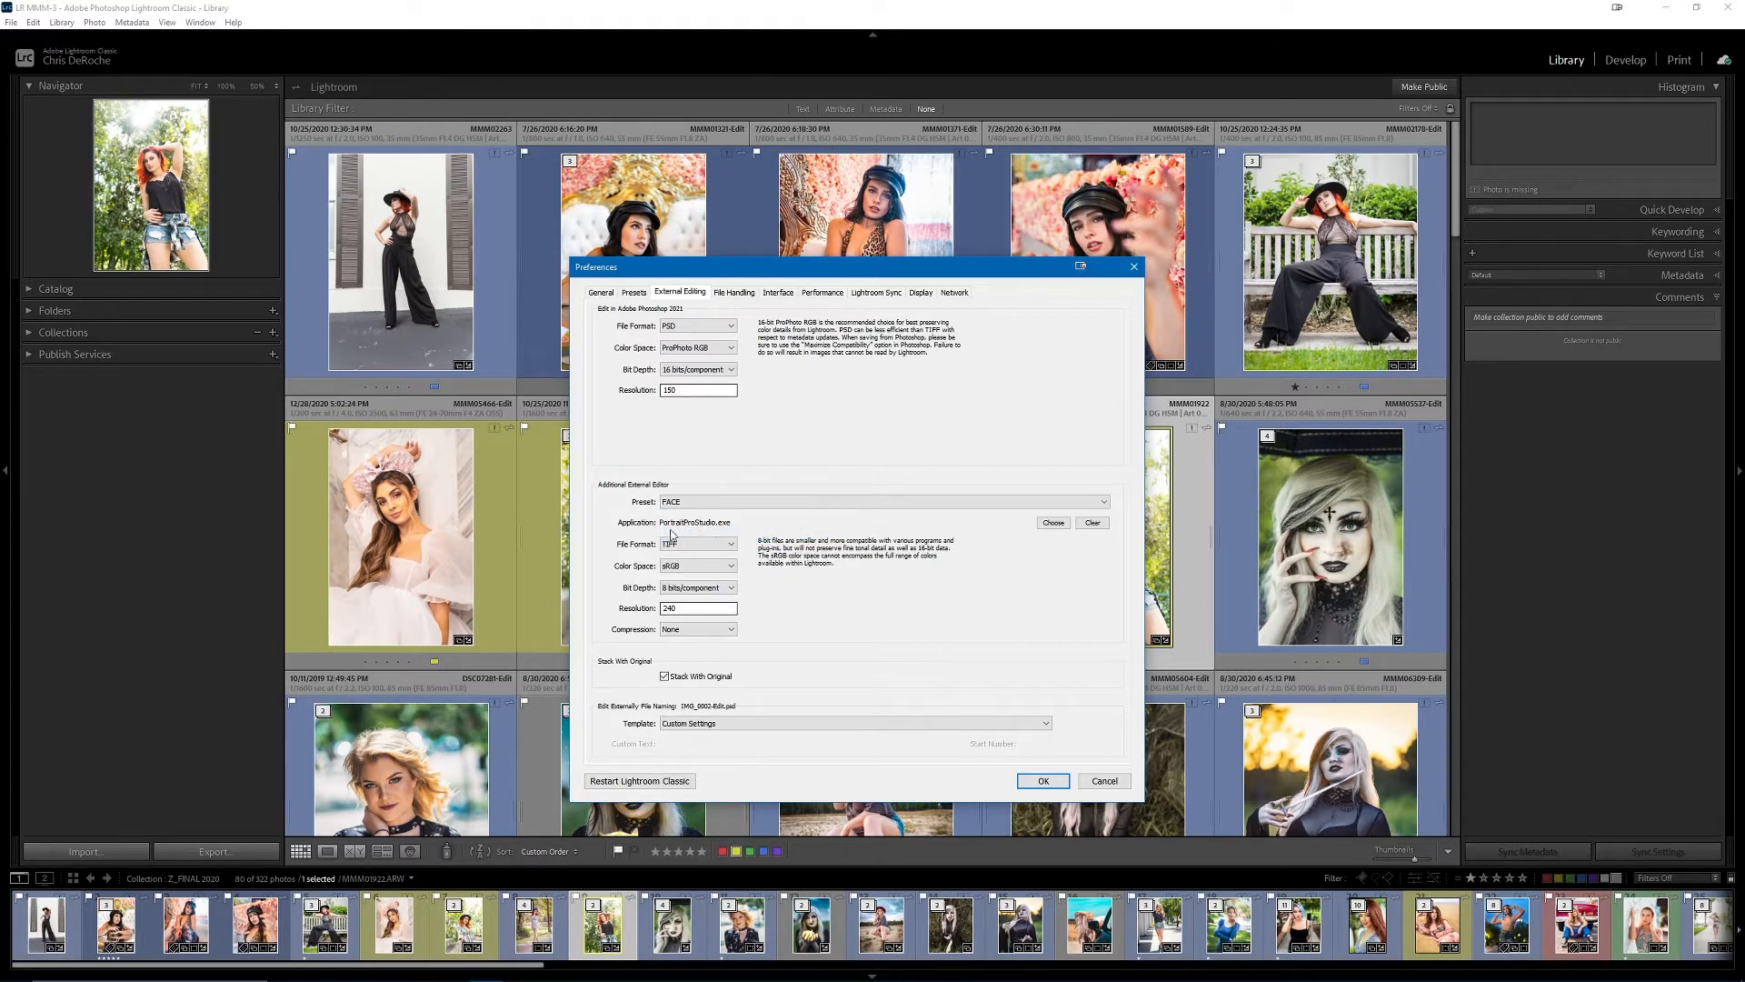
{"action": "left_click", "coordinate": [693, 503]}
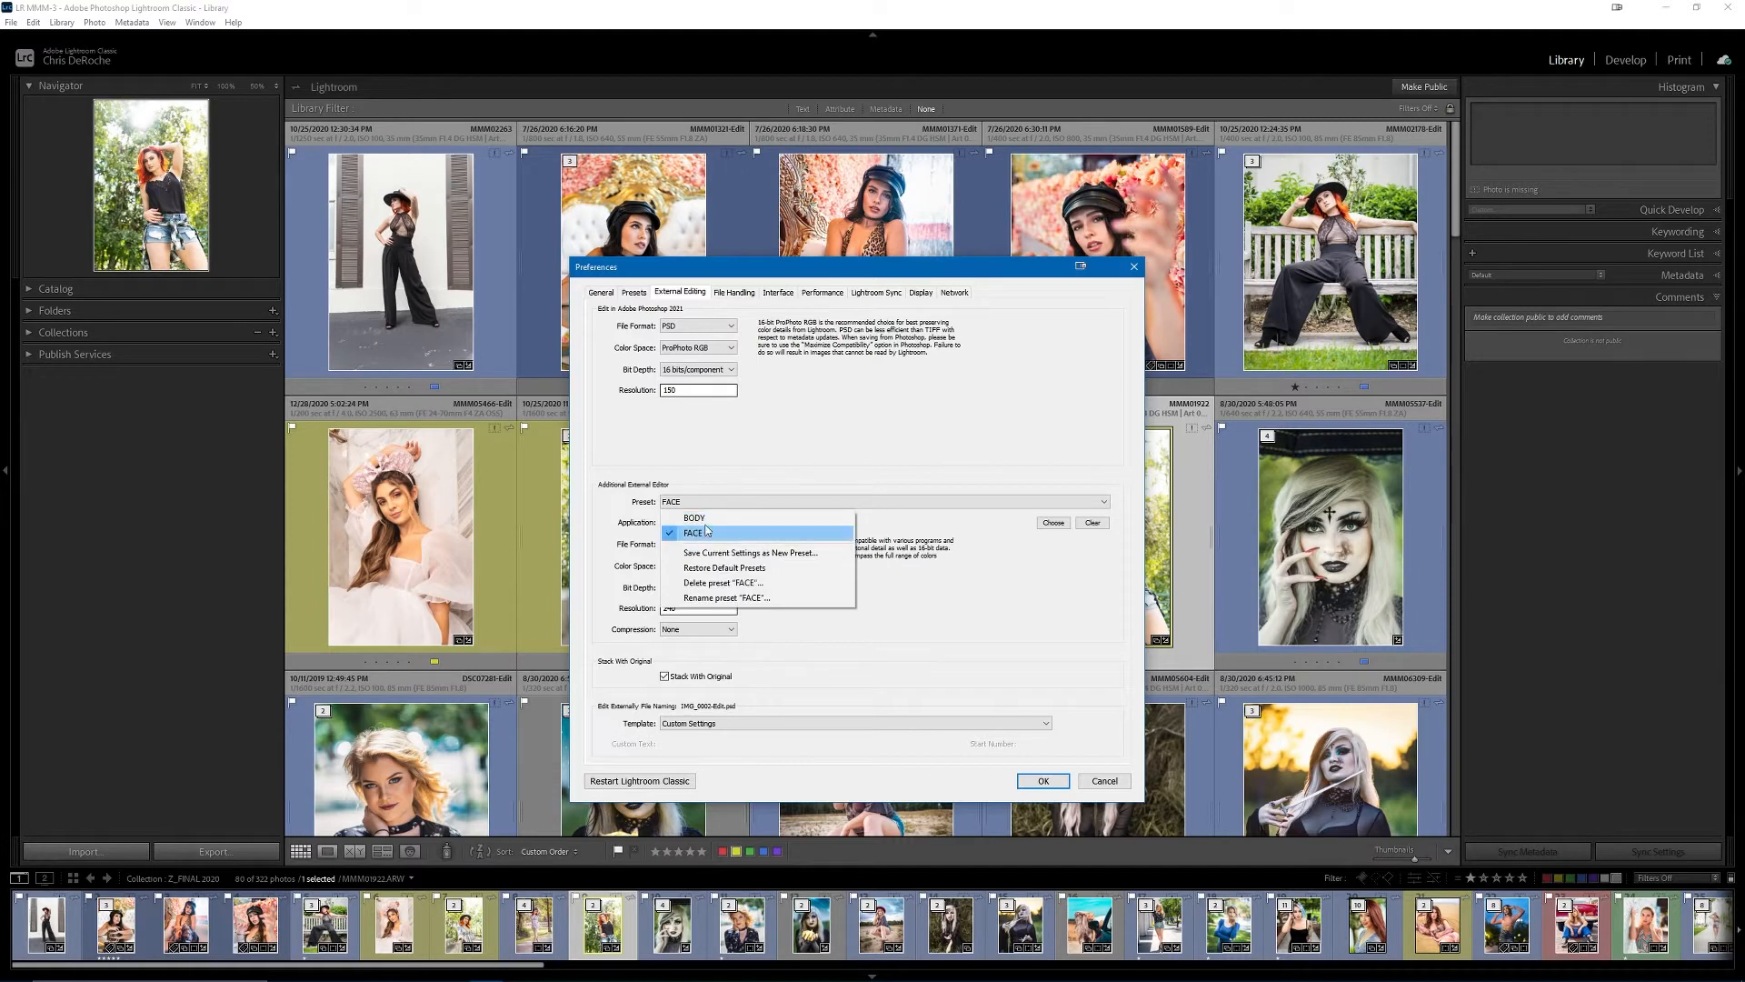
{"action": "left_click", "coordinate": [914, 527]}
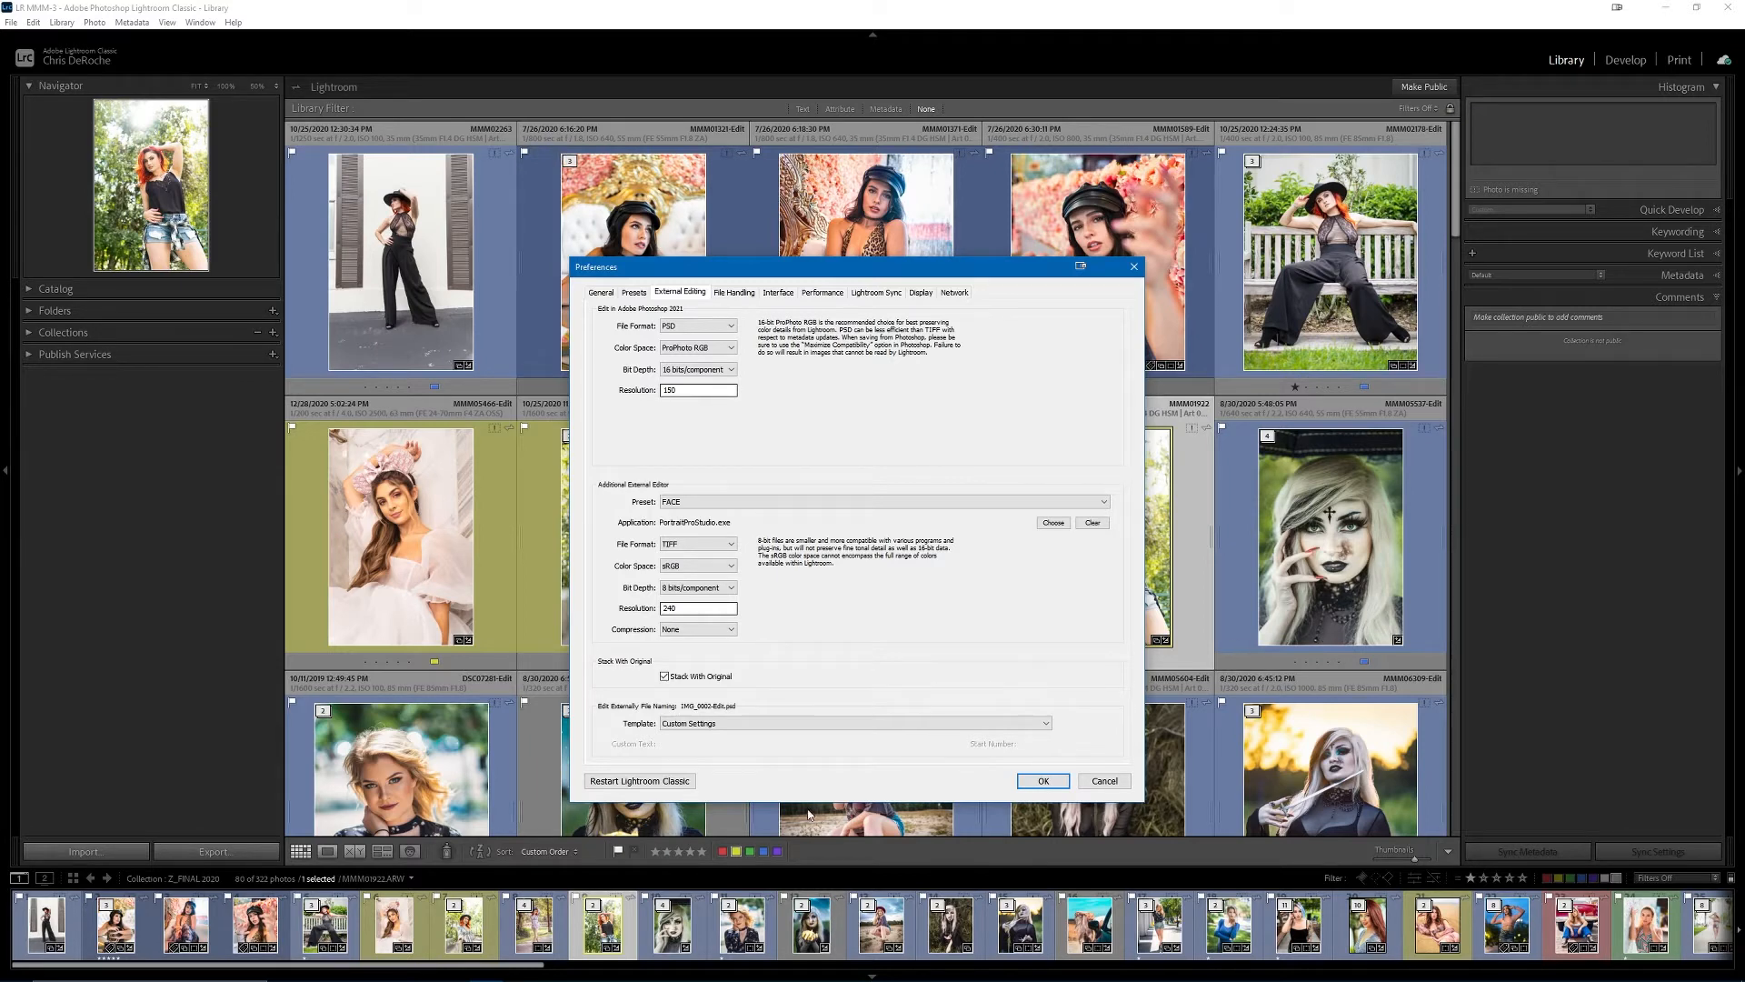
- Review the file naming templates available for externally edited files
{"action": "left_click", "coordinate": [747, 726]}
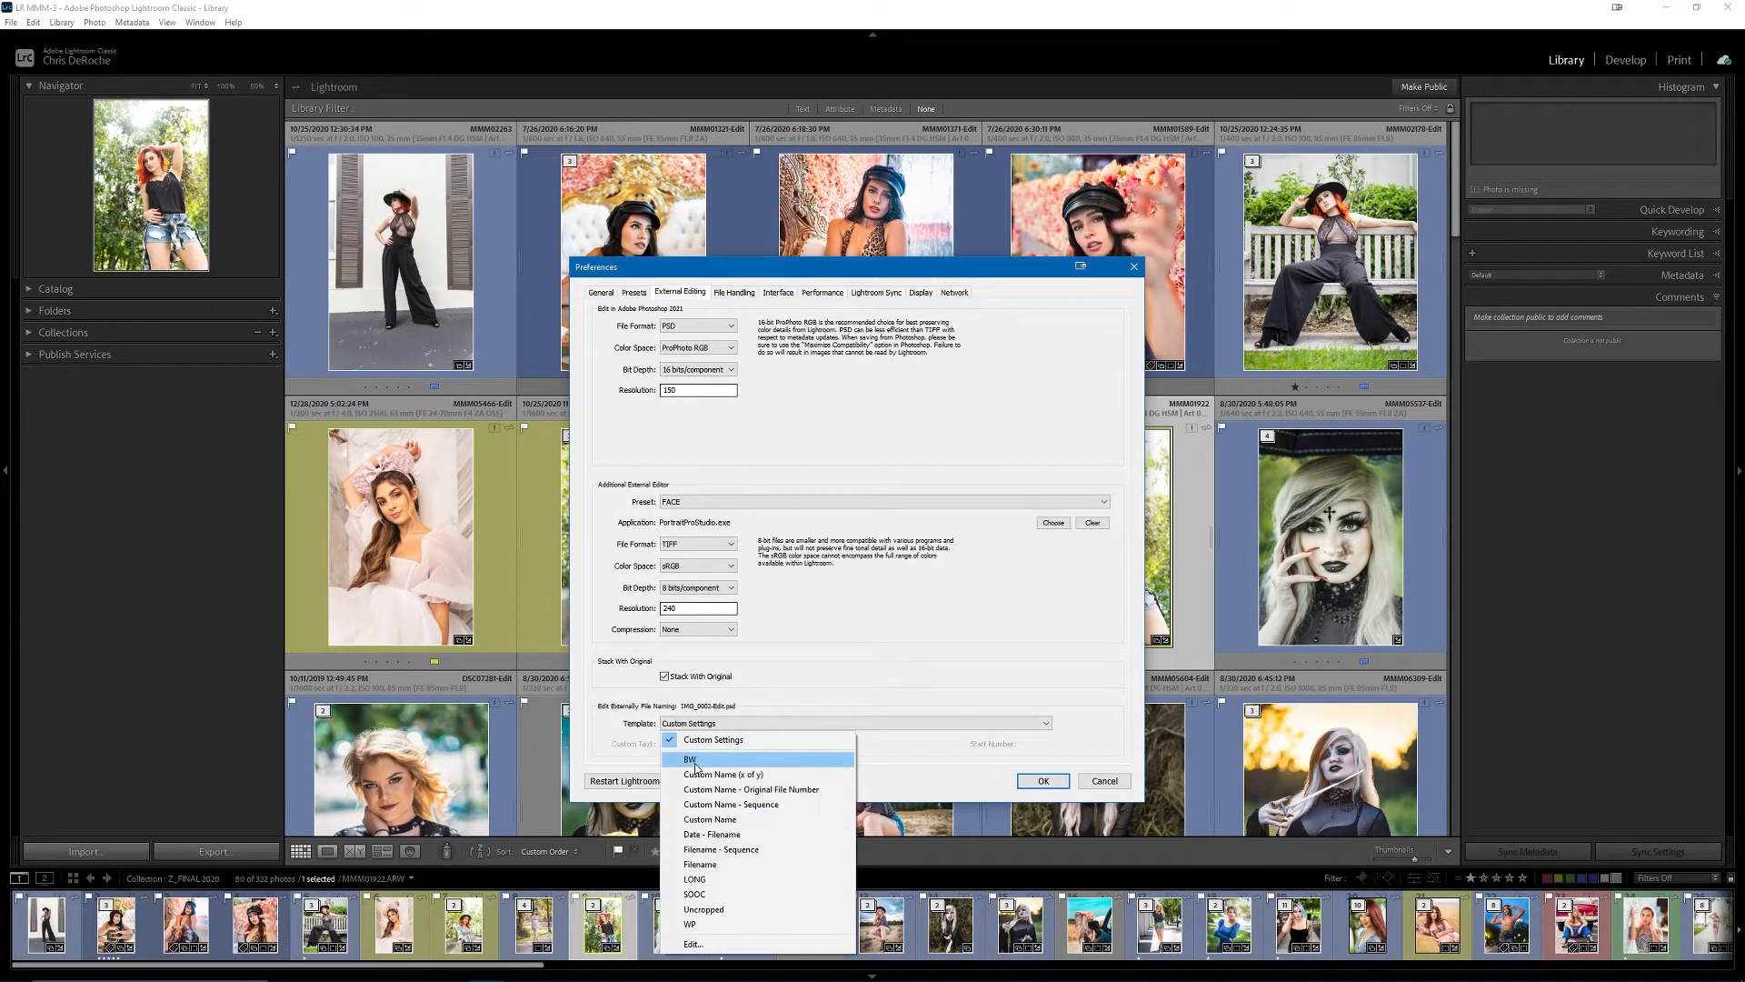
{"action": "left_click", "coordinate": [768, 702]}
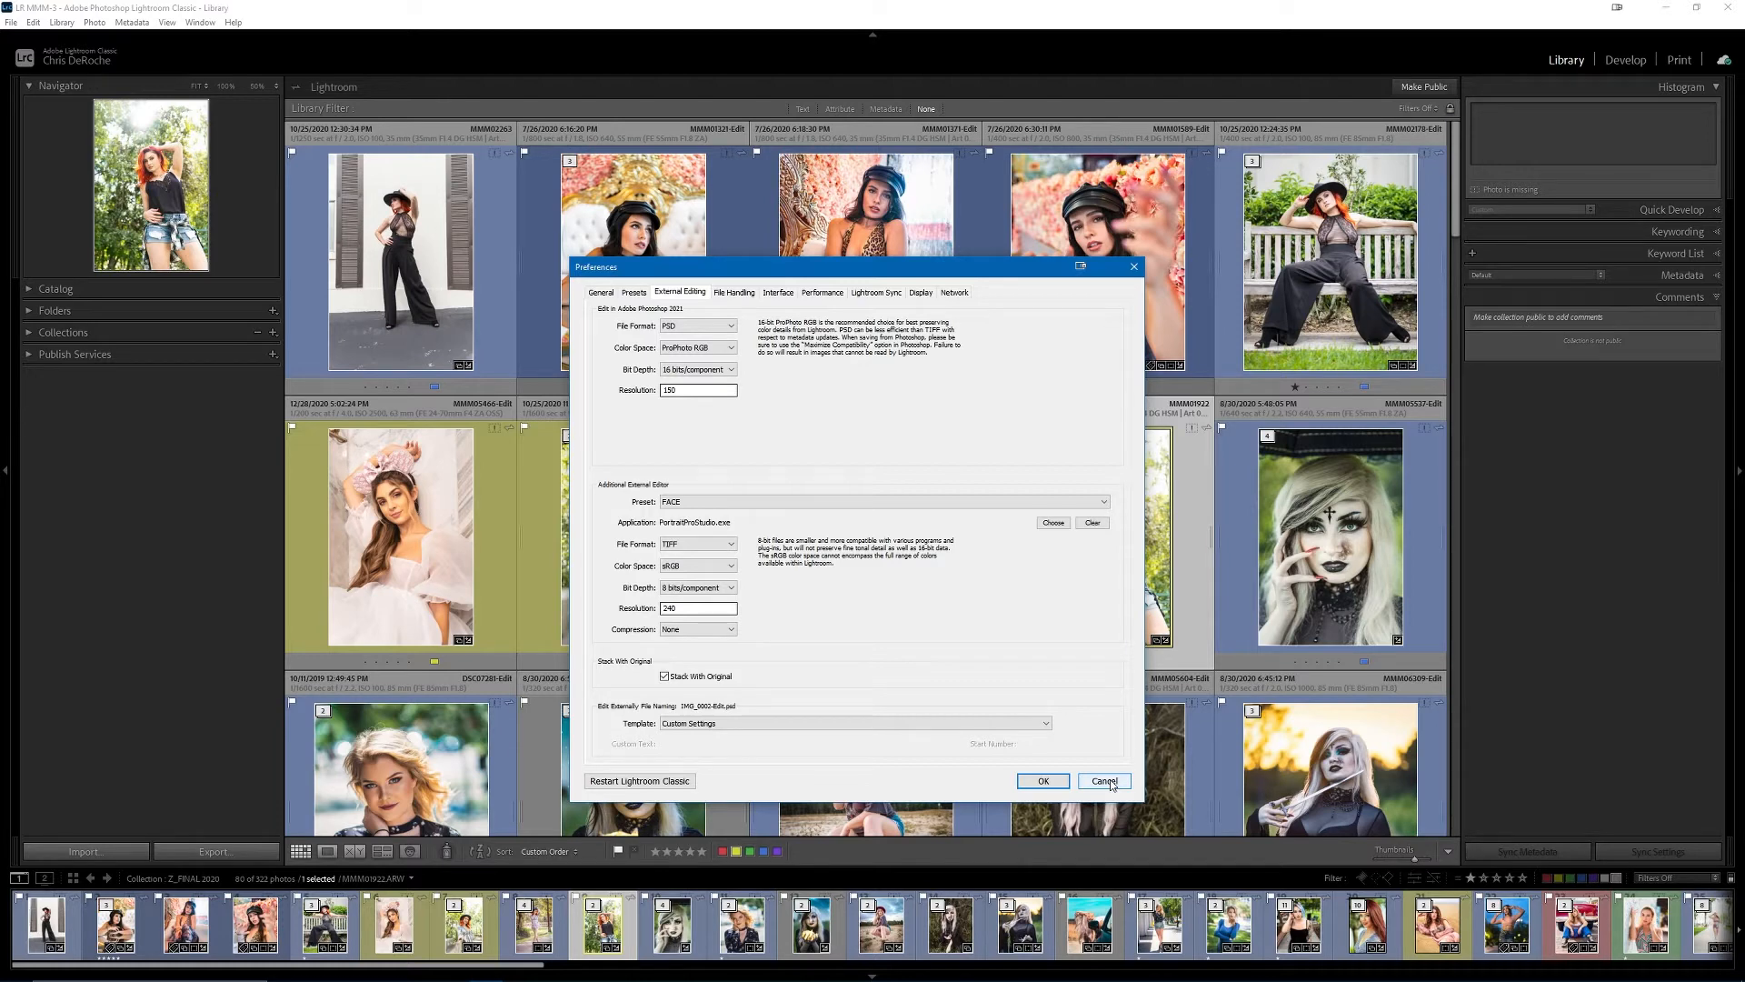
- Review the file extension and JPEG preview choices for import DNG creation in the File Handling preferences
{"action": "left_click", "coordinate": [734, 292]}
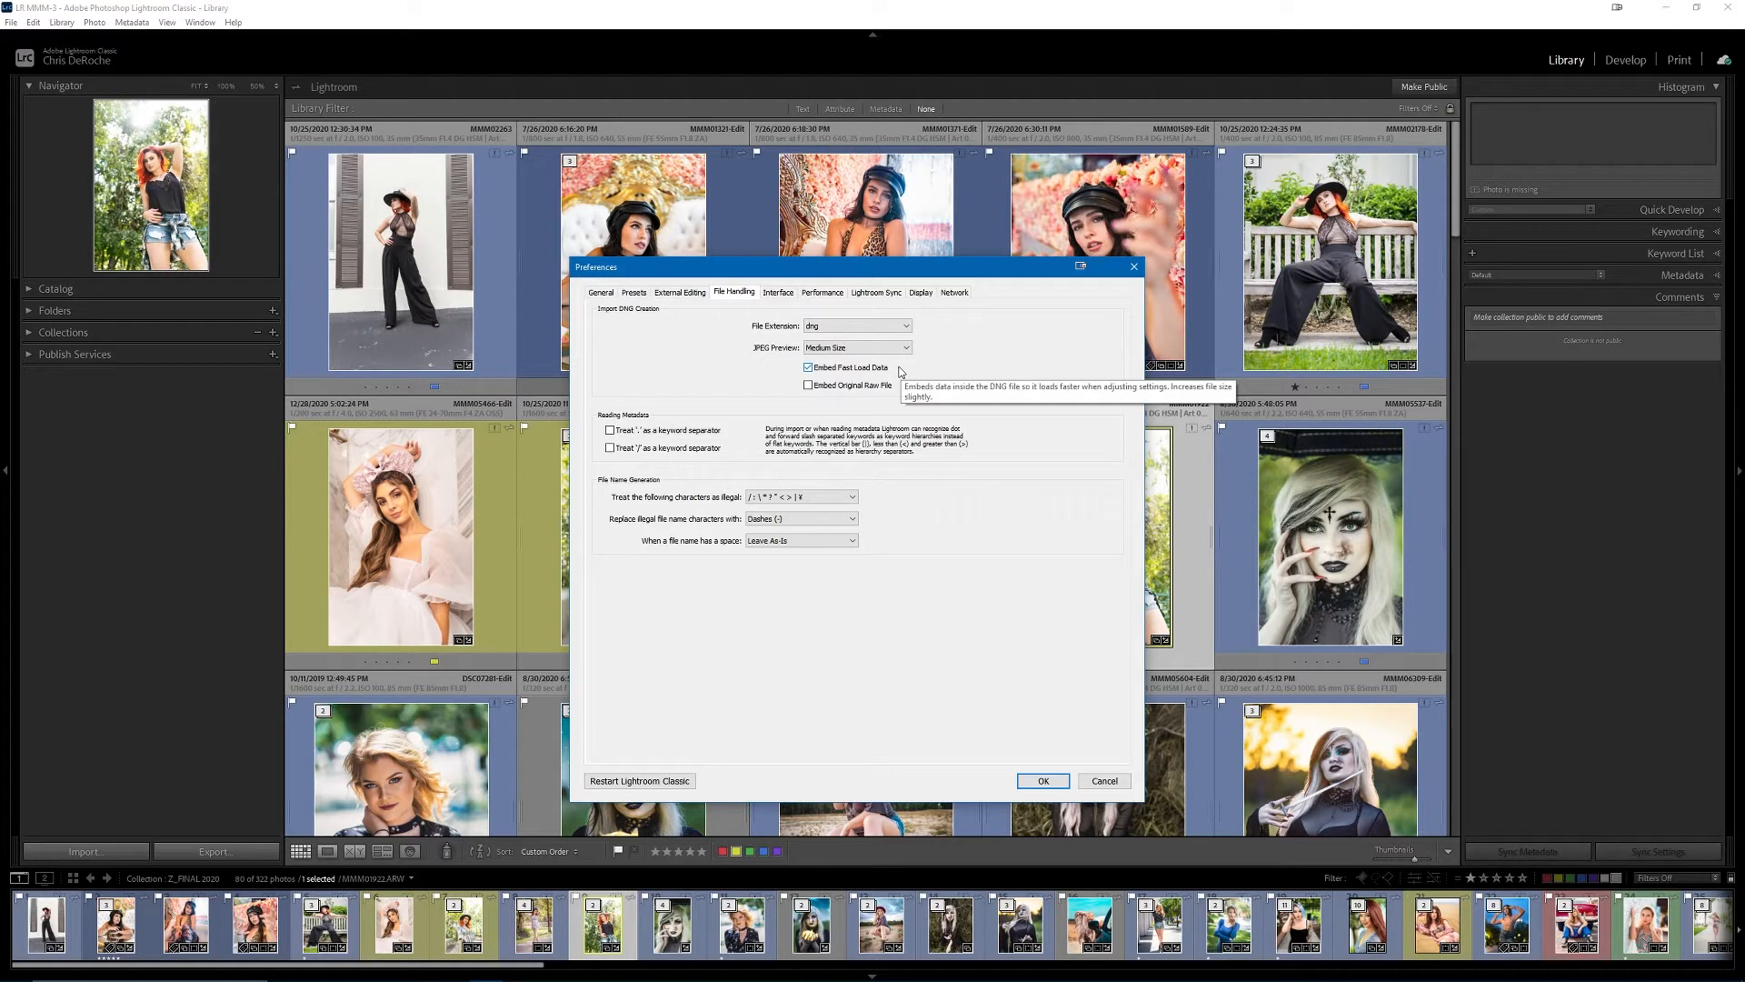
{"action": "left_click", "coordinate": [859, 327]}
{"action": "left_click", "coordinate": [864, 333]}
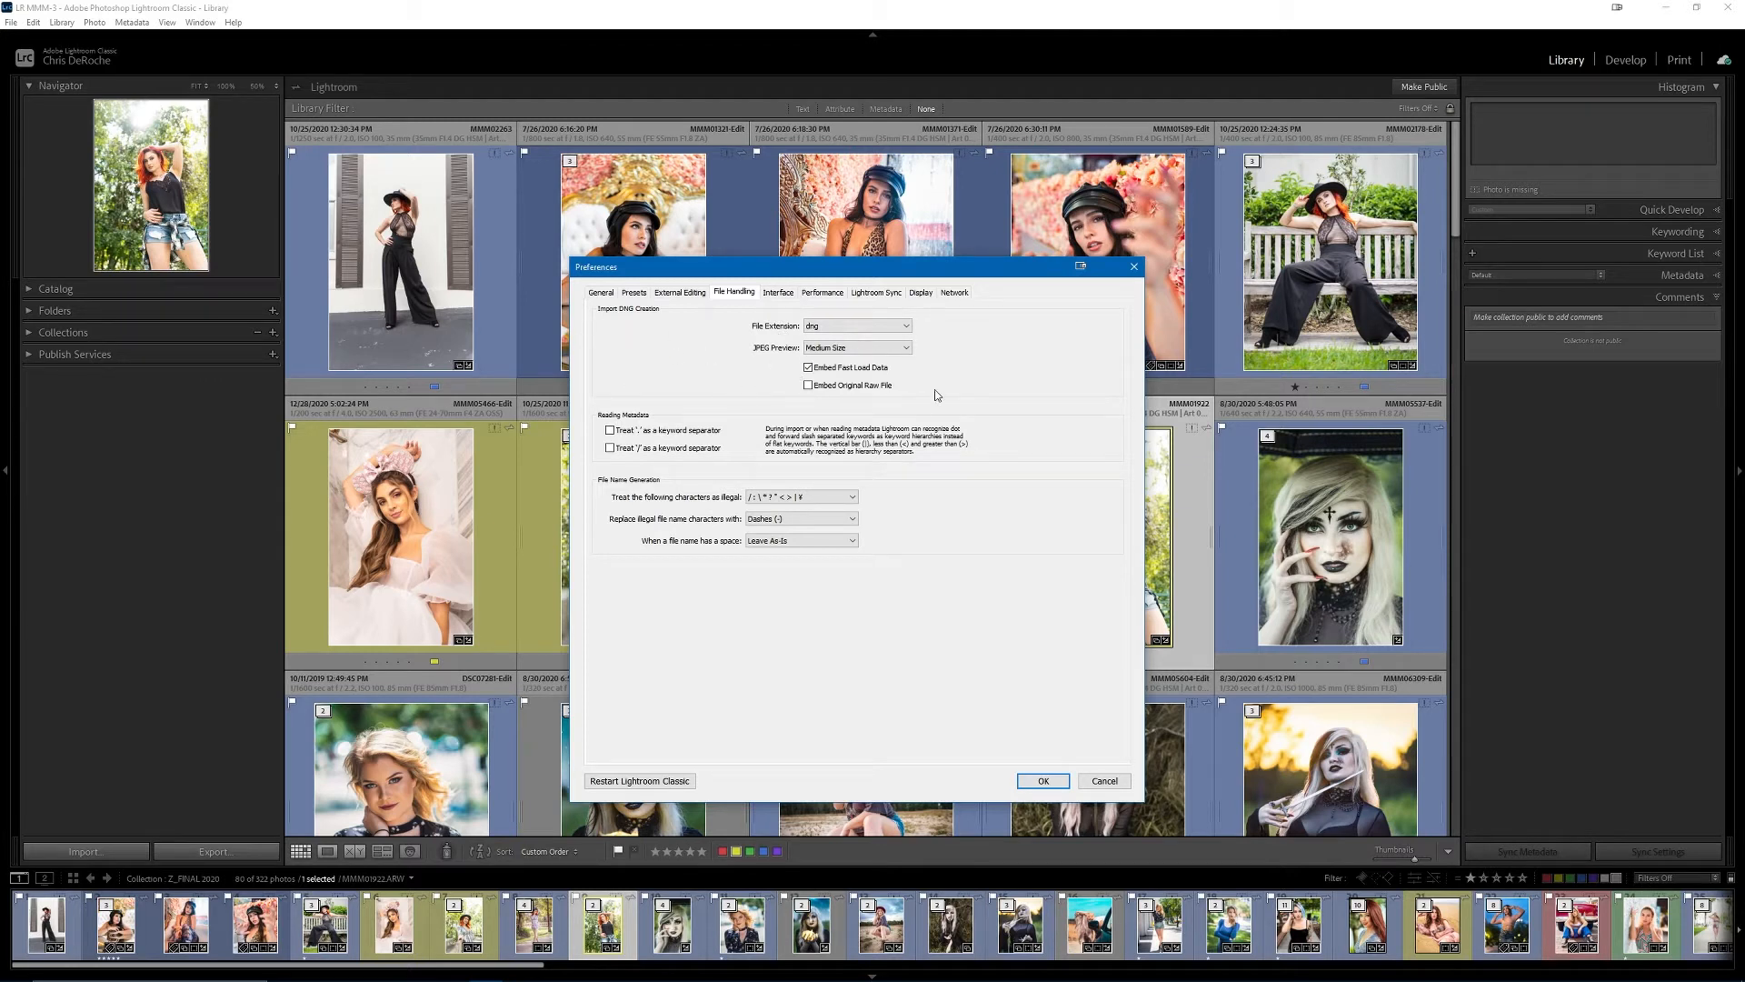
{"action": "left_click", "coordinate": [849, 354]}
{"action": "left_click", "coordinate": [969, 360]}
- Review the file name generation choices for illegal characters, their replacement, and spaces in file names
{"action": "left_click", "coordinate": [766, 502]}
{"action": "left_click", "coordinate": [782, 514]}
{"action": "left_click", "coordinate": [783, 541]}
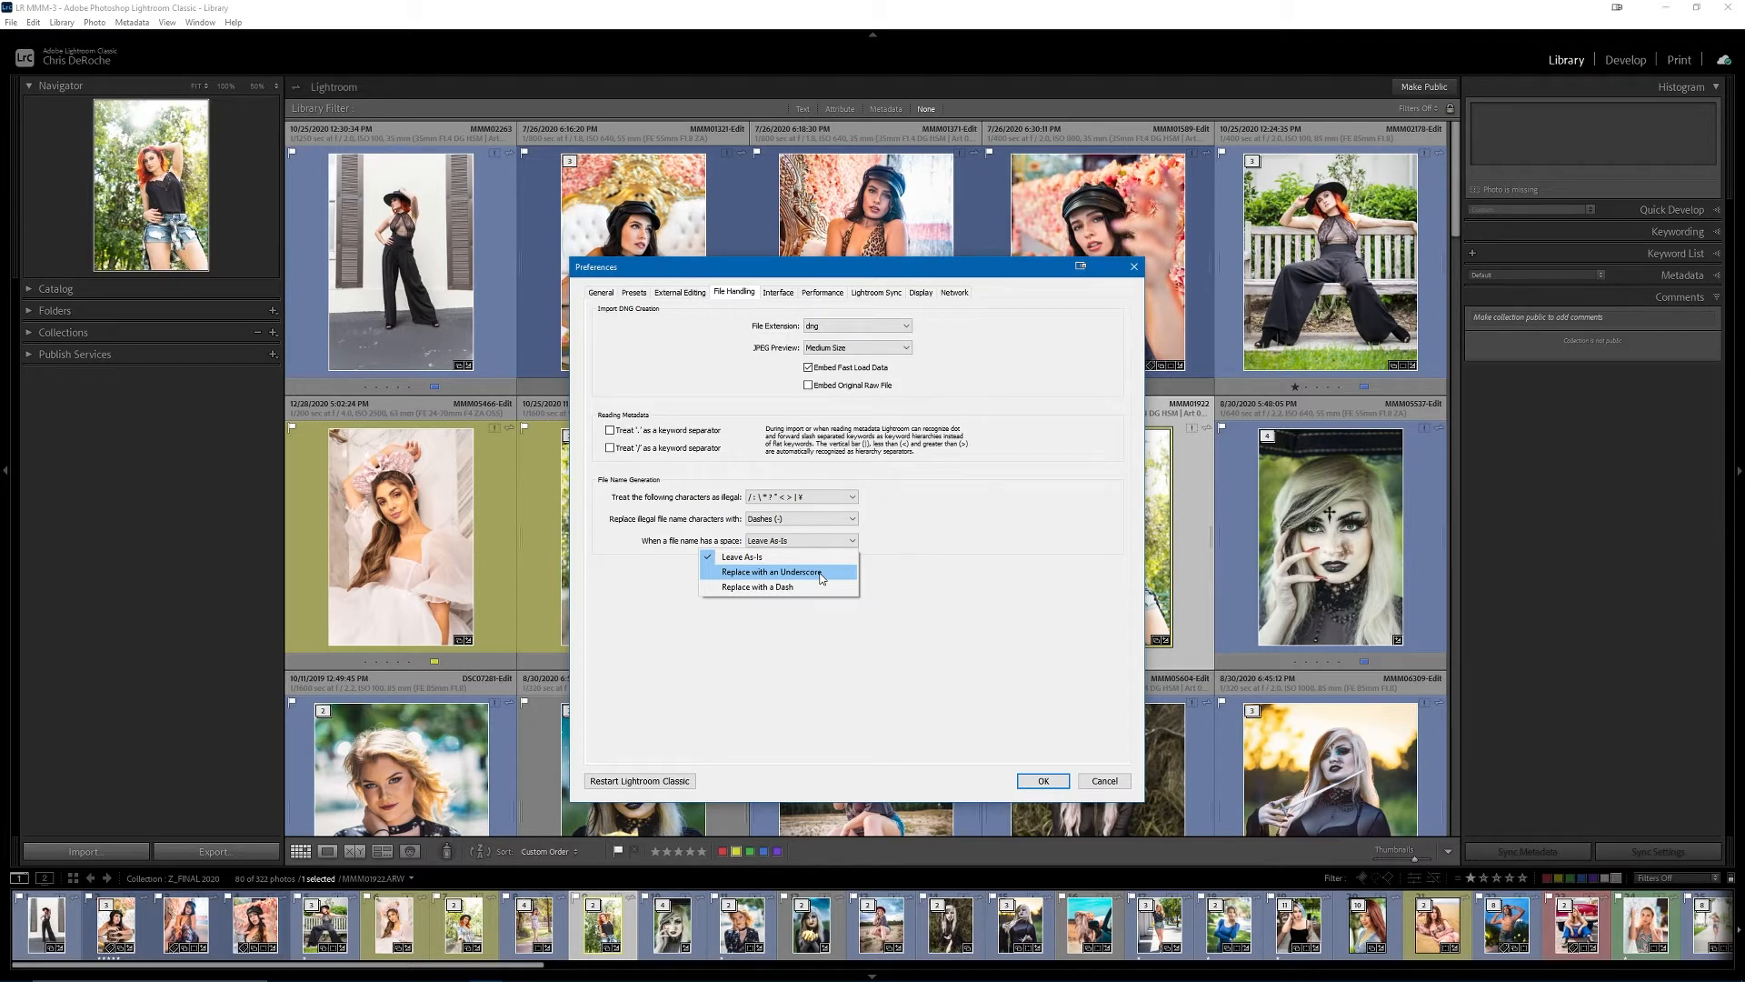
{"action": "left_click", "coordinate": [915, 563]}
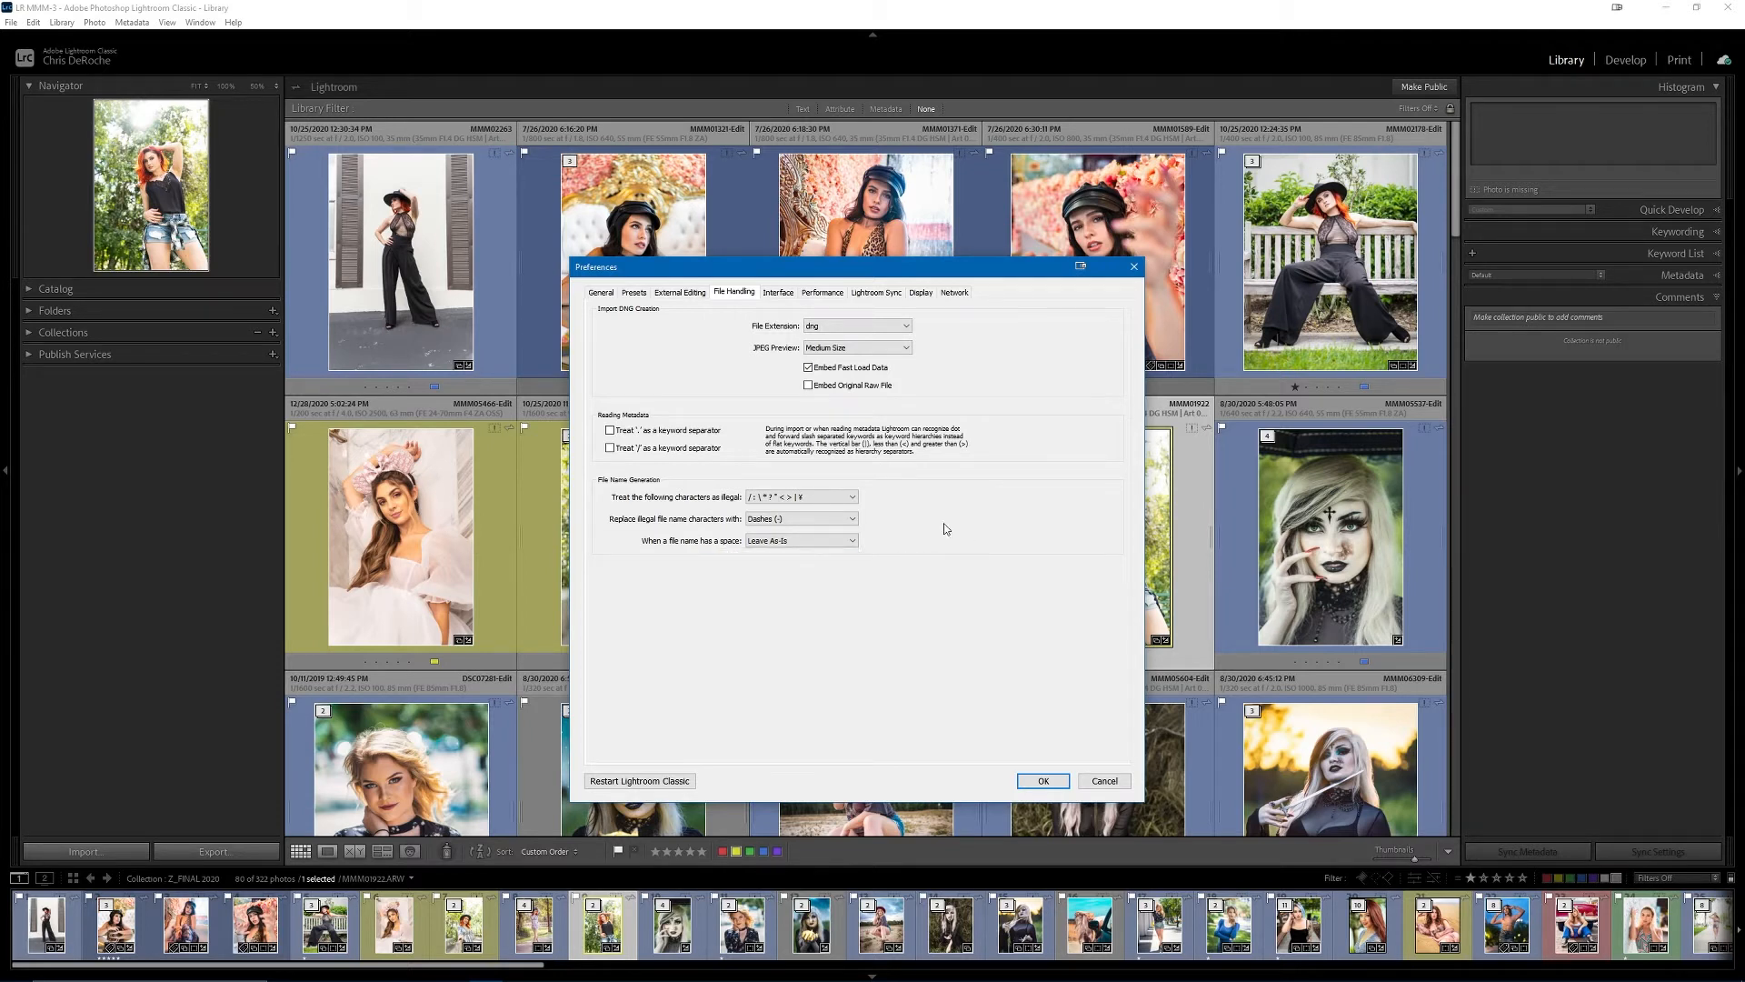
- Check the Lights Out screen color in the Interface preferences and close the dialog without saving
{"action": "left_click", "coordinate": [775, 295]}
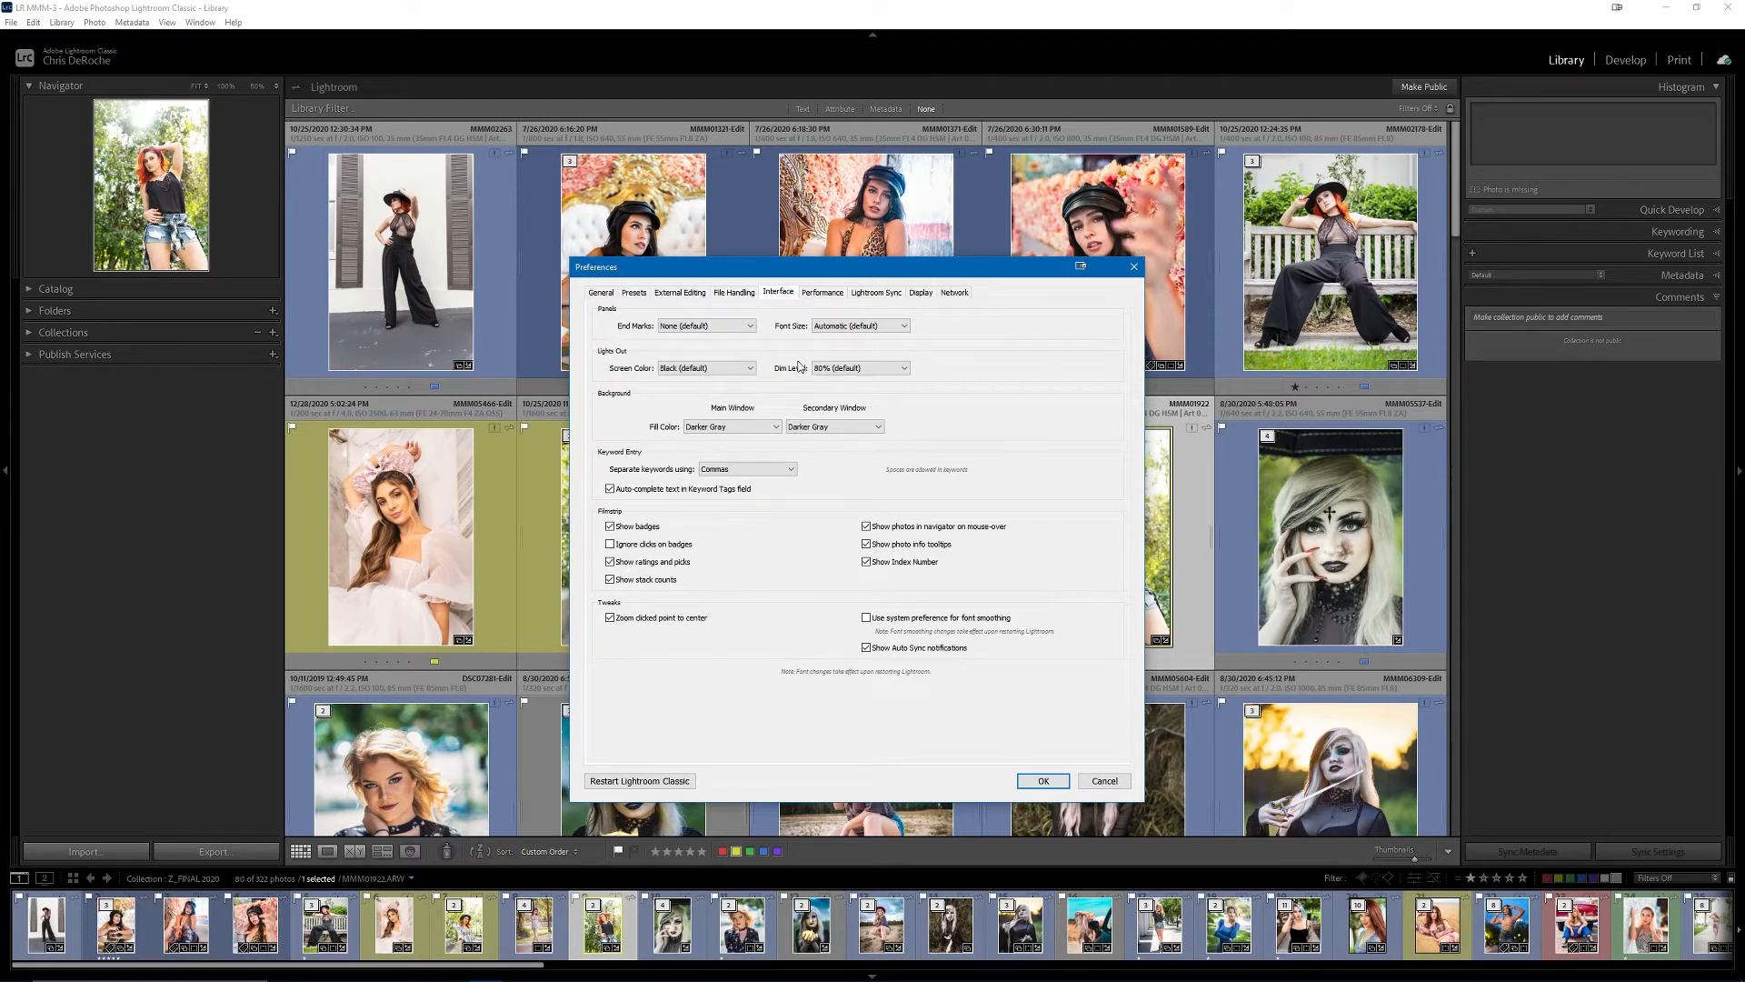
{"action": "left_click", "coordinate": [693, 370]}
{"action": "left_click", "coordinate": [649, 365]}
{"action": "left_click", "coordinate": [1102, 780]}
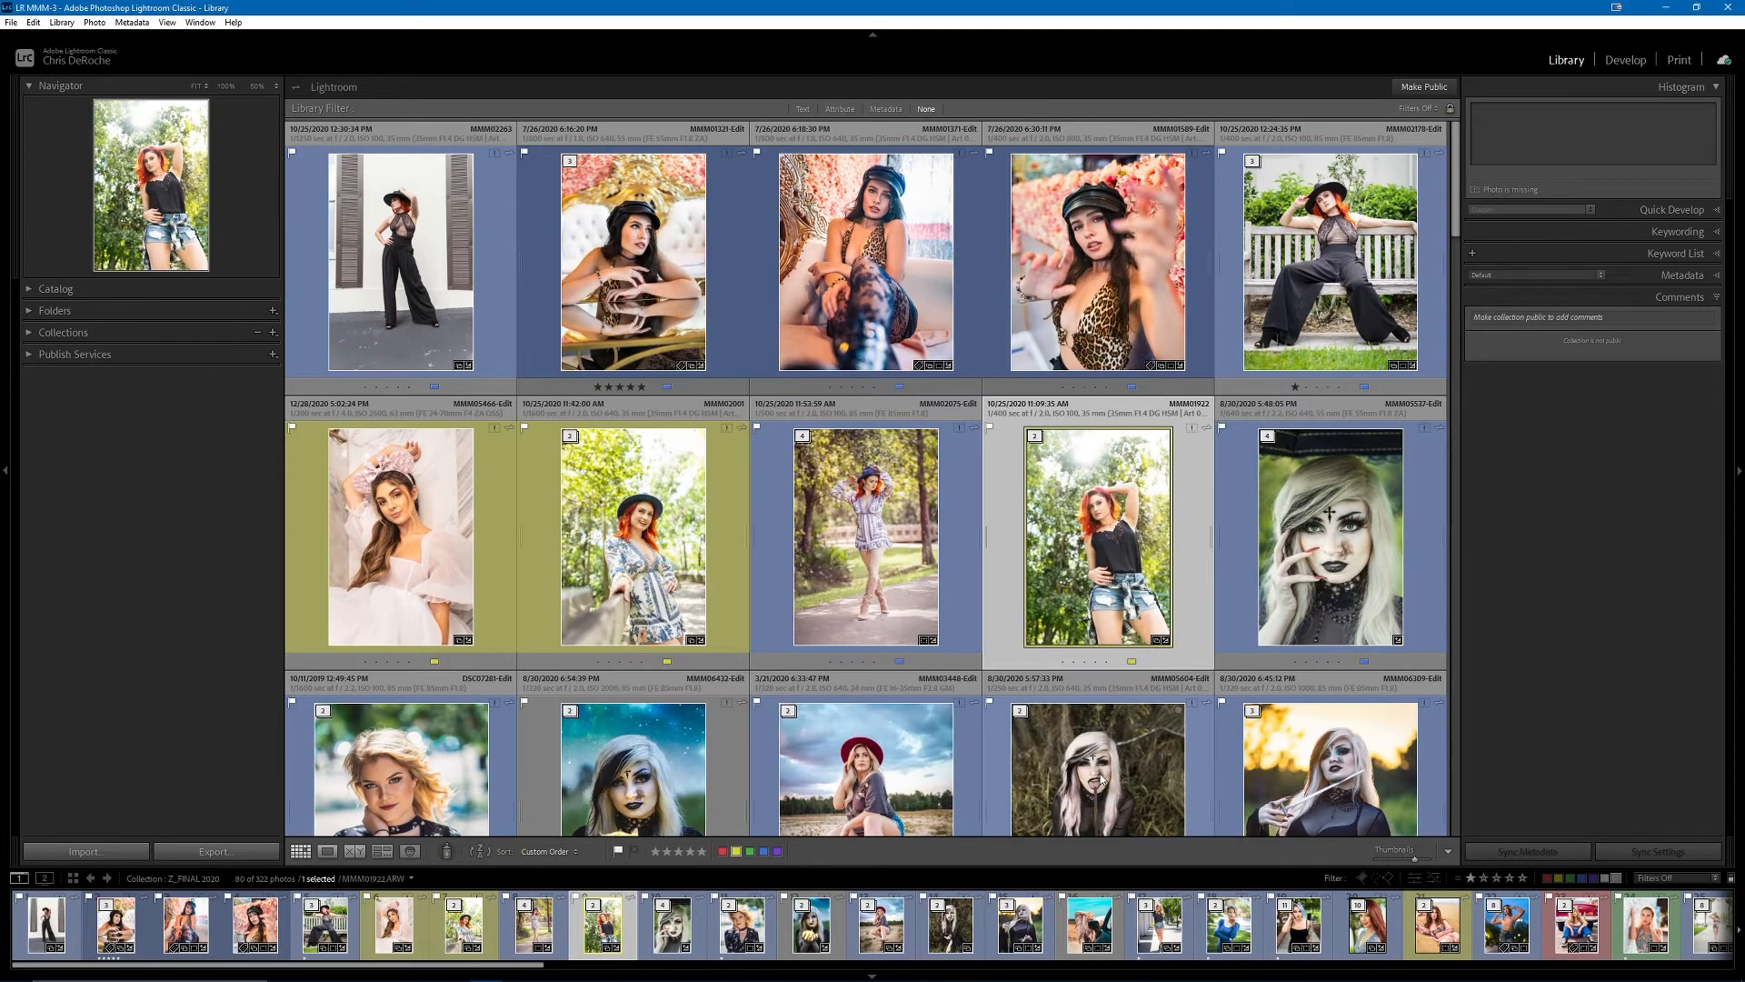
- Cycle the library grid through the dimmed and fully black Lights Out modes and back to normal
{"action": "key", "text": "l"}
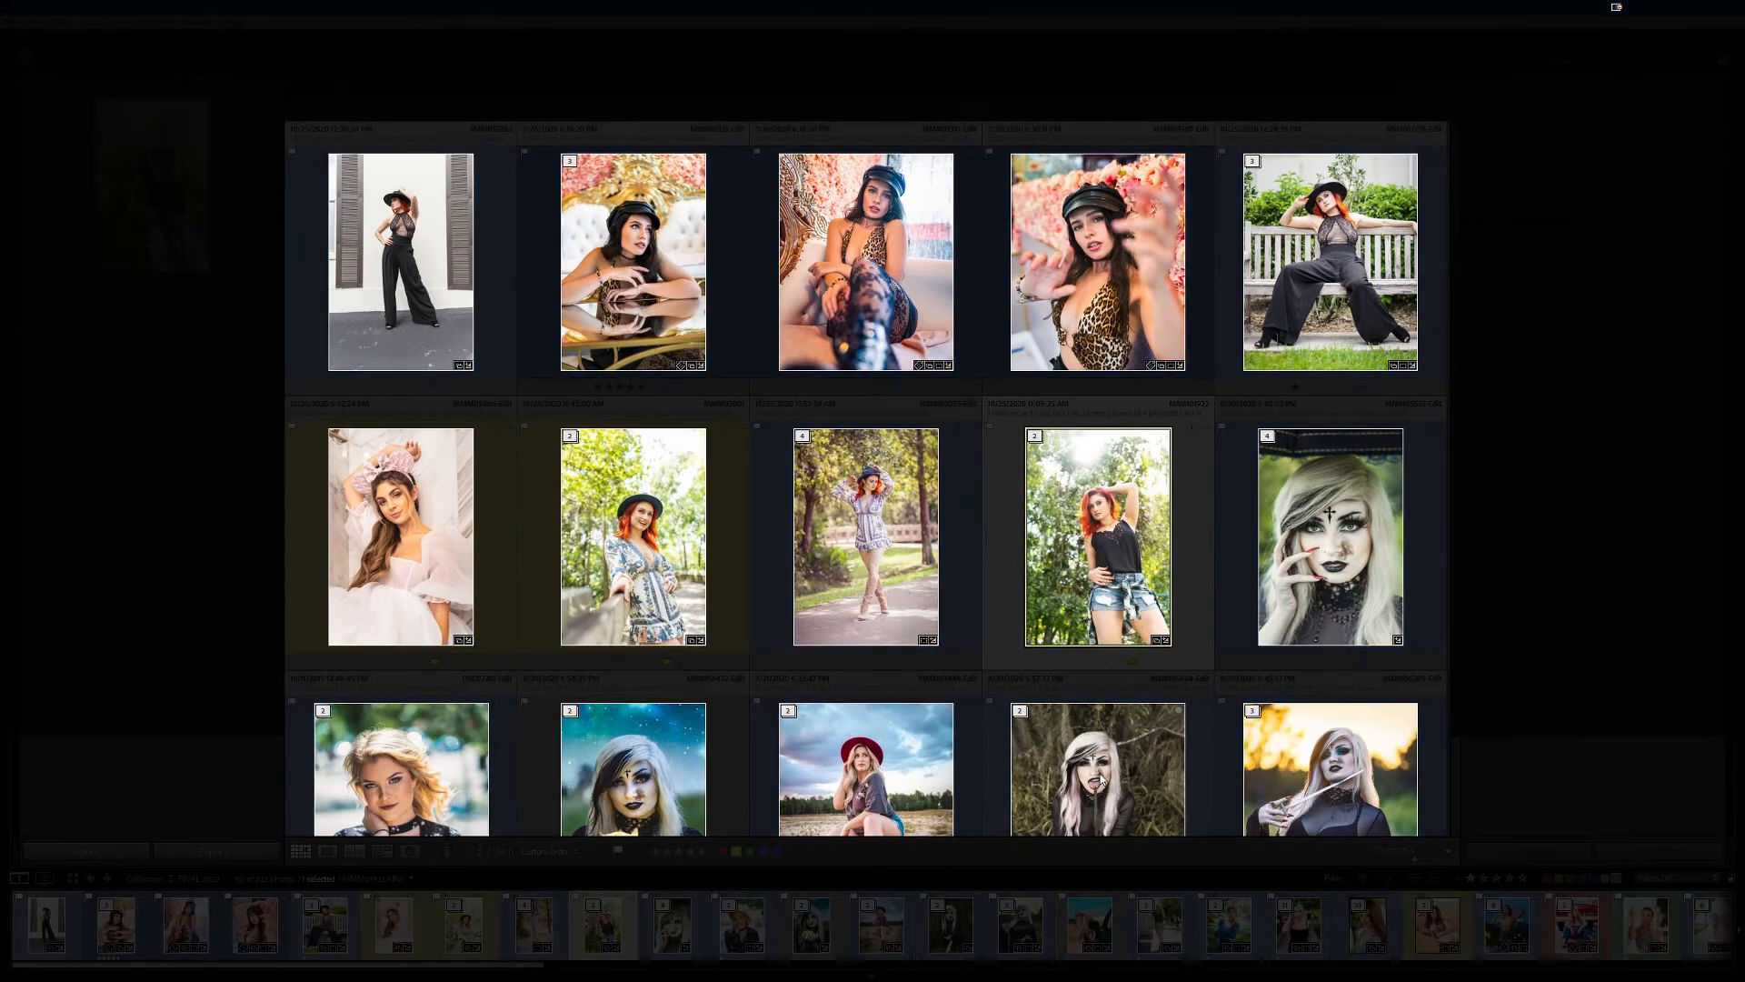
{"action": "key", "text": "l"}
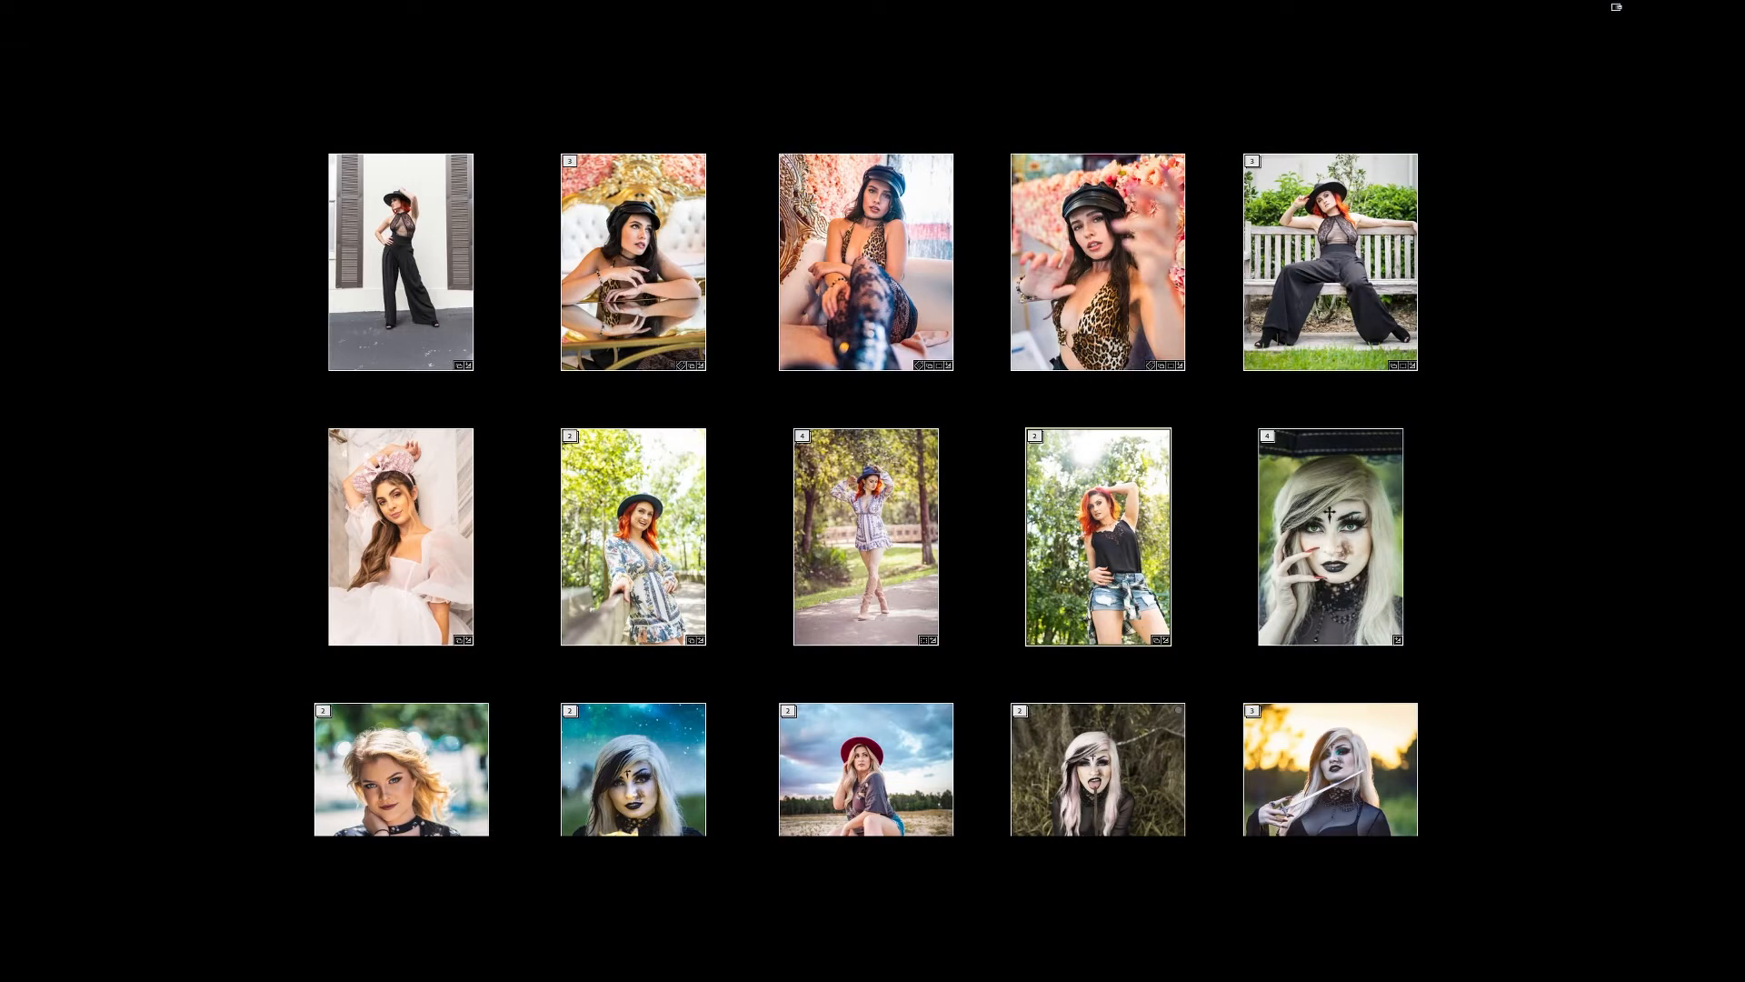
{"action": "key", "text": "l"}
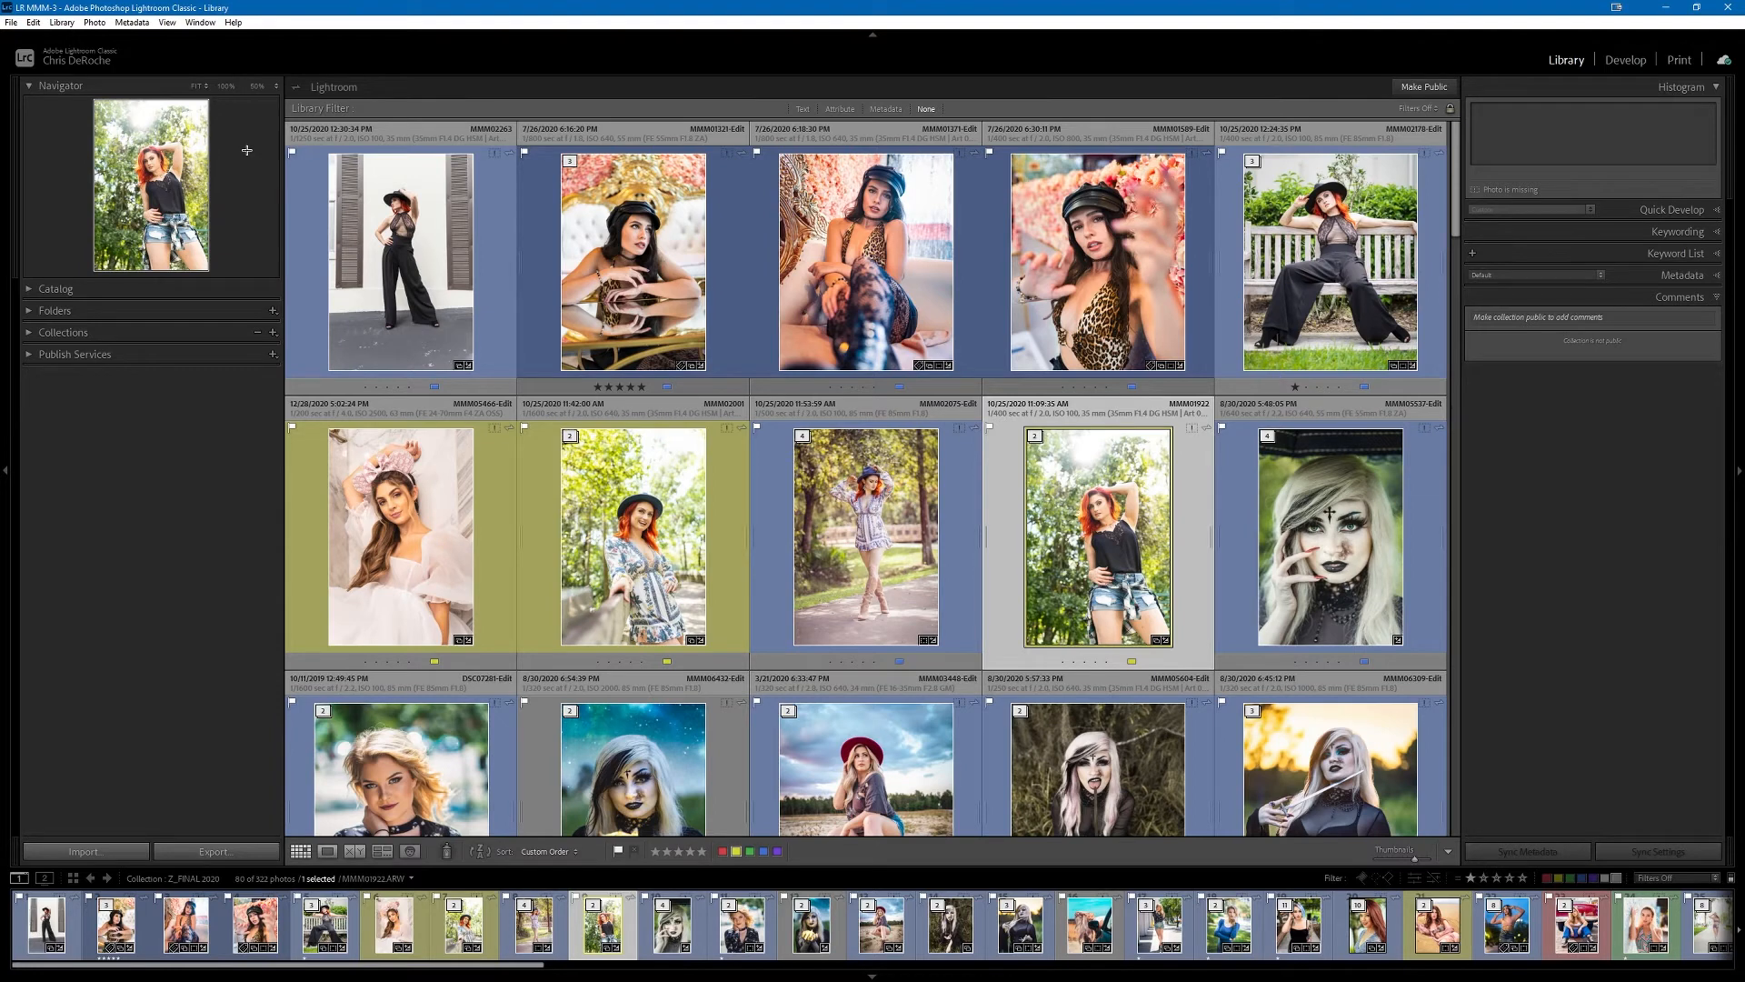
- Reopen the Interface preferences and review the Lights Out screen color and dim level choices
{"action": "key", "text": "f"}
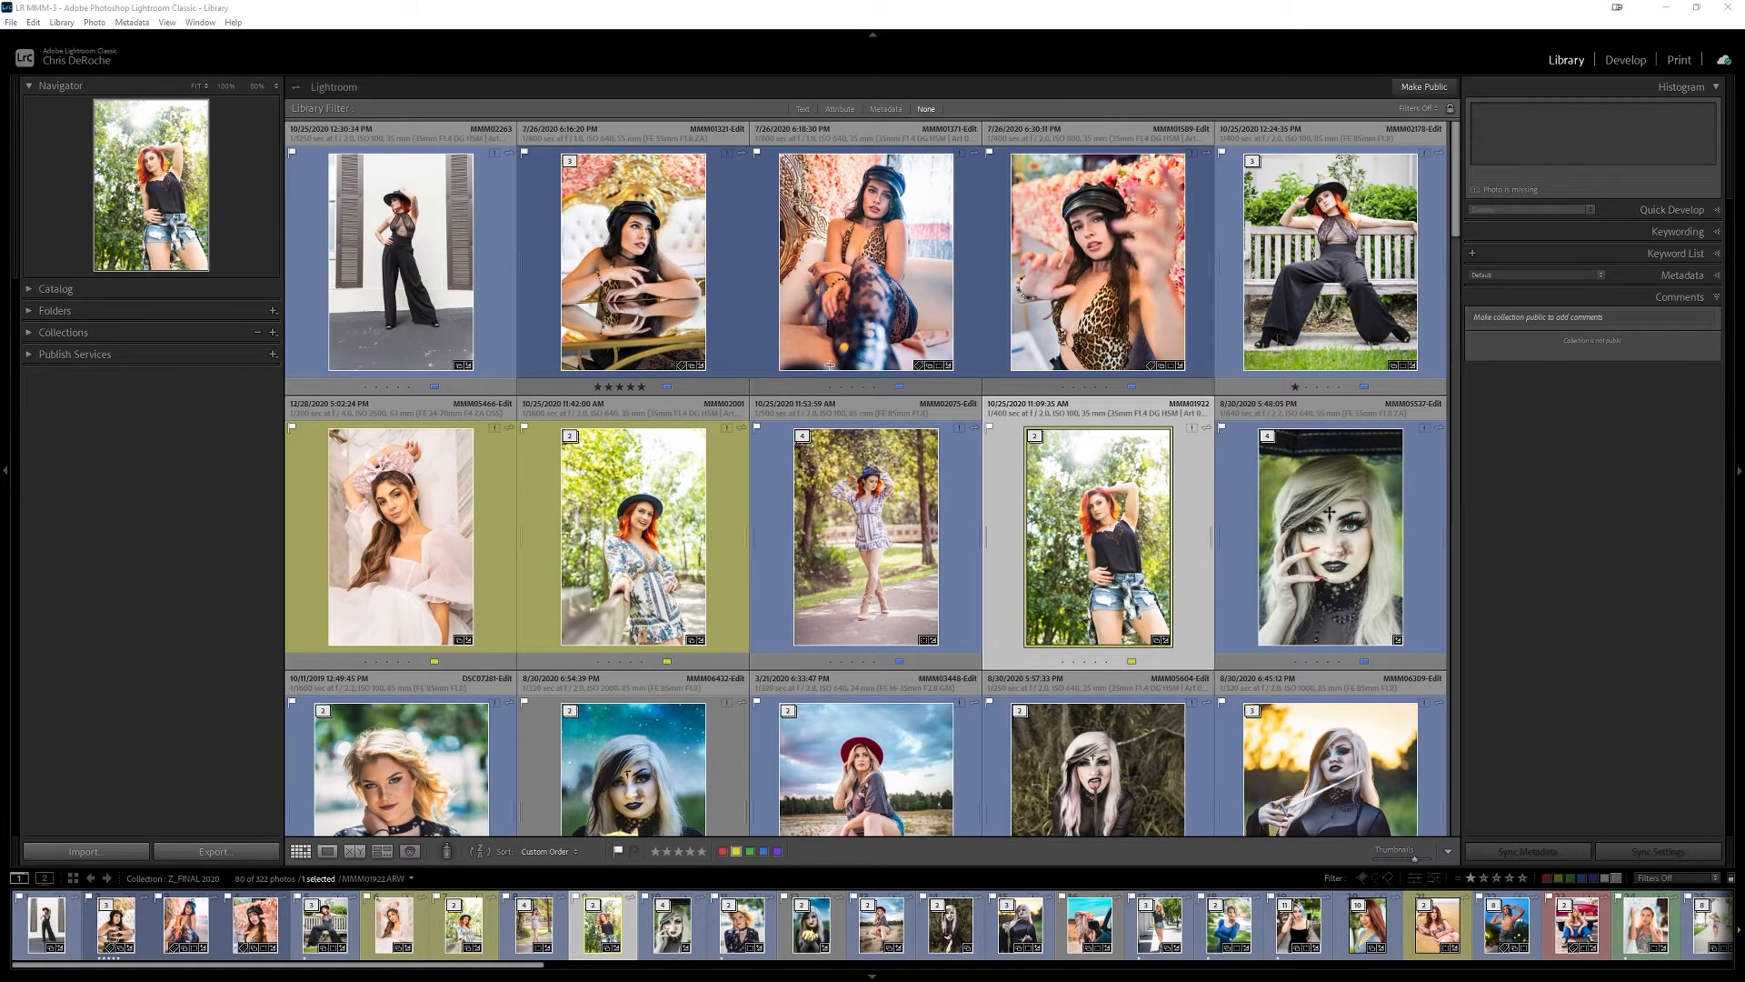
{"action": "left_click", "coordinate": [777, 292]}
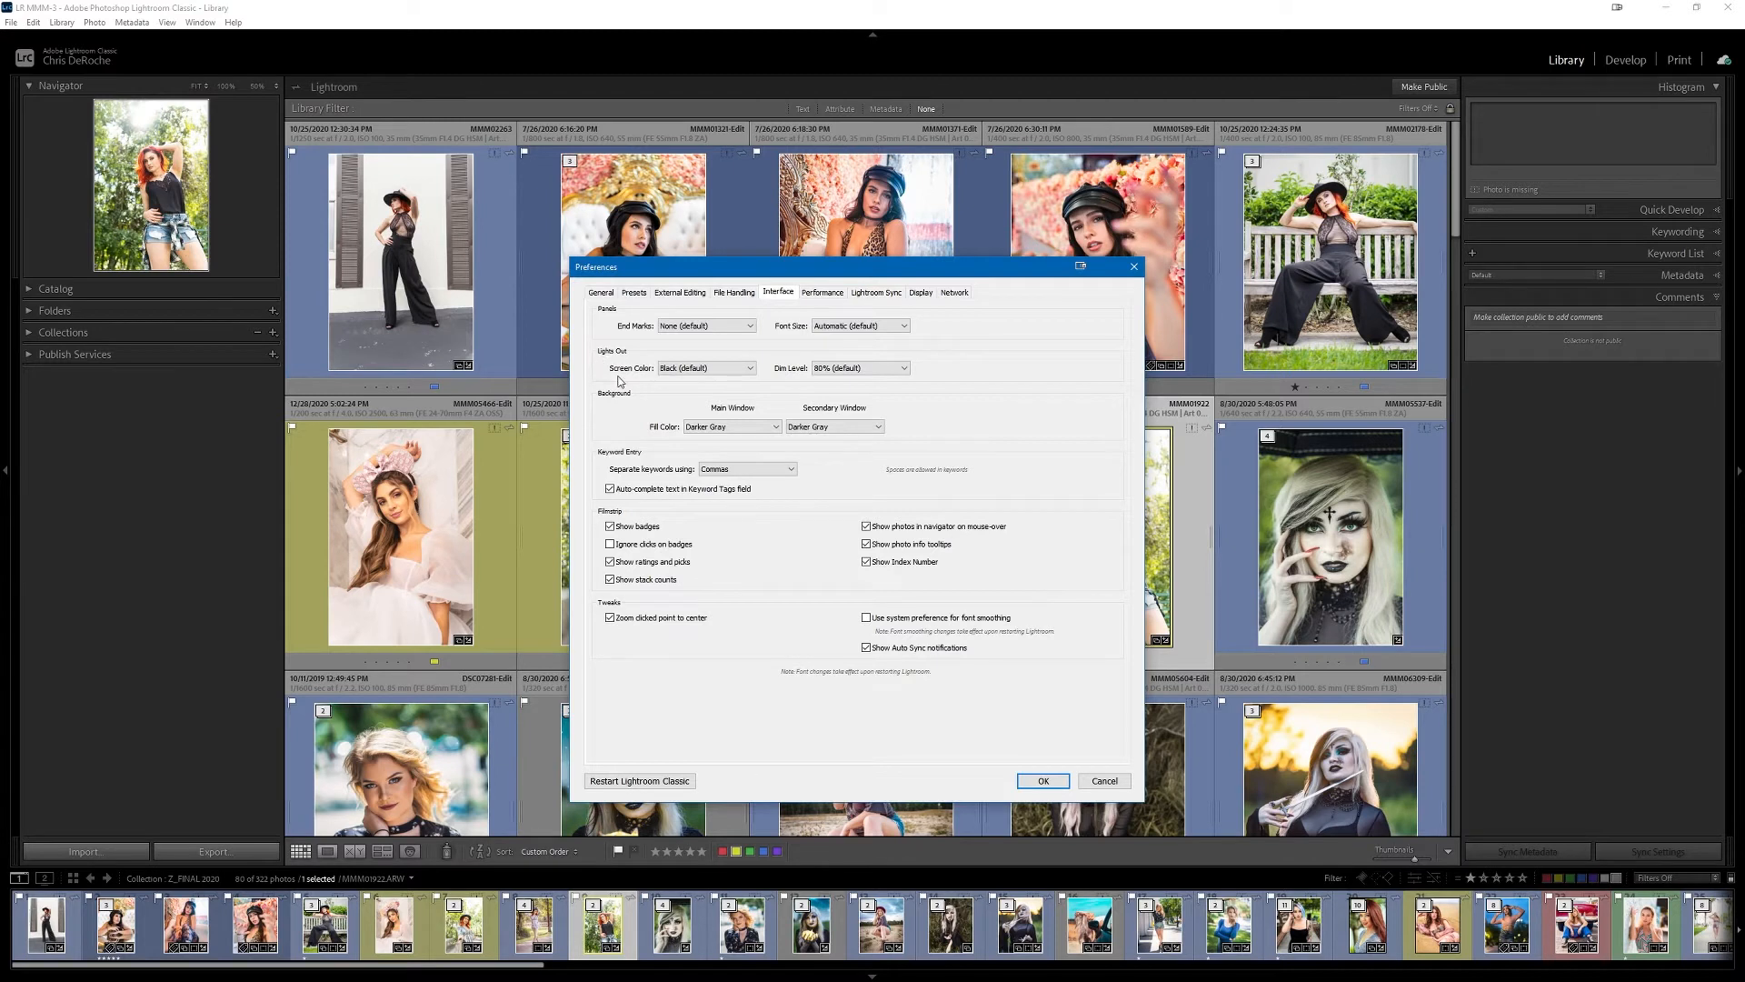
{"action": "left_click", "coordinate": [717, 371]}
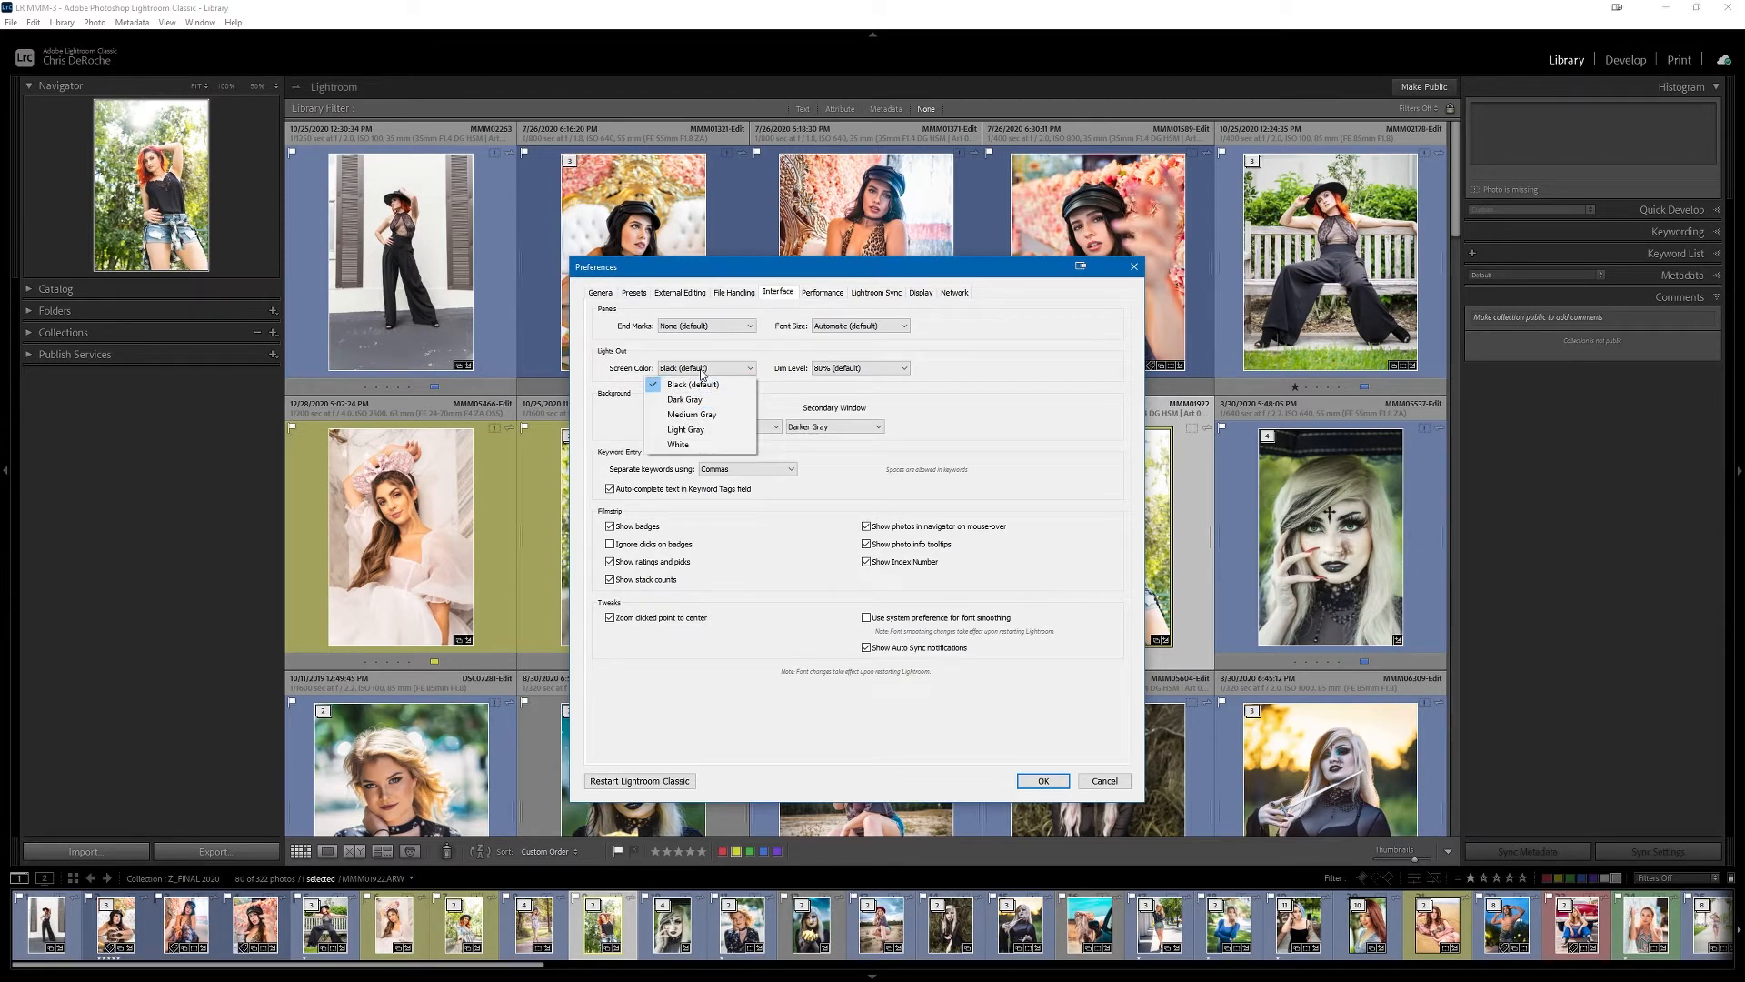
{"action": "left_click", "coordinate": [791, 367]}
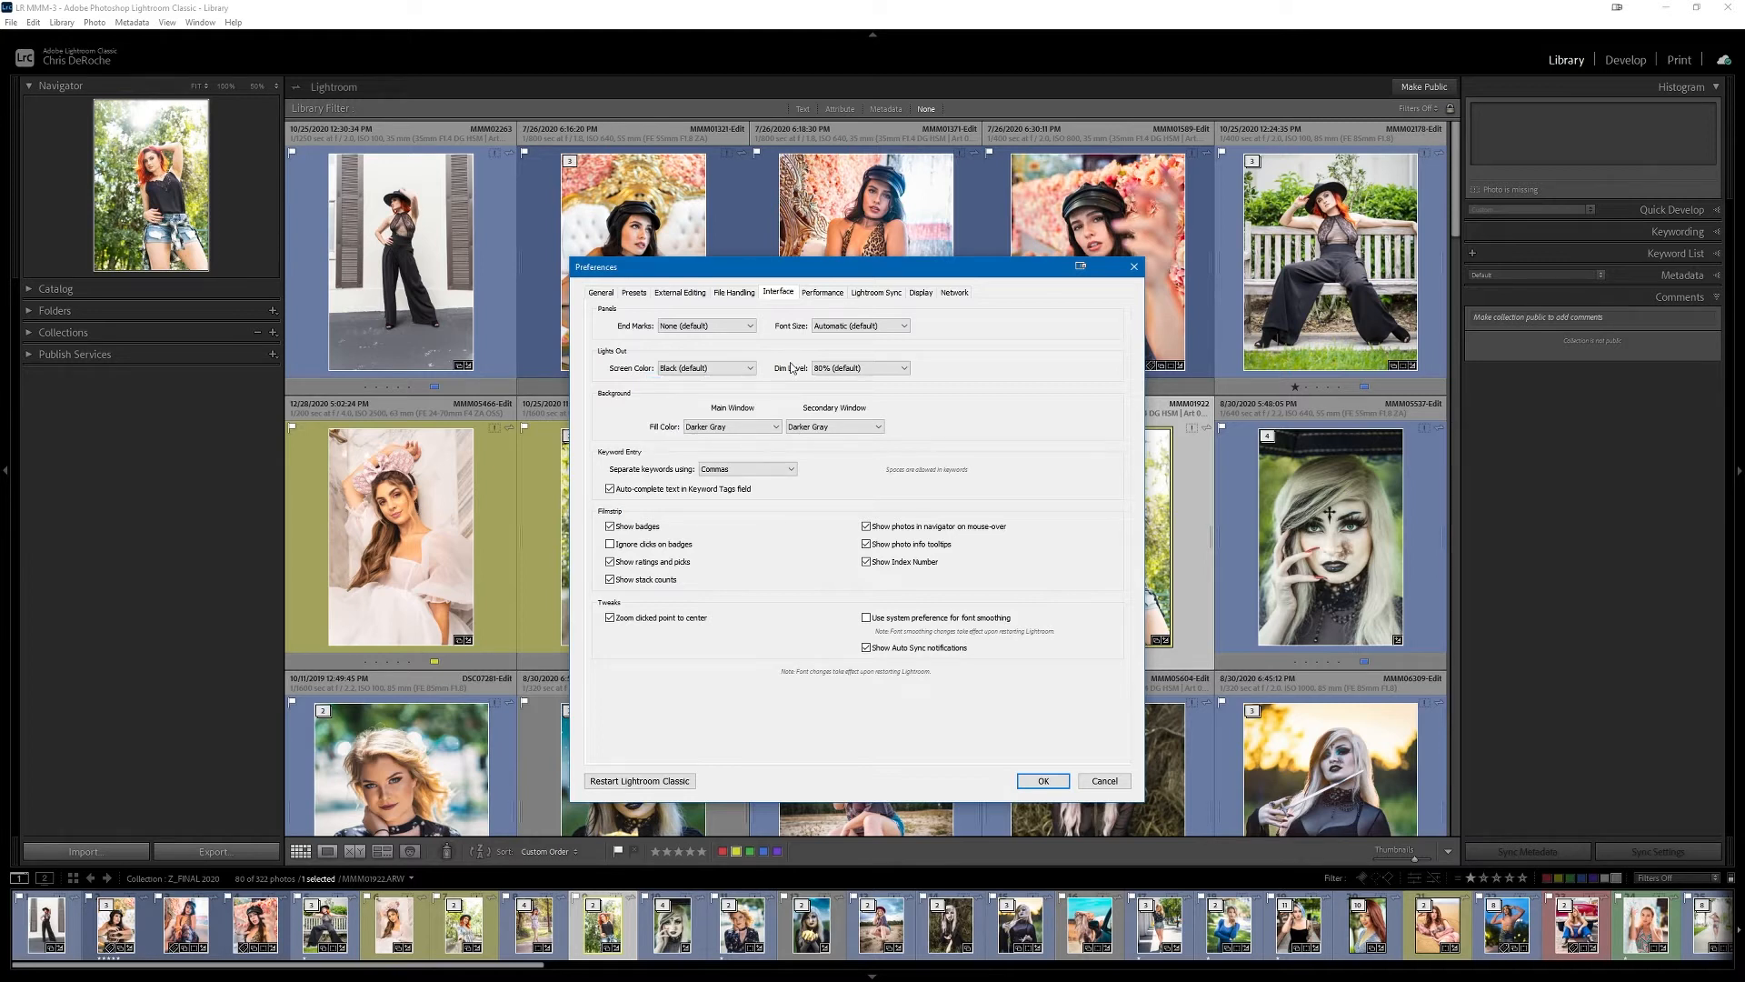
{"action": "left_click", "coordinate": [850, 367]}
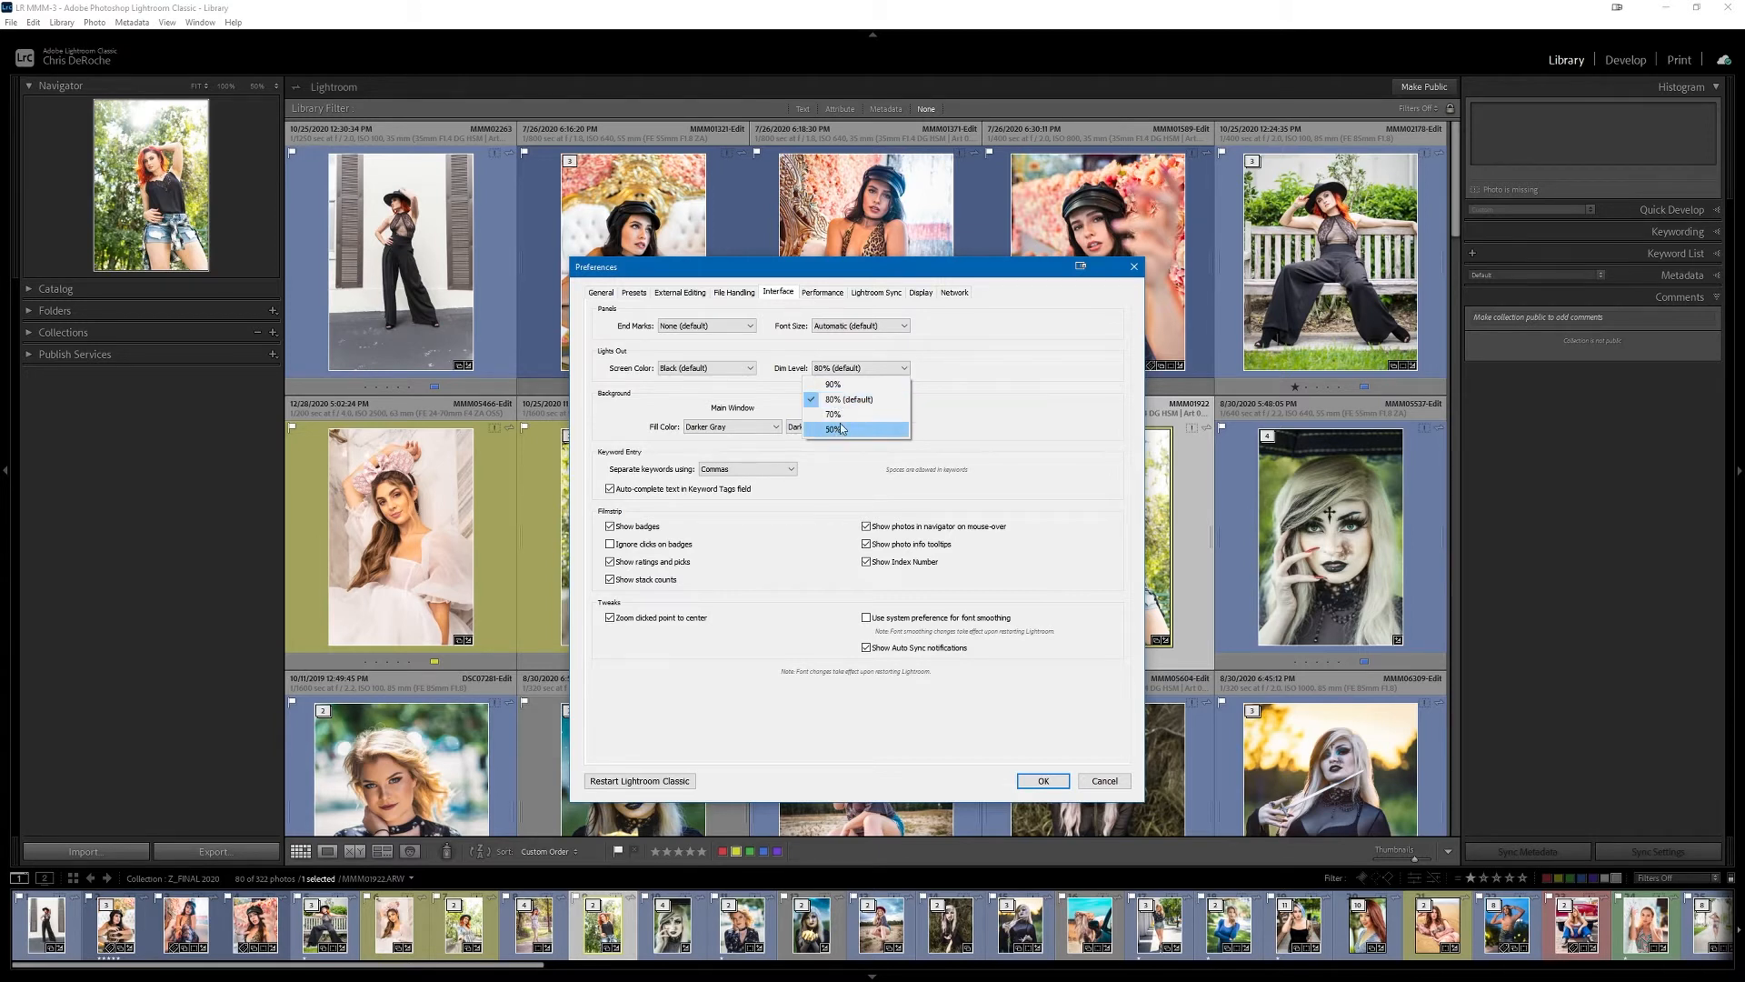
{"action": "left_click", "coordinate": [892, 397]}
{"action": "left_click", "coordinate": [733, 371]}
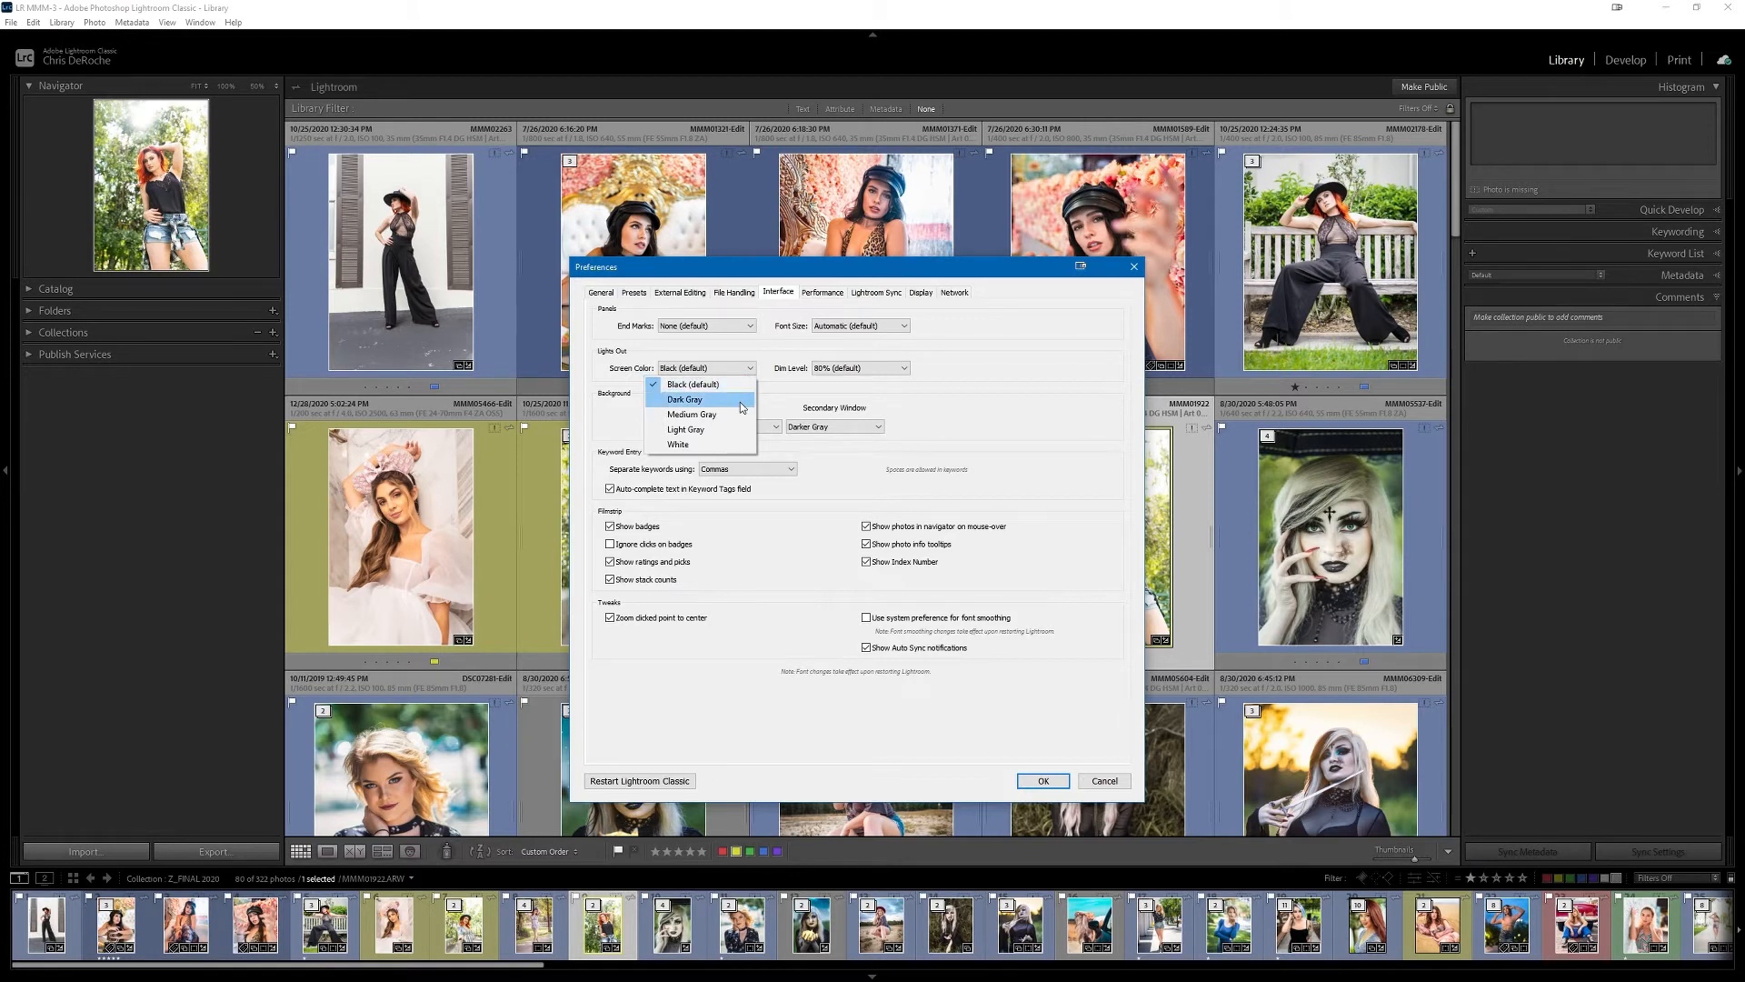
{"action": "left_click", "coordinate": [768, 354]}
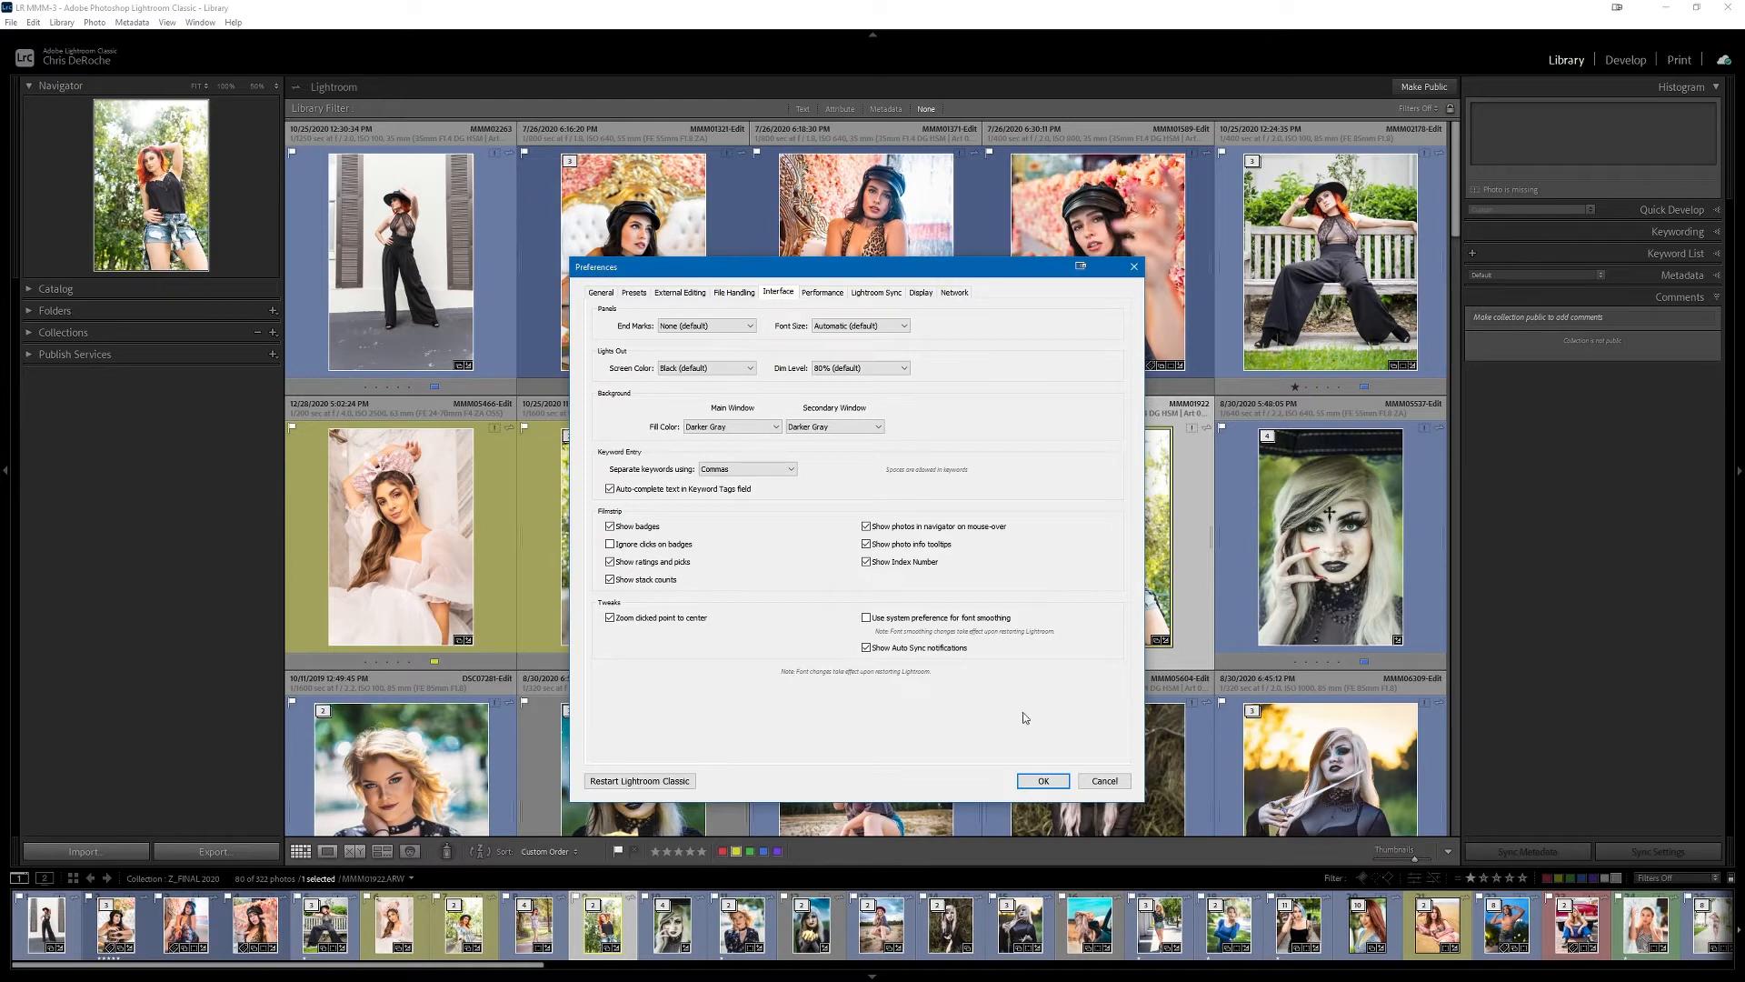
- Close the preferences, open MMM01371-Edit.psd in loupe view, and try a Light Gray background before restoring Darker Gray
{"action": "left_click", "coordinate": [1105, 782]}
{"action": "double_click", "coordinate": [909, 262]}
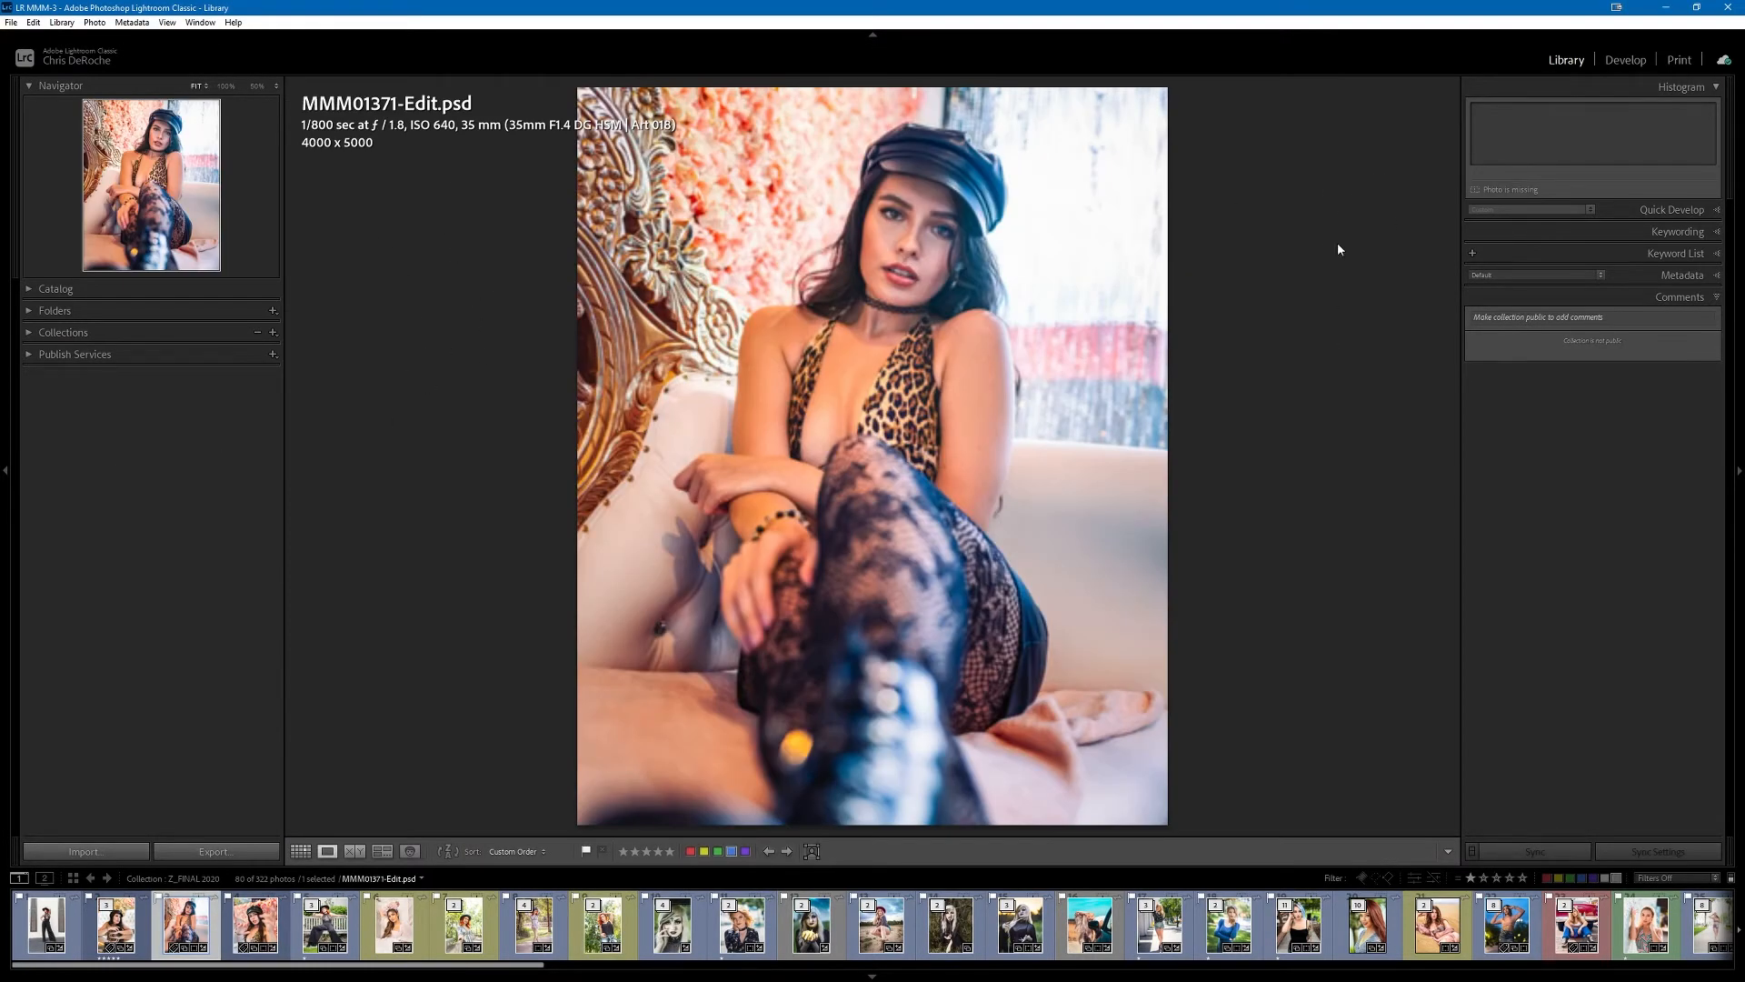
{"action": "right_click", "coordinate": [477, 238]}
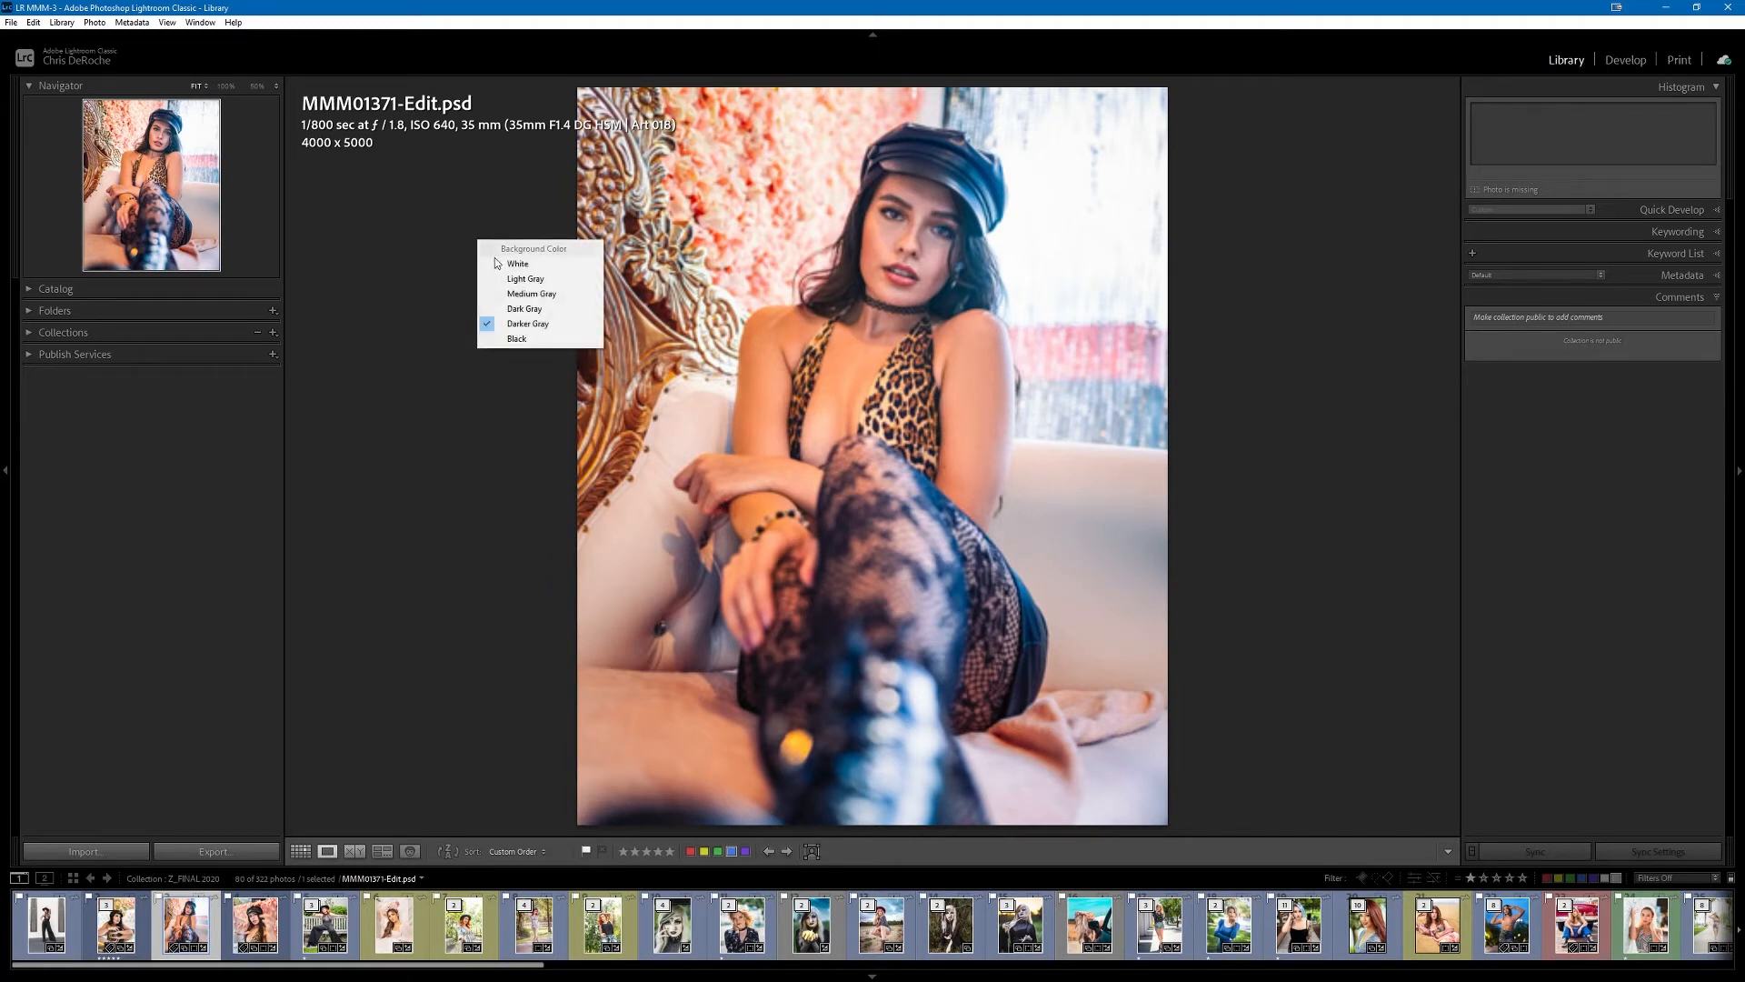
{"action": "left_click", "coordinate": [519, 281]}
{"action": "right_click", "coordinate": [444, 264]}
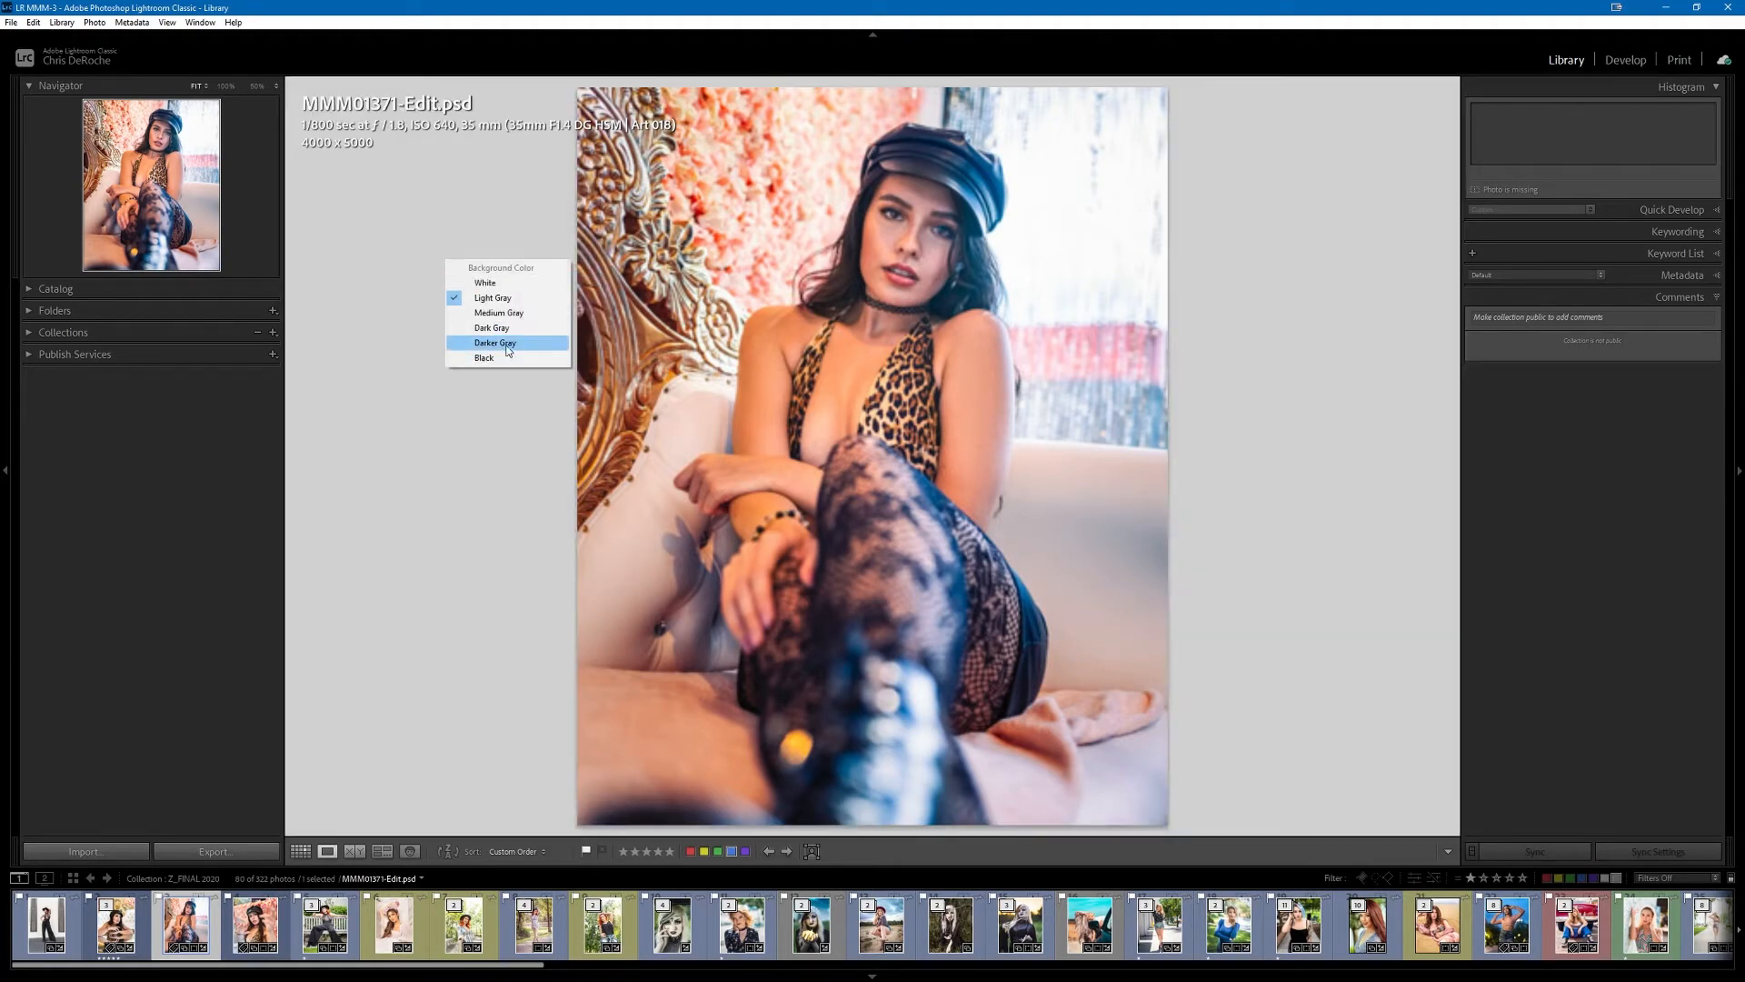
{"action": "left_click", "coordinate": [507, 345]}
- Reopen the preferences, try Spaces as the keyword separator, restore Commas, and close the dialog without saving
{"action": "left_click", "coordinate": [33, 22]}
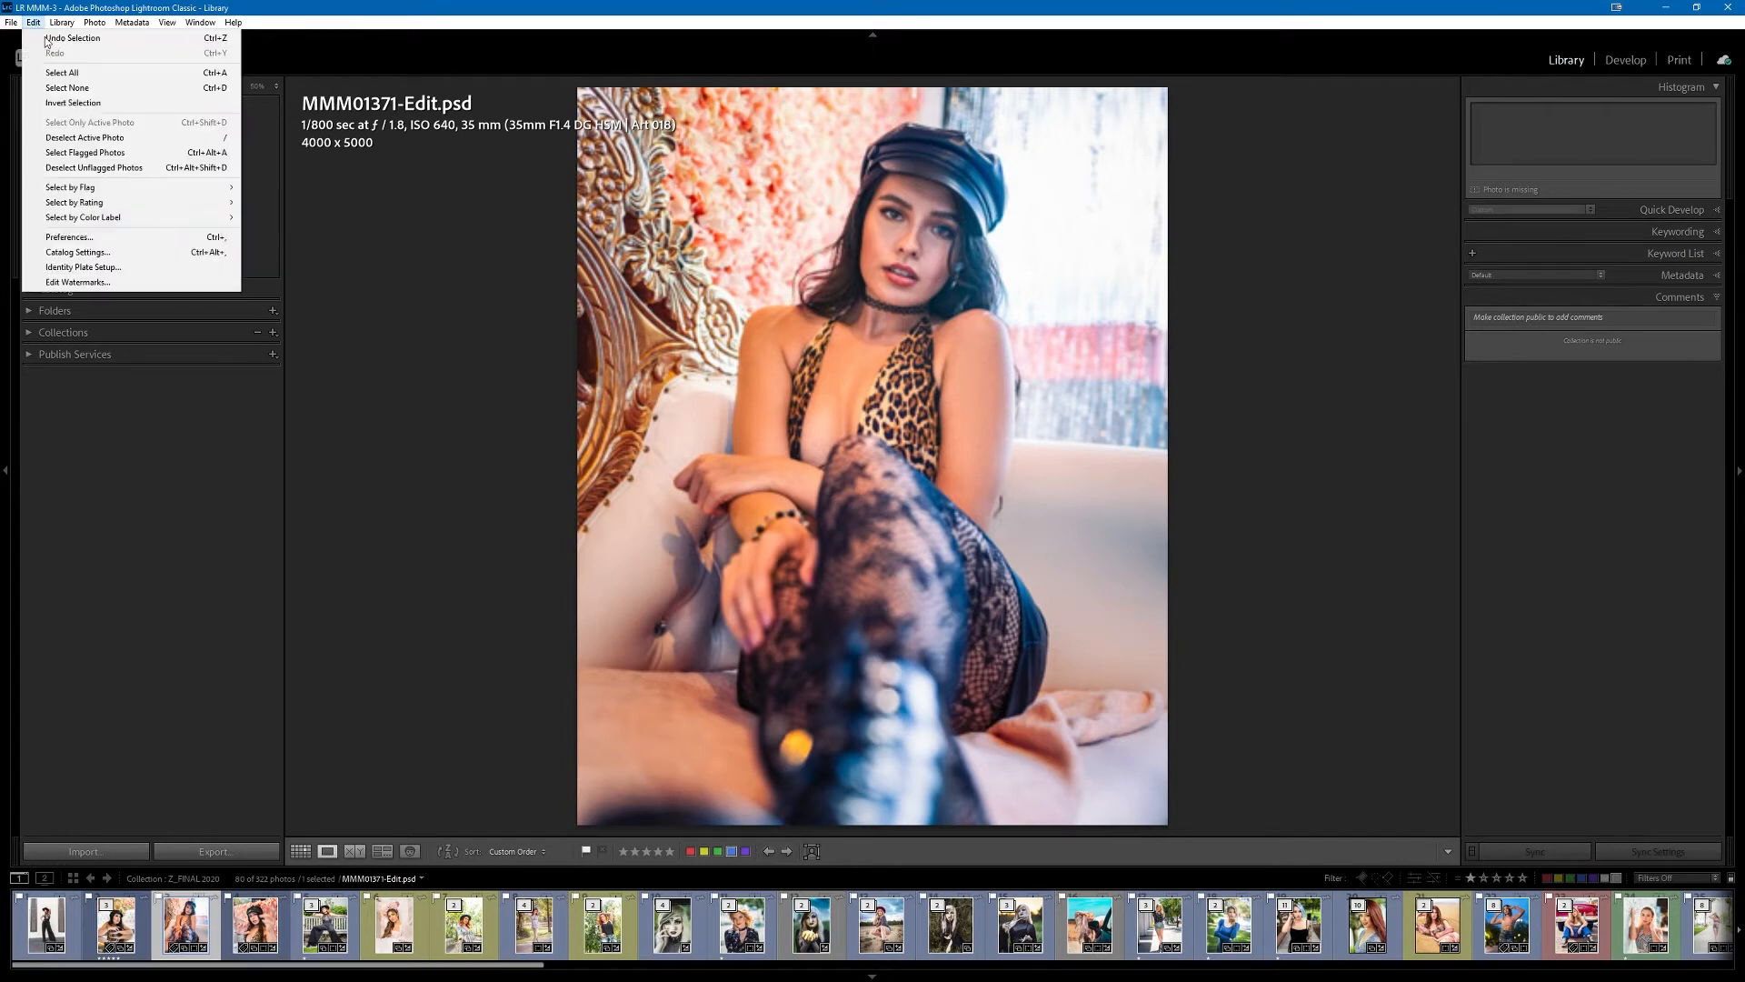
{"action": "left_click", "coordinate": [73, 240]}
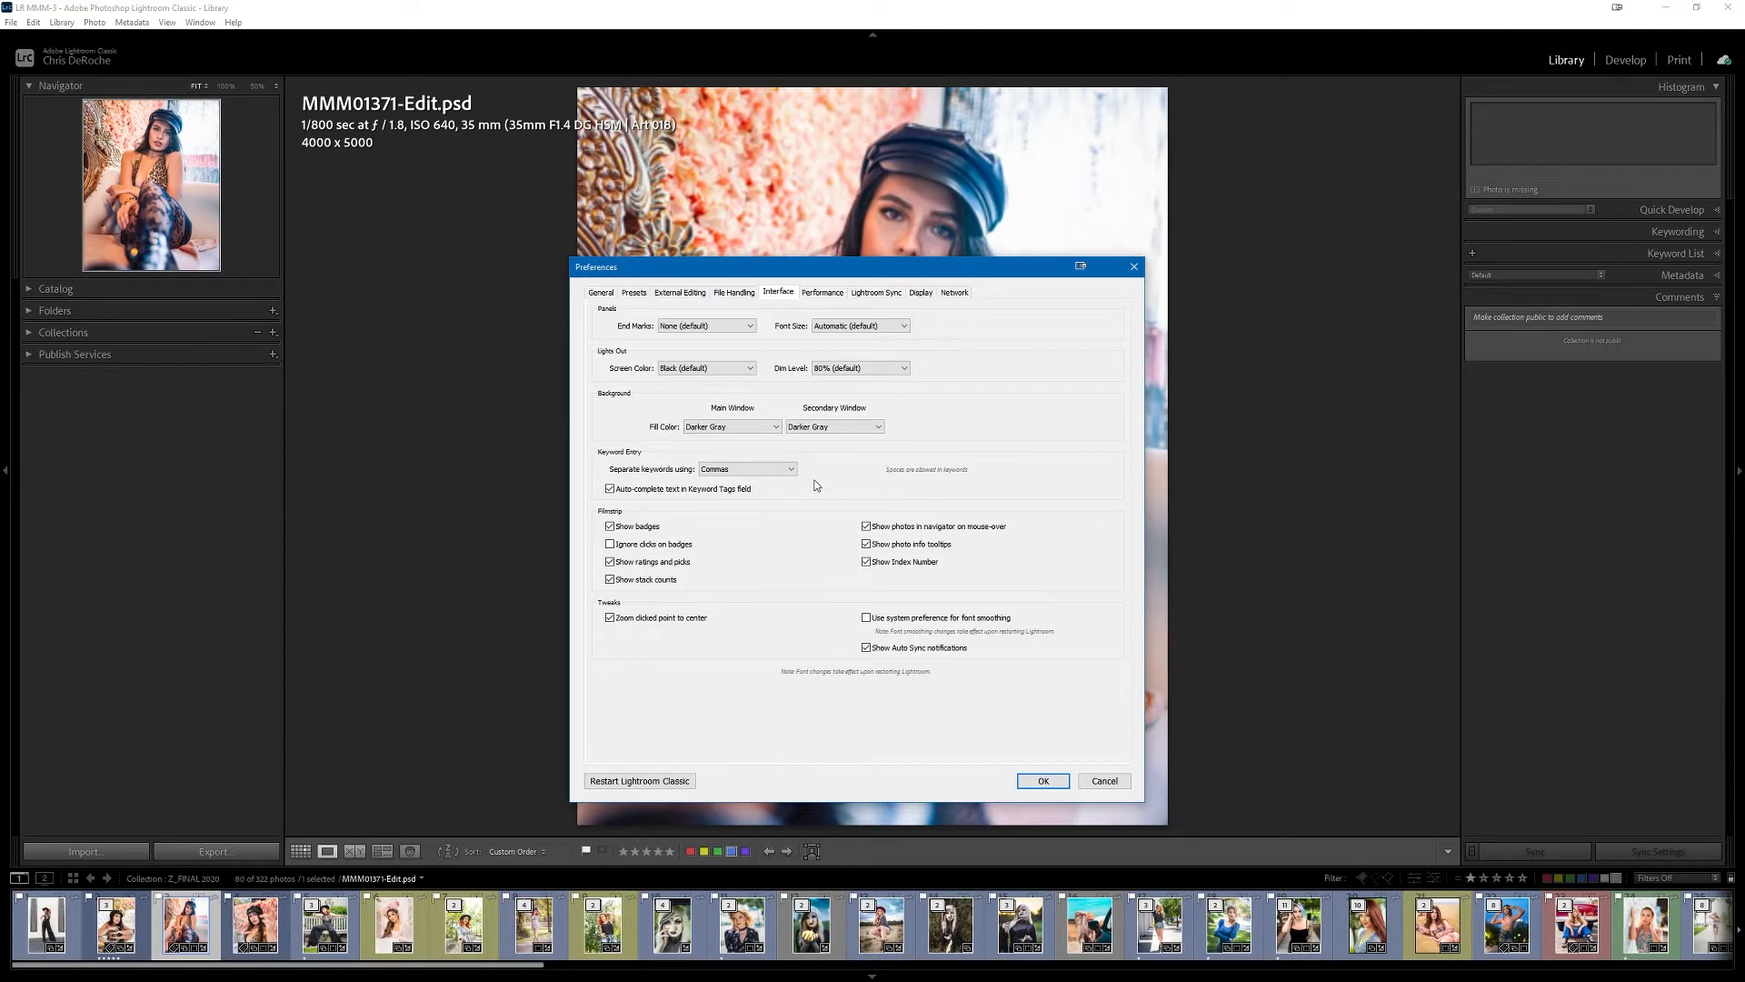
{"action": "left_click", "coordinate": [774, 469]}
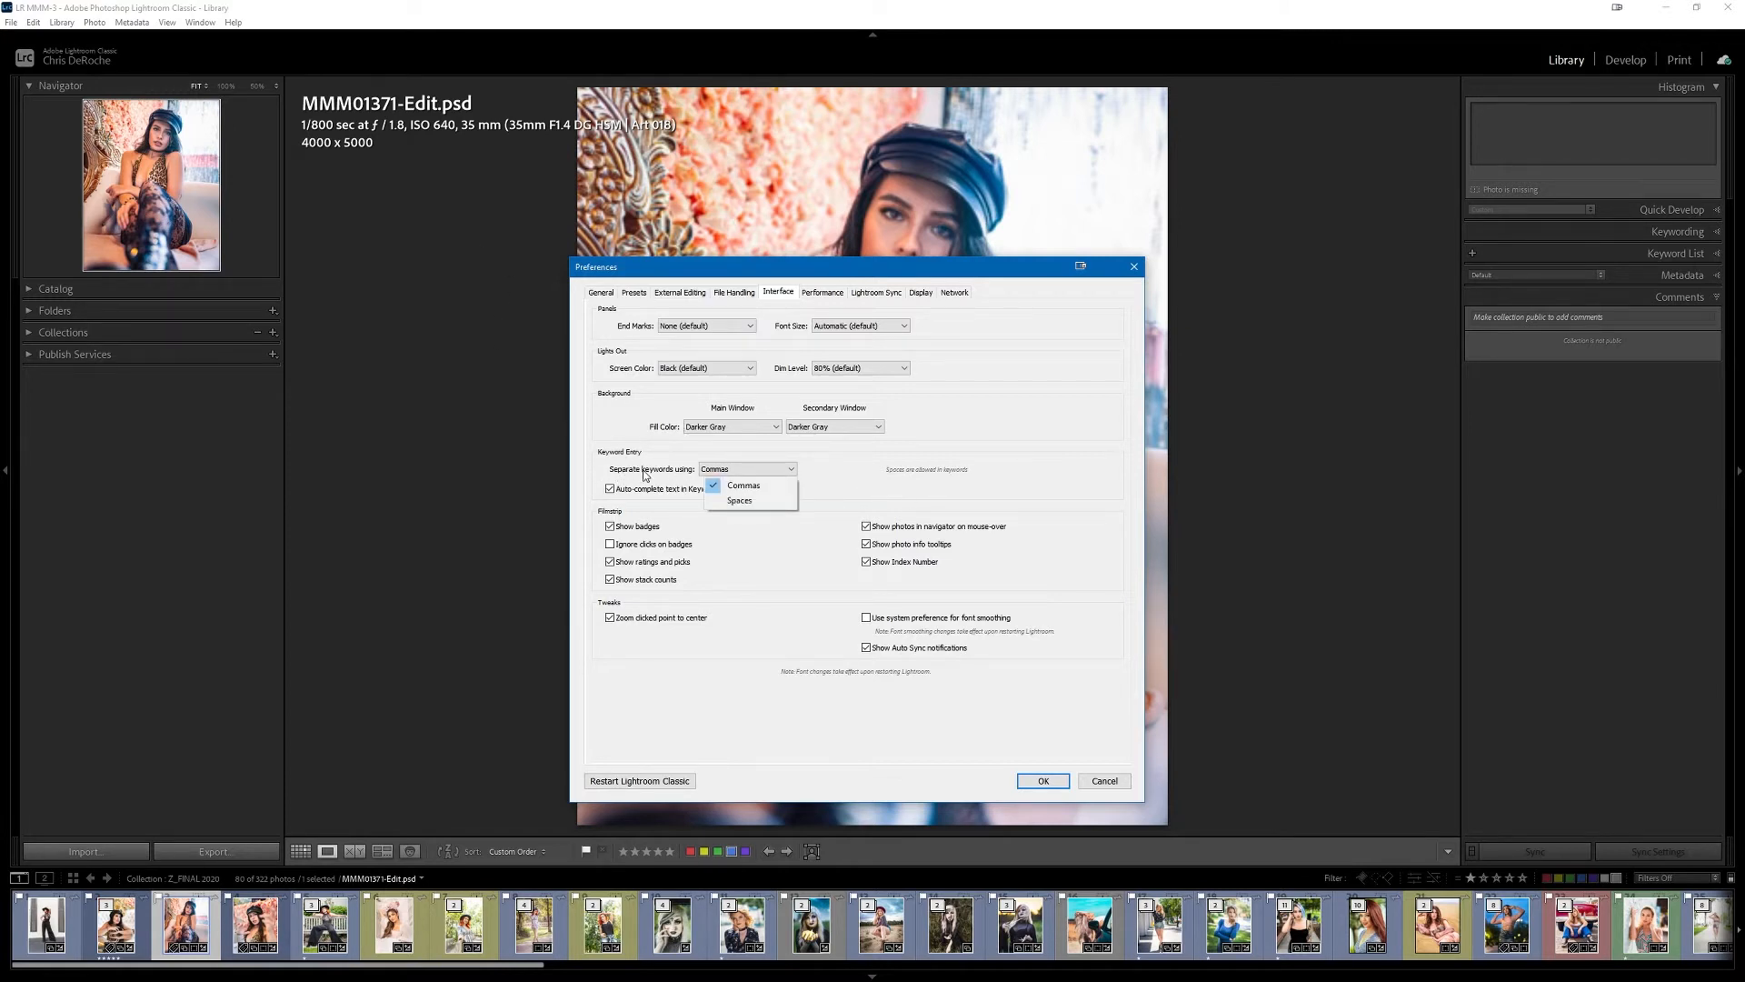
{"action": "left_click", "coordinate": [744, 501]}
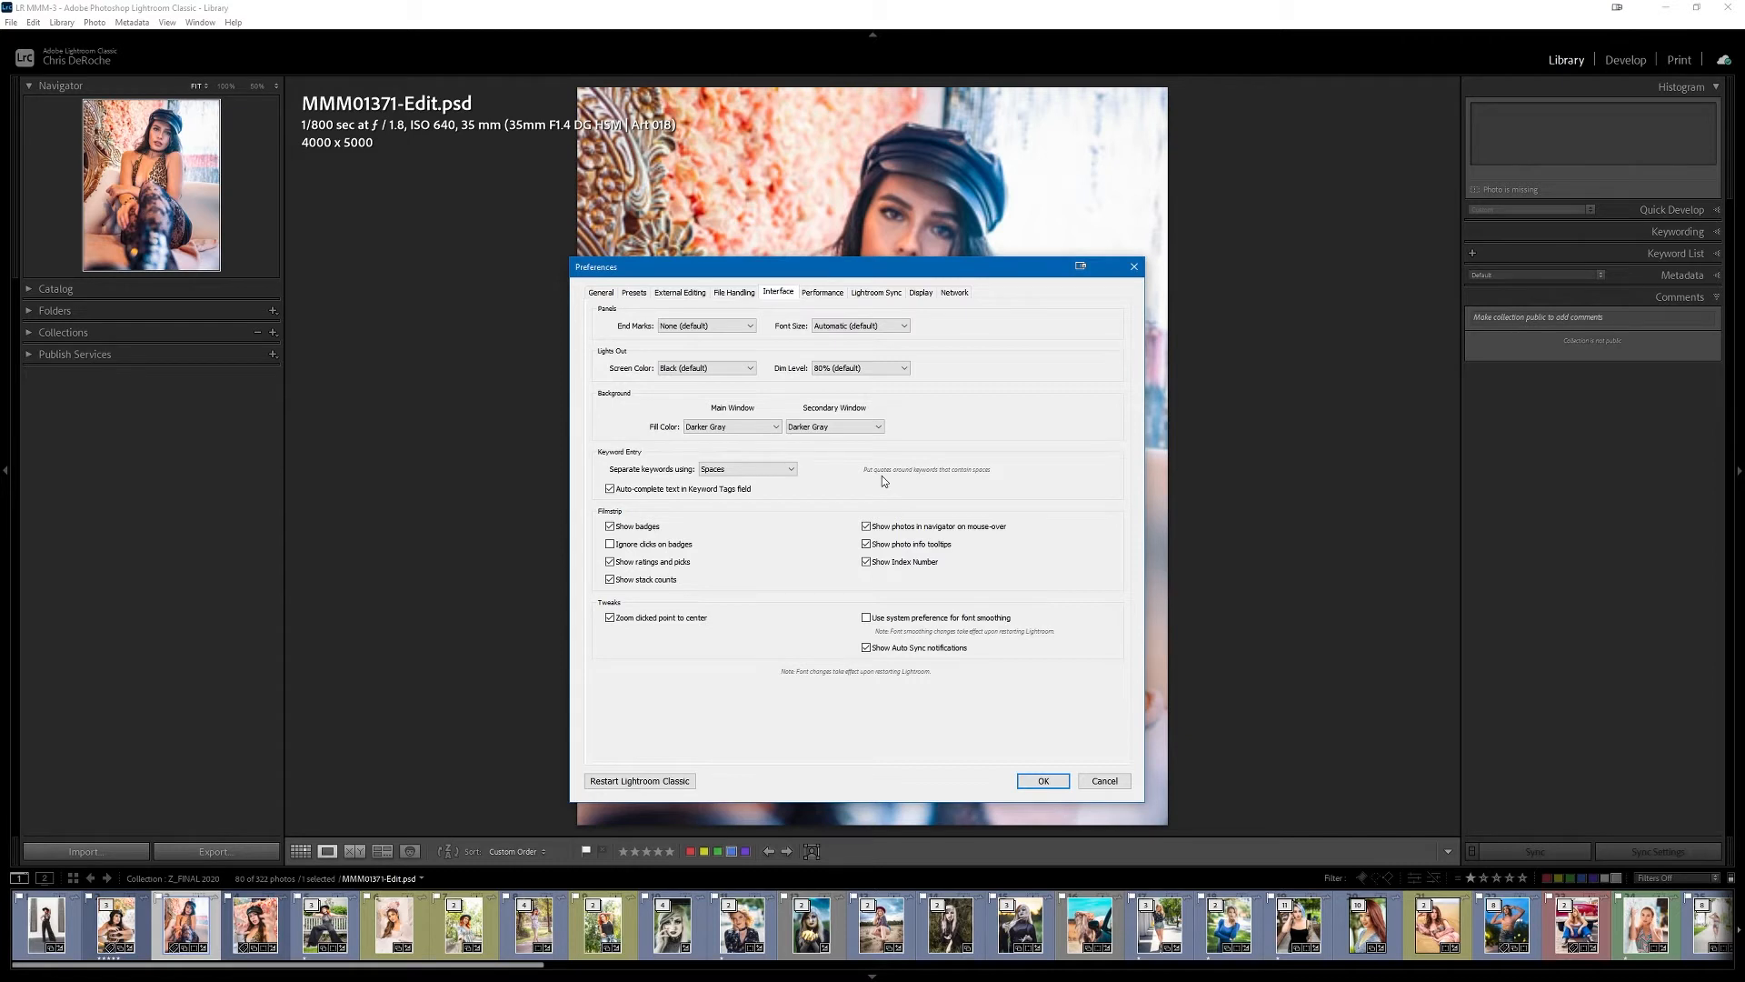
{"action": "left_click", "coordinate": [772, 469]}
{"action": "left_click", "coordinate": [772, 491]}
{"action": "mouse_move", "coordinate": [649, 495]}
{"action": "left_click", "coordinate": [1126, 784]}
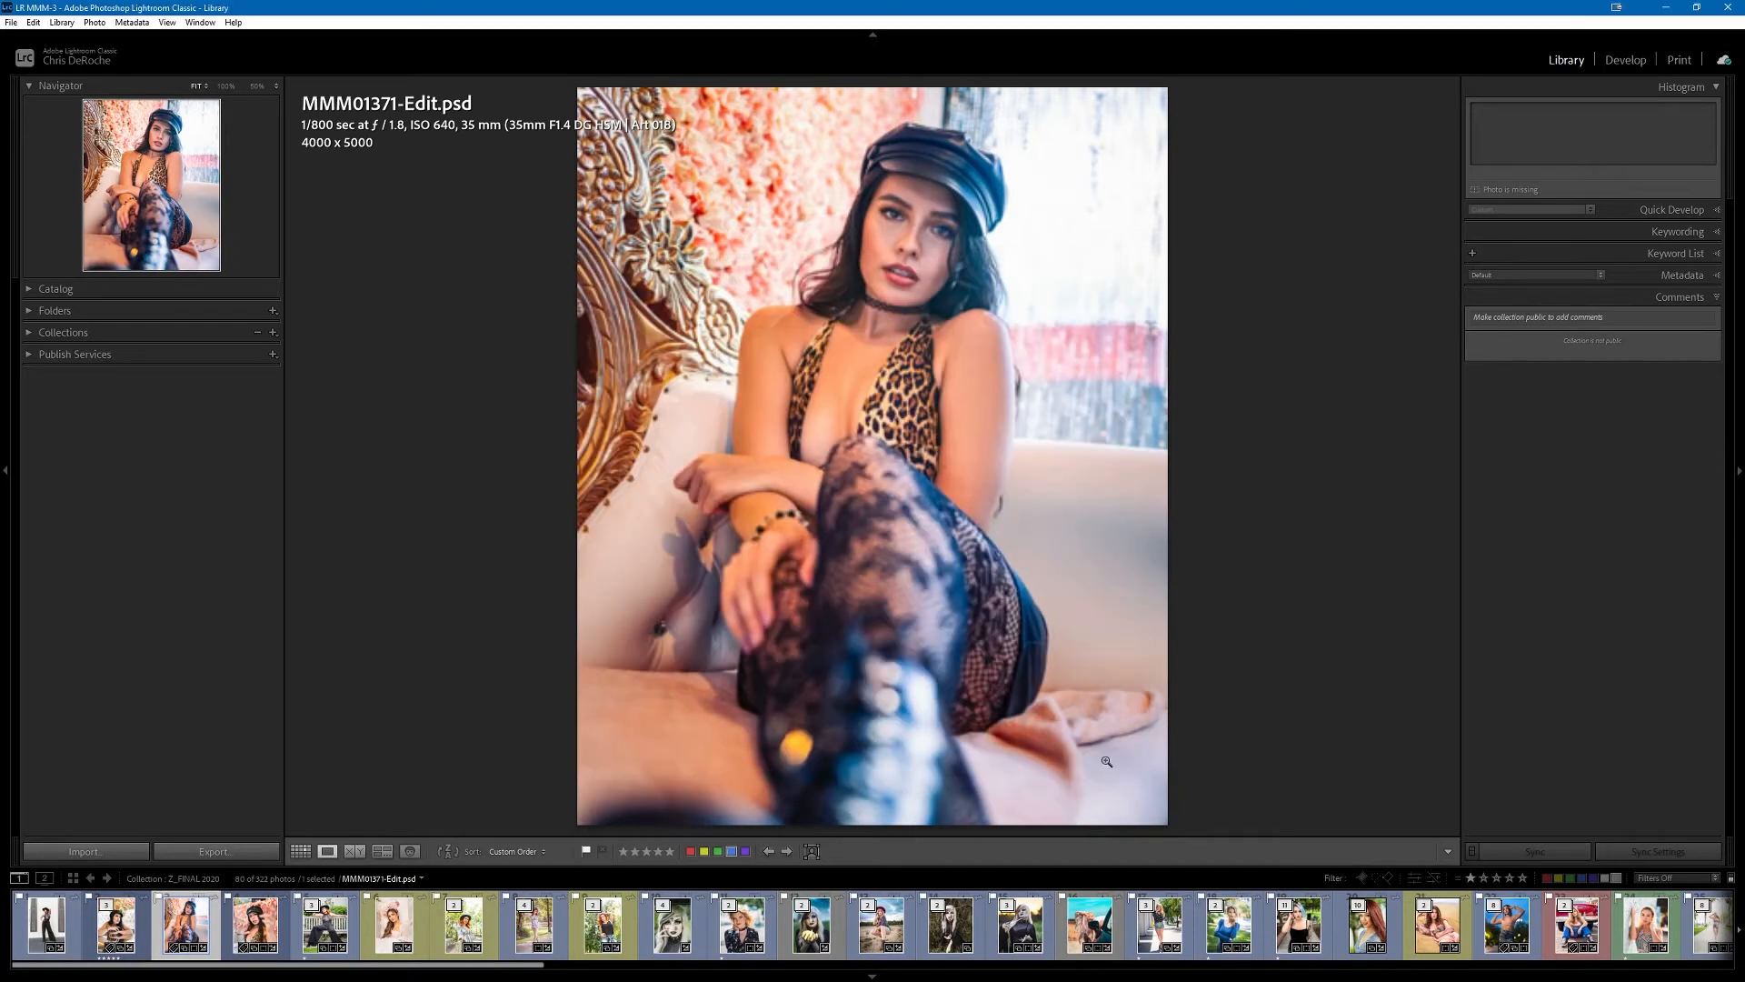
- Return to the grid and reopen MMM01371-Edit.psd in loupe view
{"action": "key", "text": "g"}
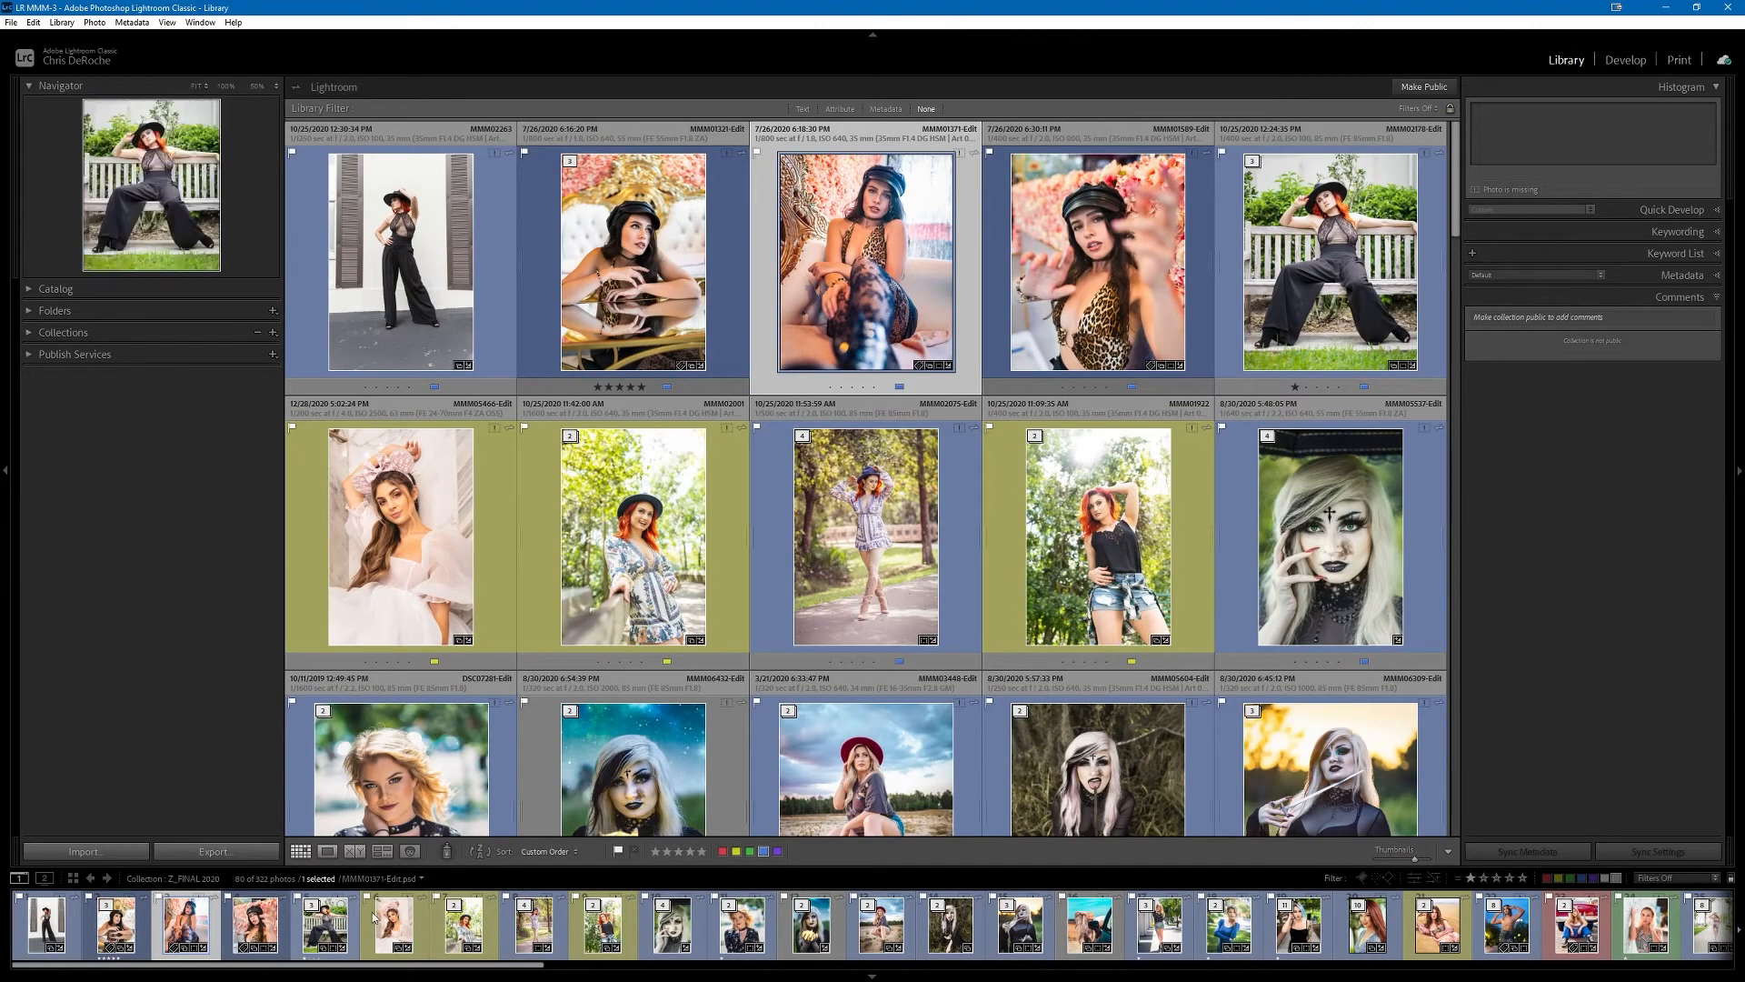
{"action": "double_click", "coordinate": [868, 228]}
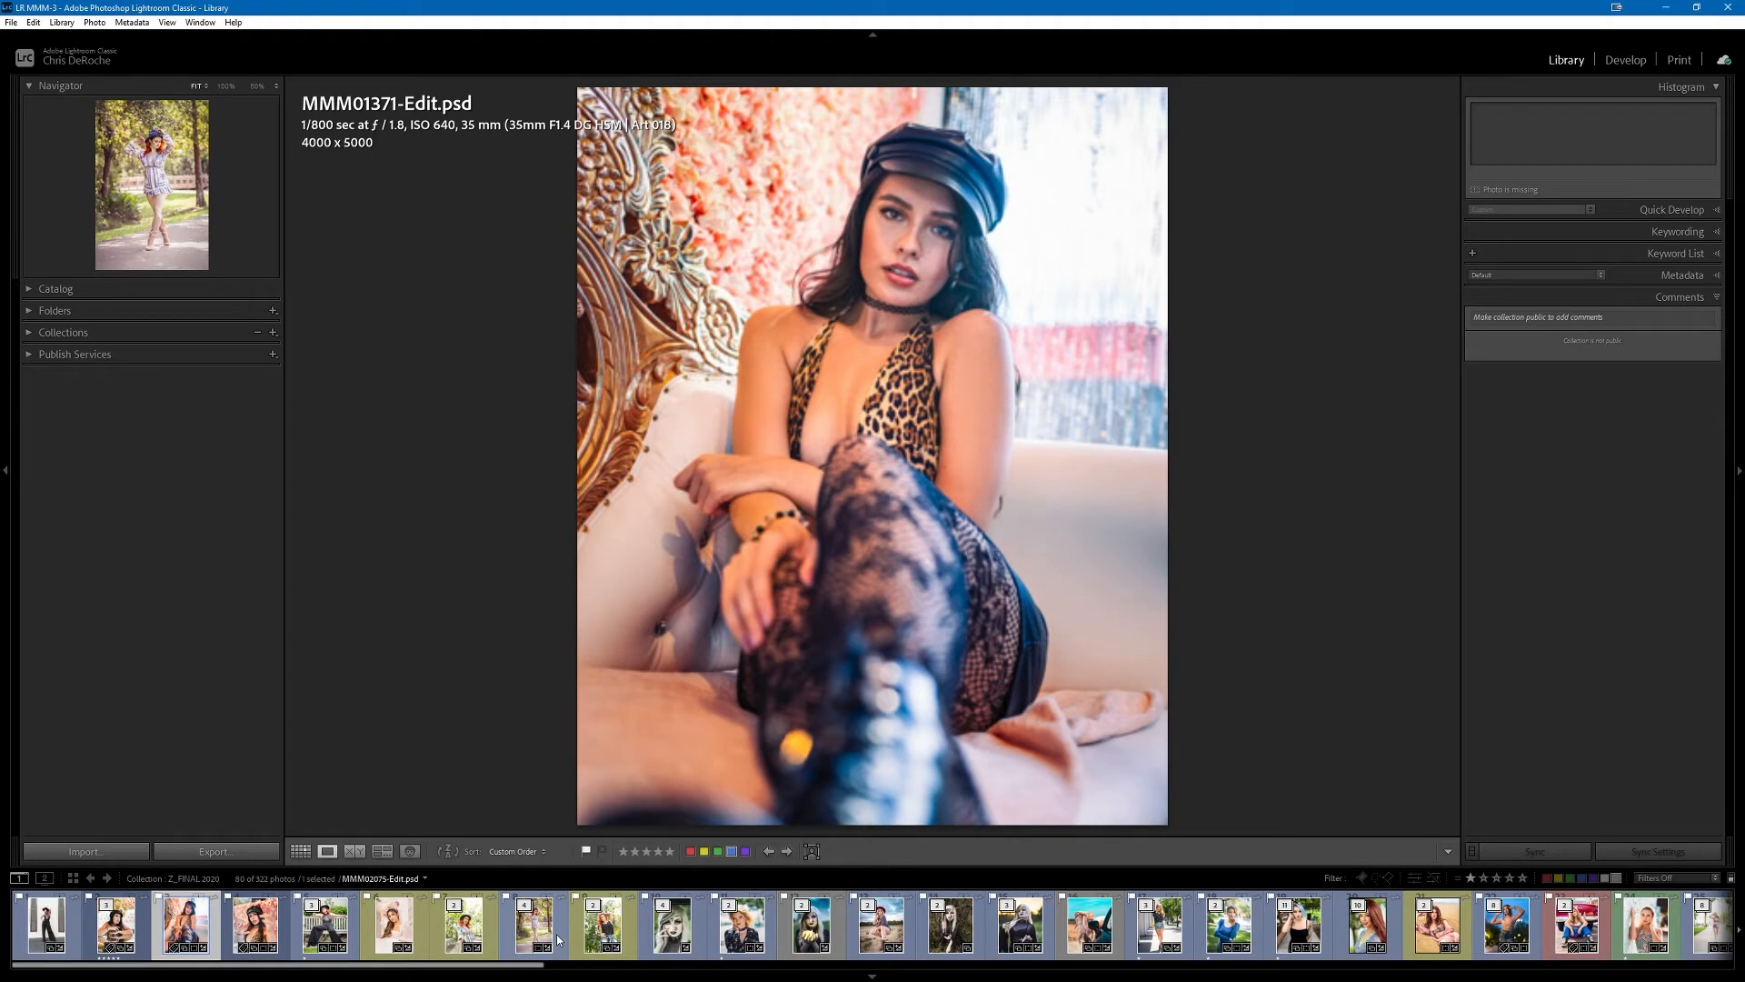
- Reopen the Interface preferences and turn the filmstrip badges off and back on to compare the thumbnails
{"action": "key", "text": "ctrl+comma"}
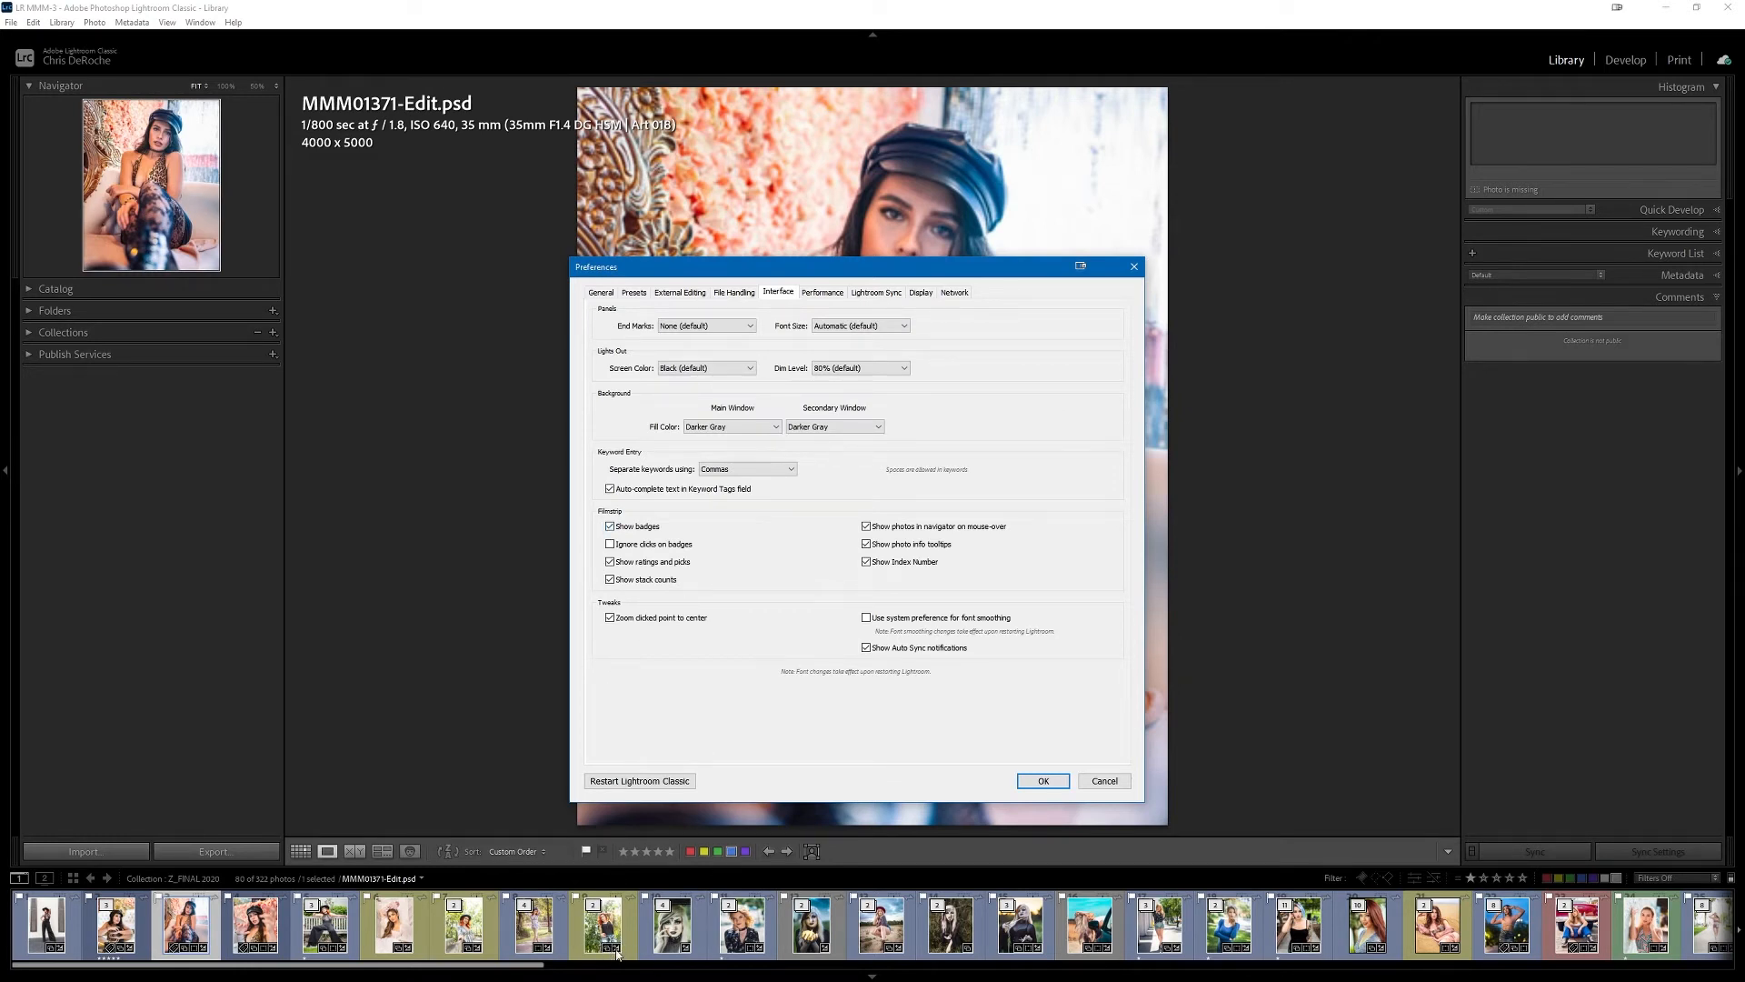
{"action": "left_click", "coordinate": [610, 527]}
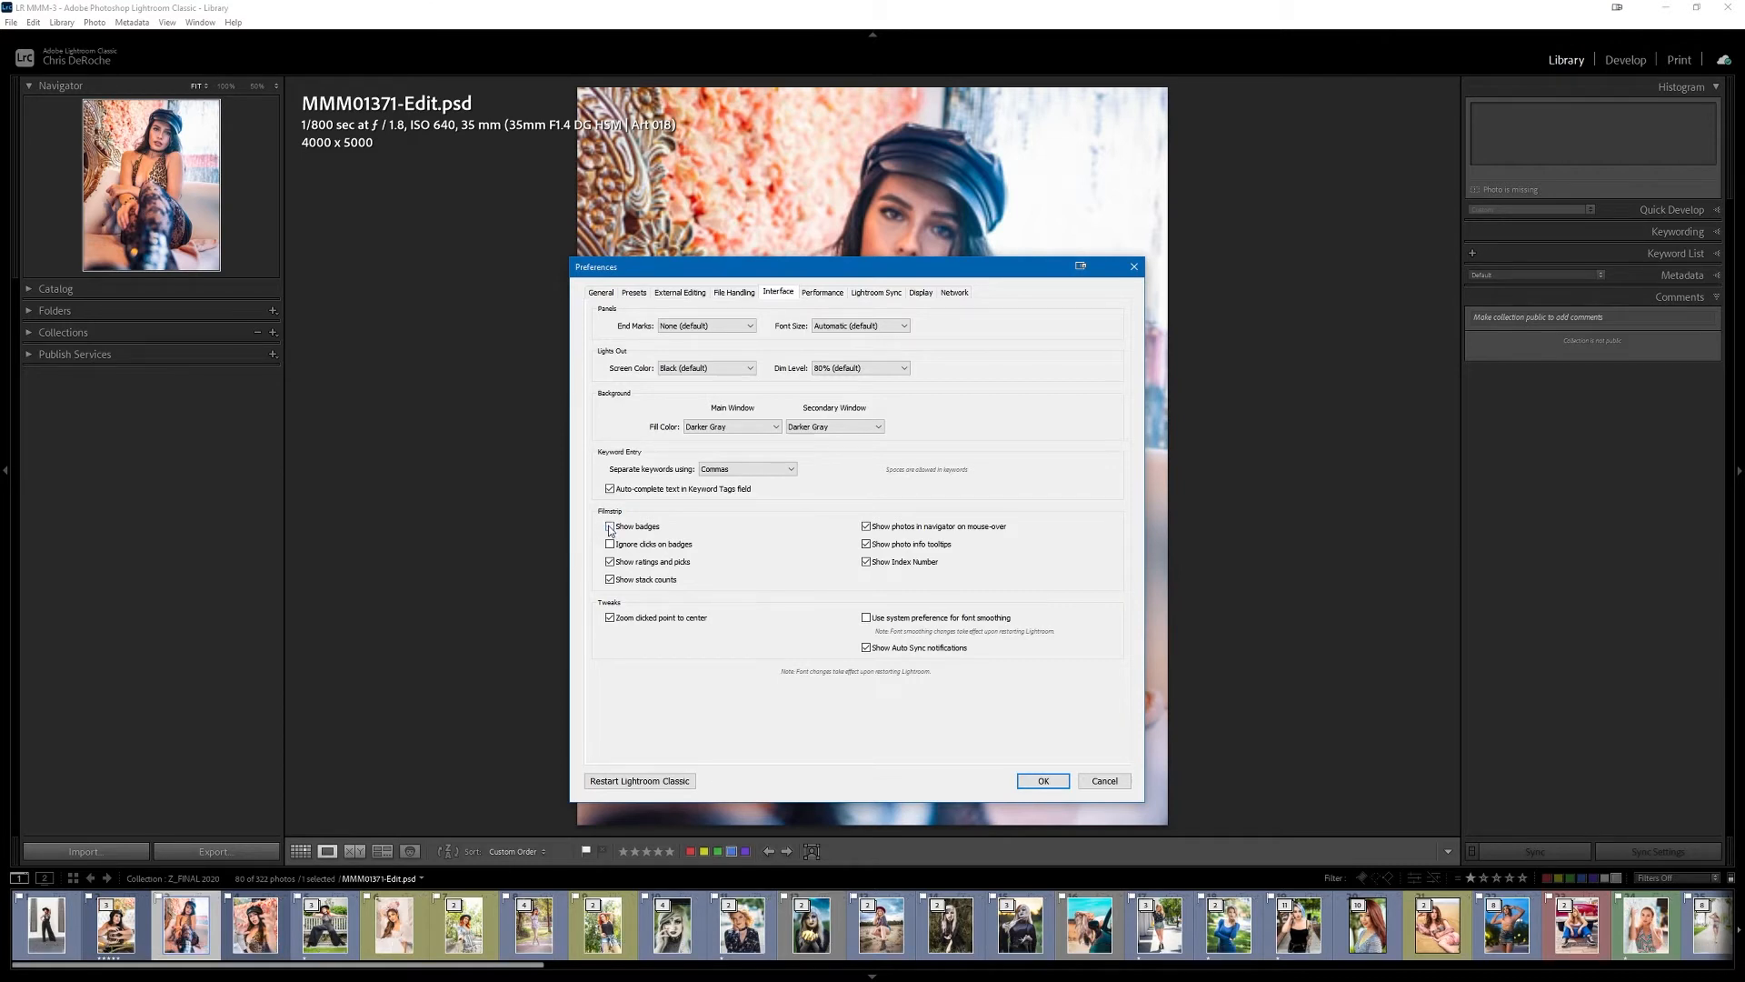
{"action": "left_click", "coordinate": [610, 527]}
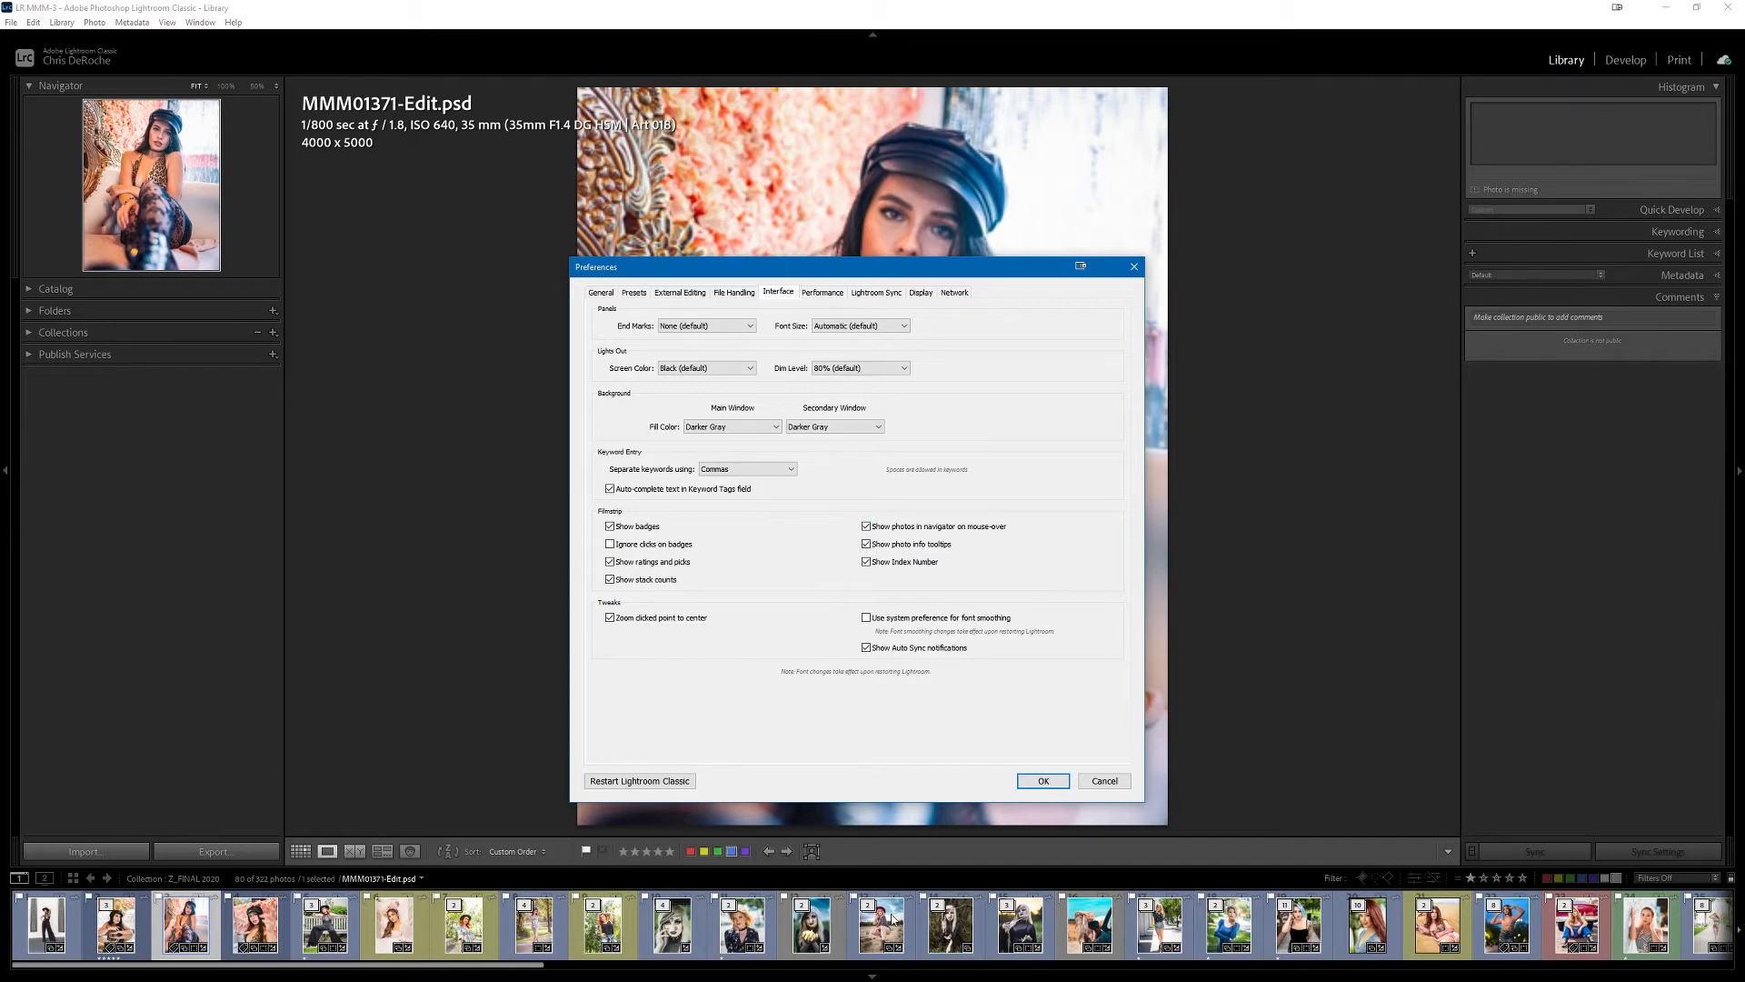
- Toggle the filmstrip's stack counts and its ratings and picks off and on, leaving both enabled
{"action": "left_click", "coordinate": [865, 562]}
{"action": "left_click", "coordinate": [610, 581]}
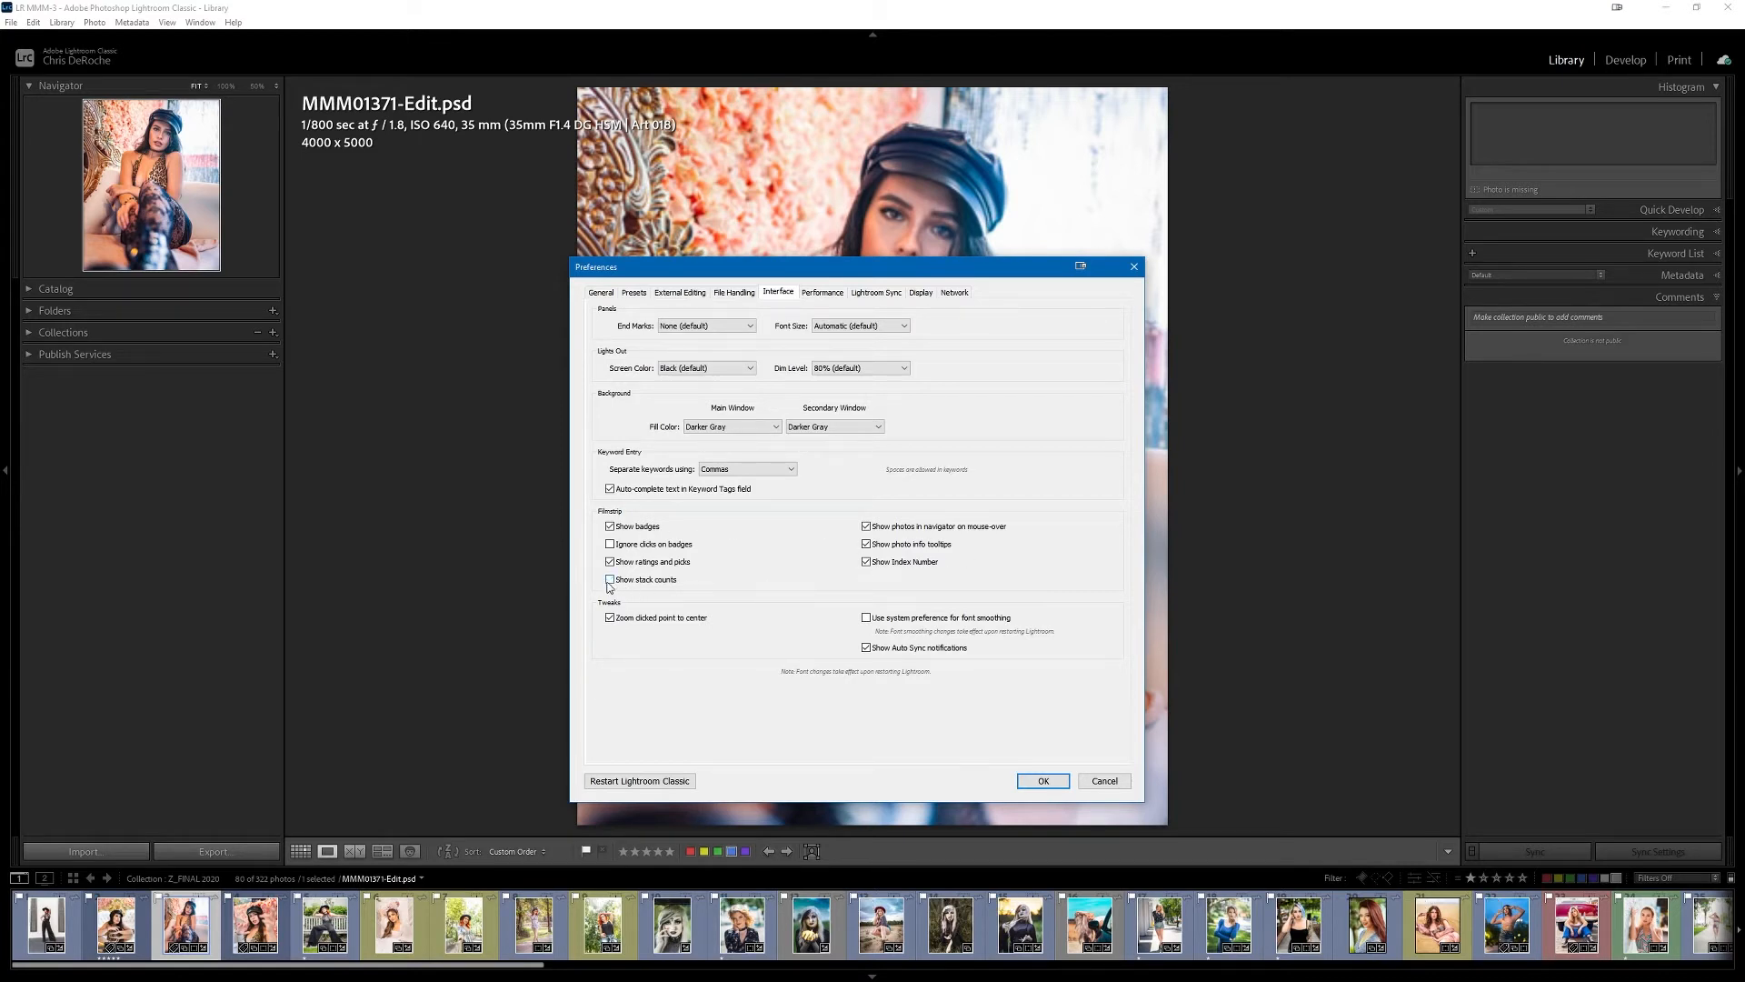
{"action": "left_click", "coordinate": [607, 583]}
{"action": "left_click", "coordinate": [608, 582]}
{"action": "left_click", "coordinate": [609, 582]}
{"action": "left_click", "coordinate": [611, 562]}
{"action": "left_click", "coordinate": [611, 562]}
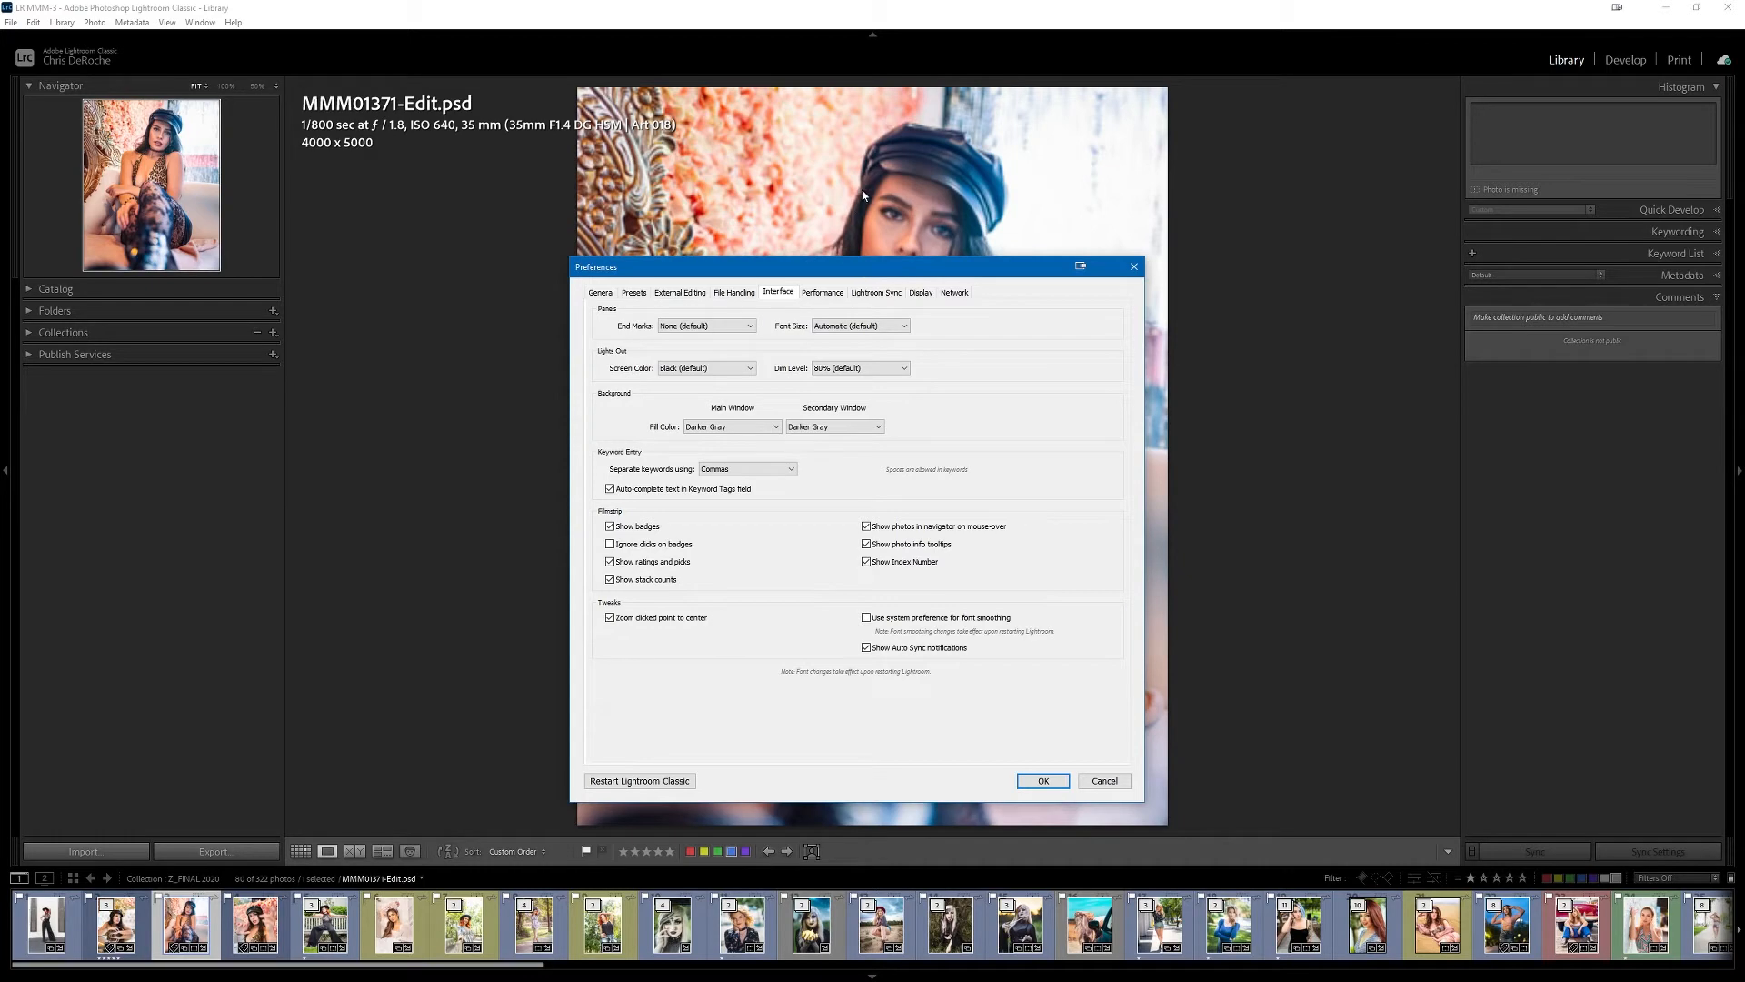
- Accept the preferences, then zoom in on the woman's face in the photo and back out
{"action": "left_click", "coordinate": [1051, 780]}
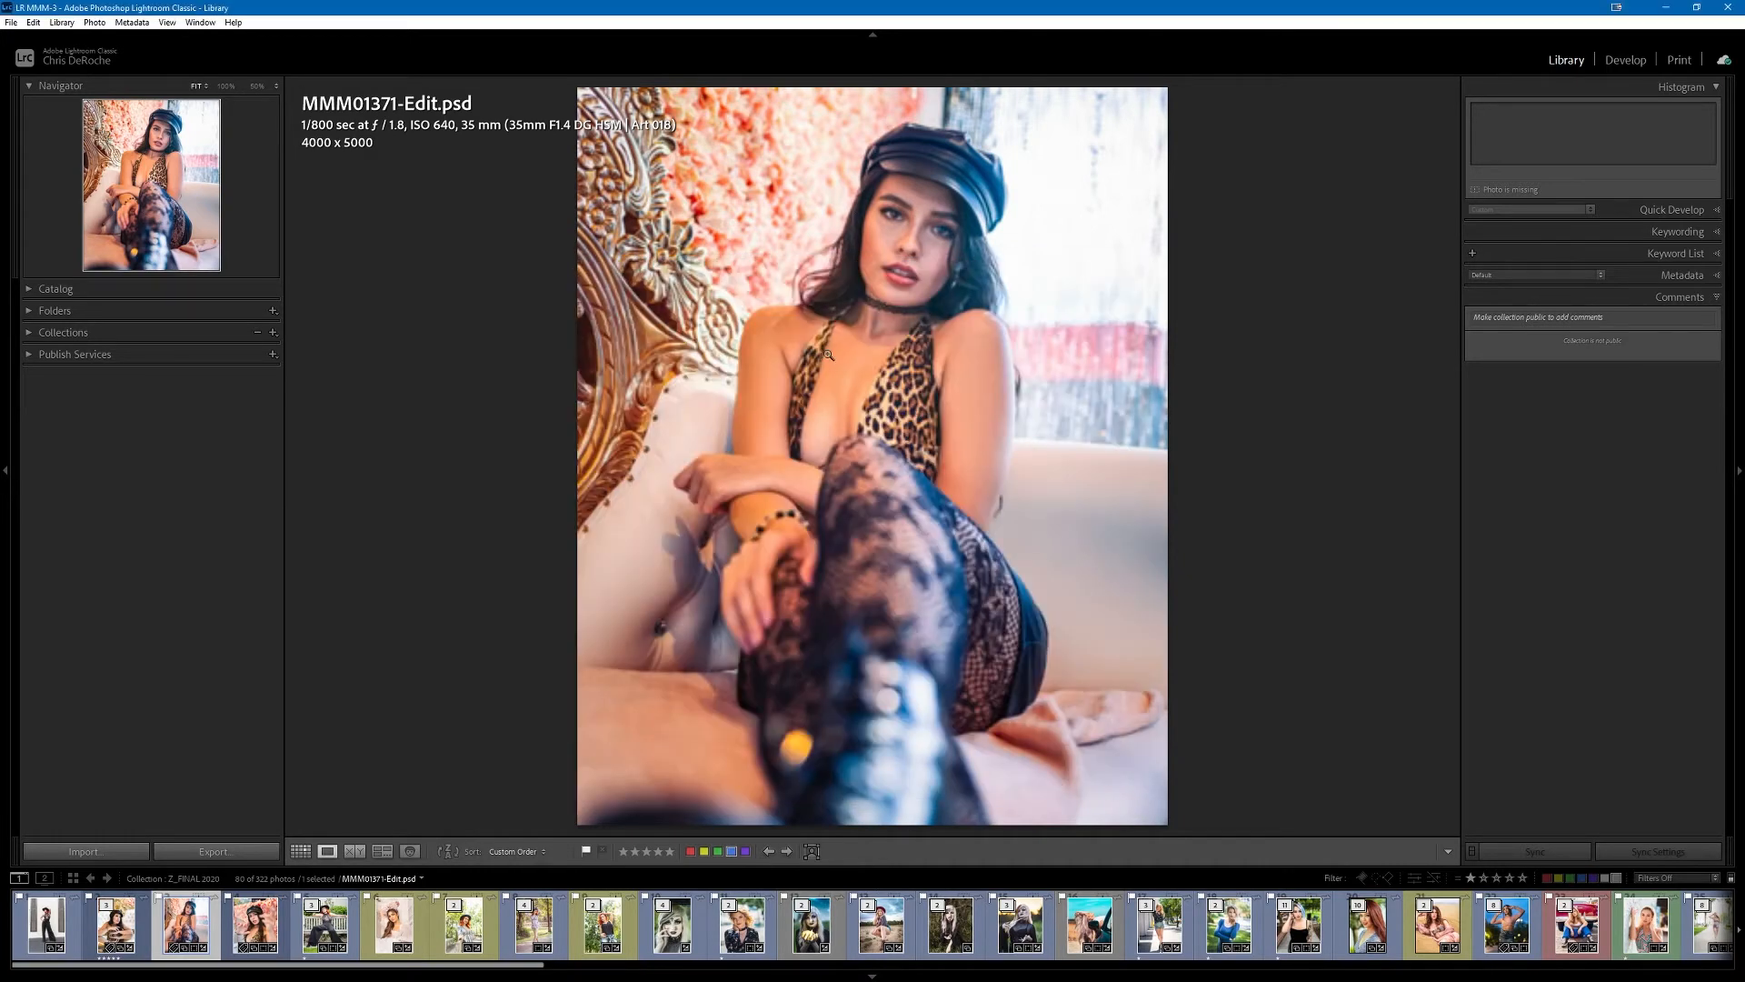
{"action": "left_click", "coordinate": [917, 259]}
{"action": "left_click", "coordinate": [888, 442]}
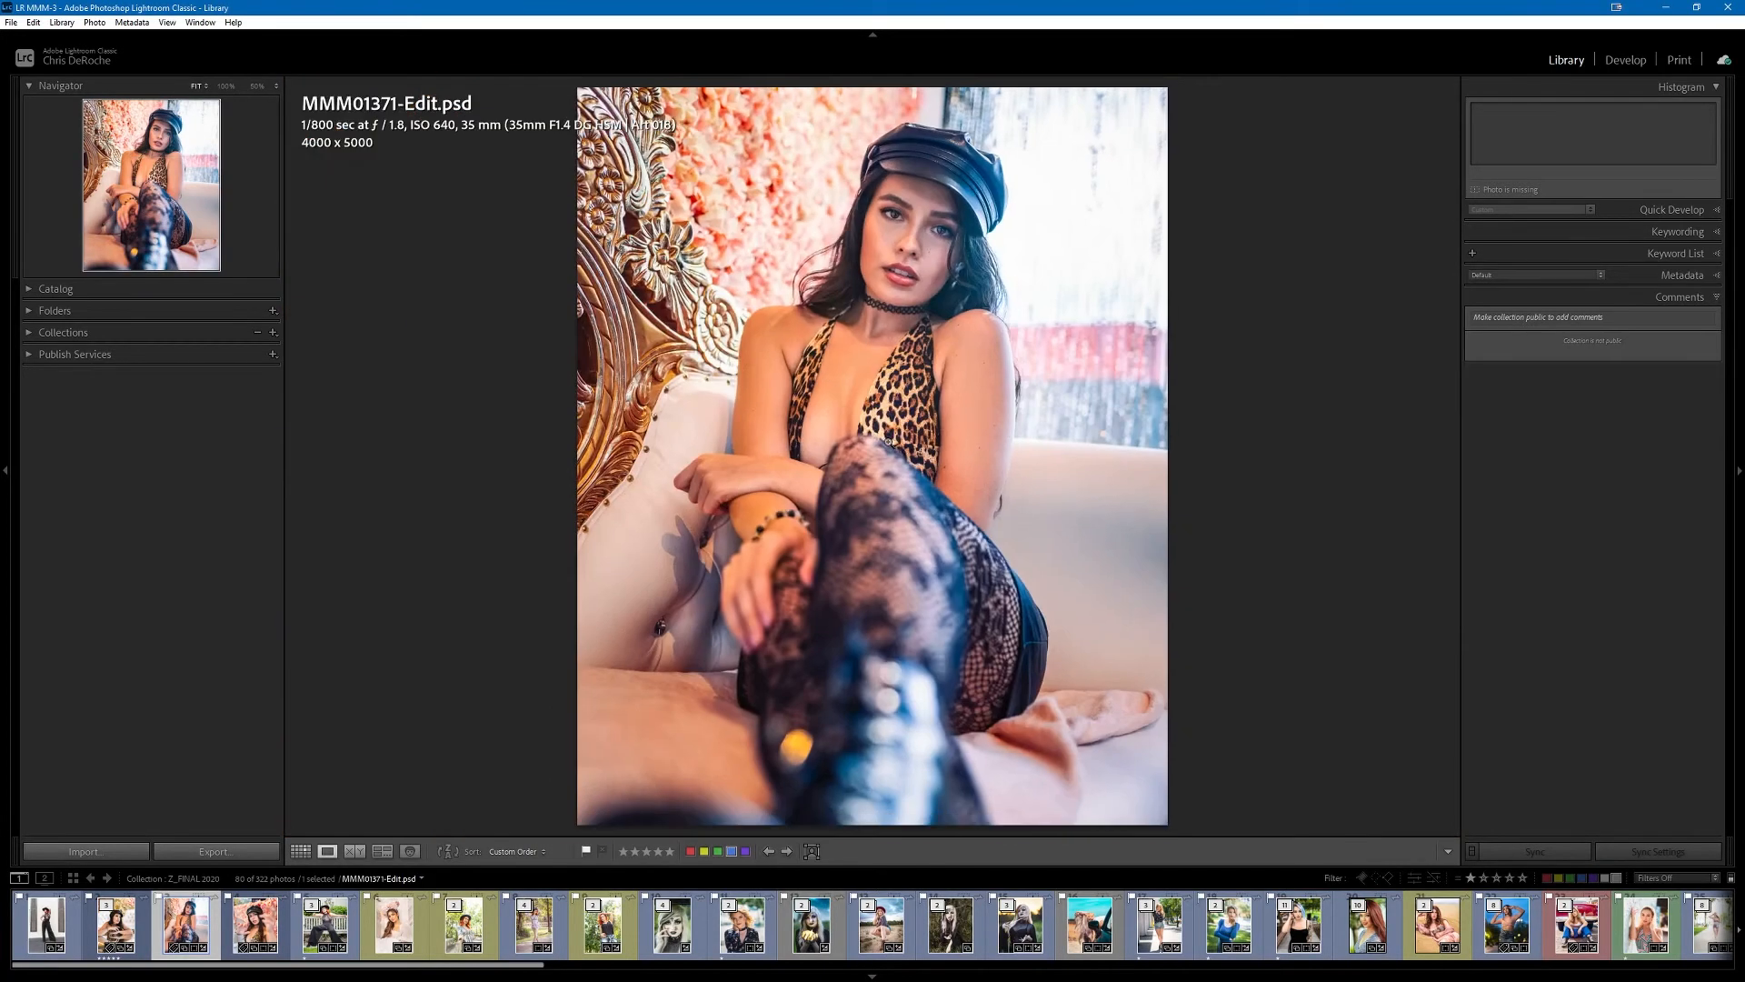
- Zoom in and out on the carved flower, then disable Zoom clicked point to center and accept the preferences
{"action": "left_click", "coordinate": [656, 248]}
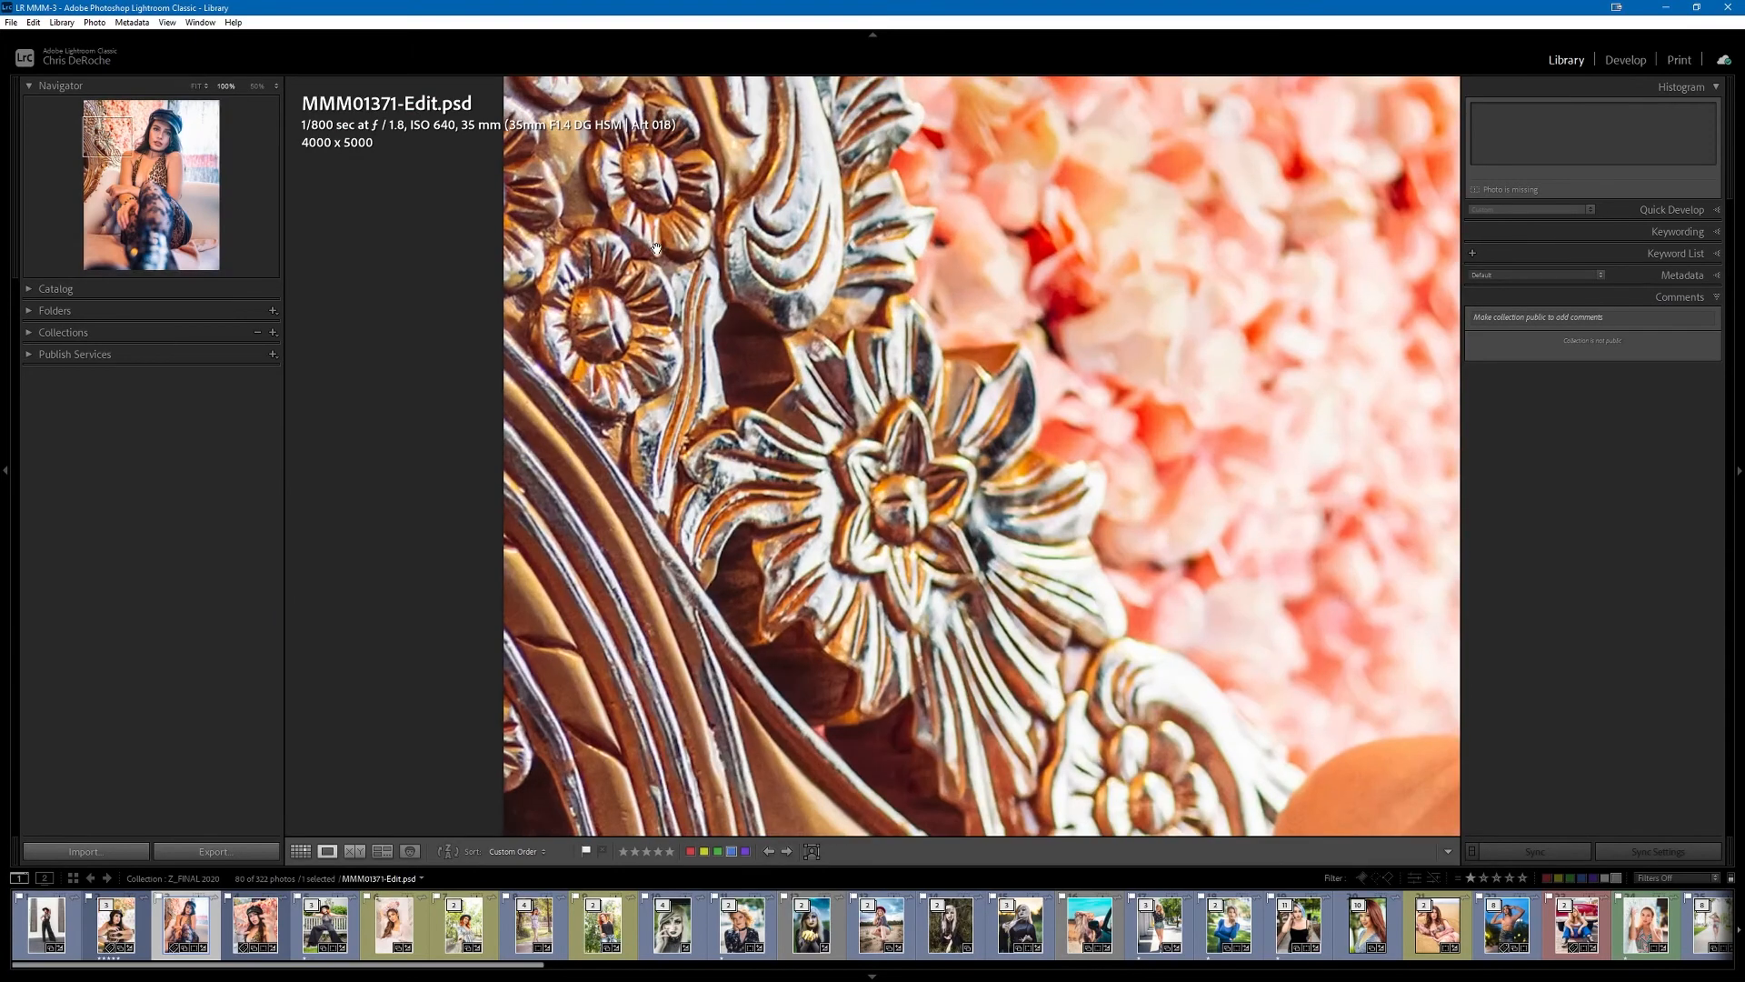
{"action": "left_click", "coordinate": [905, 505]}
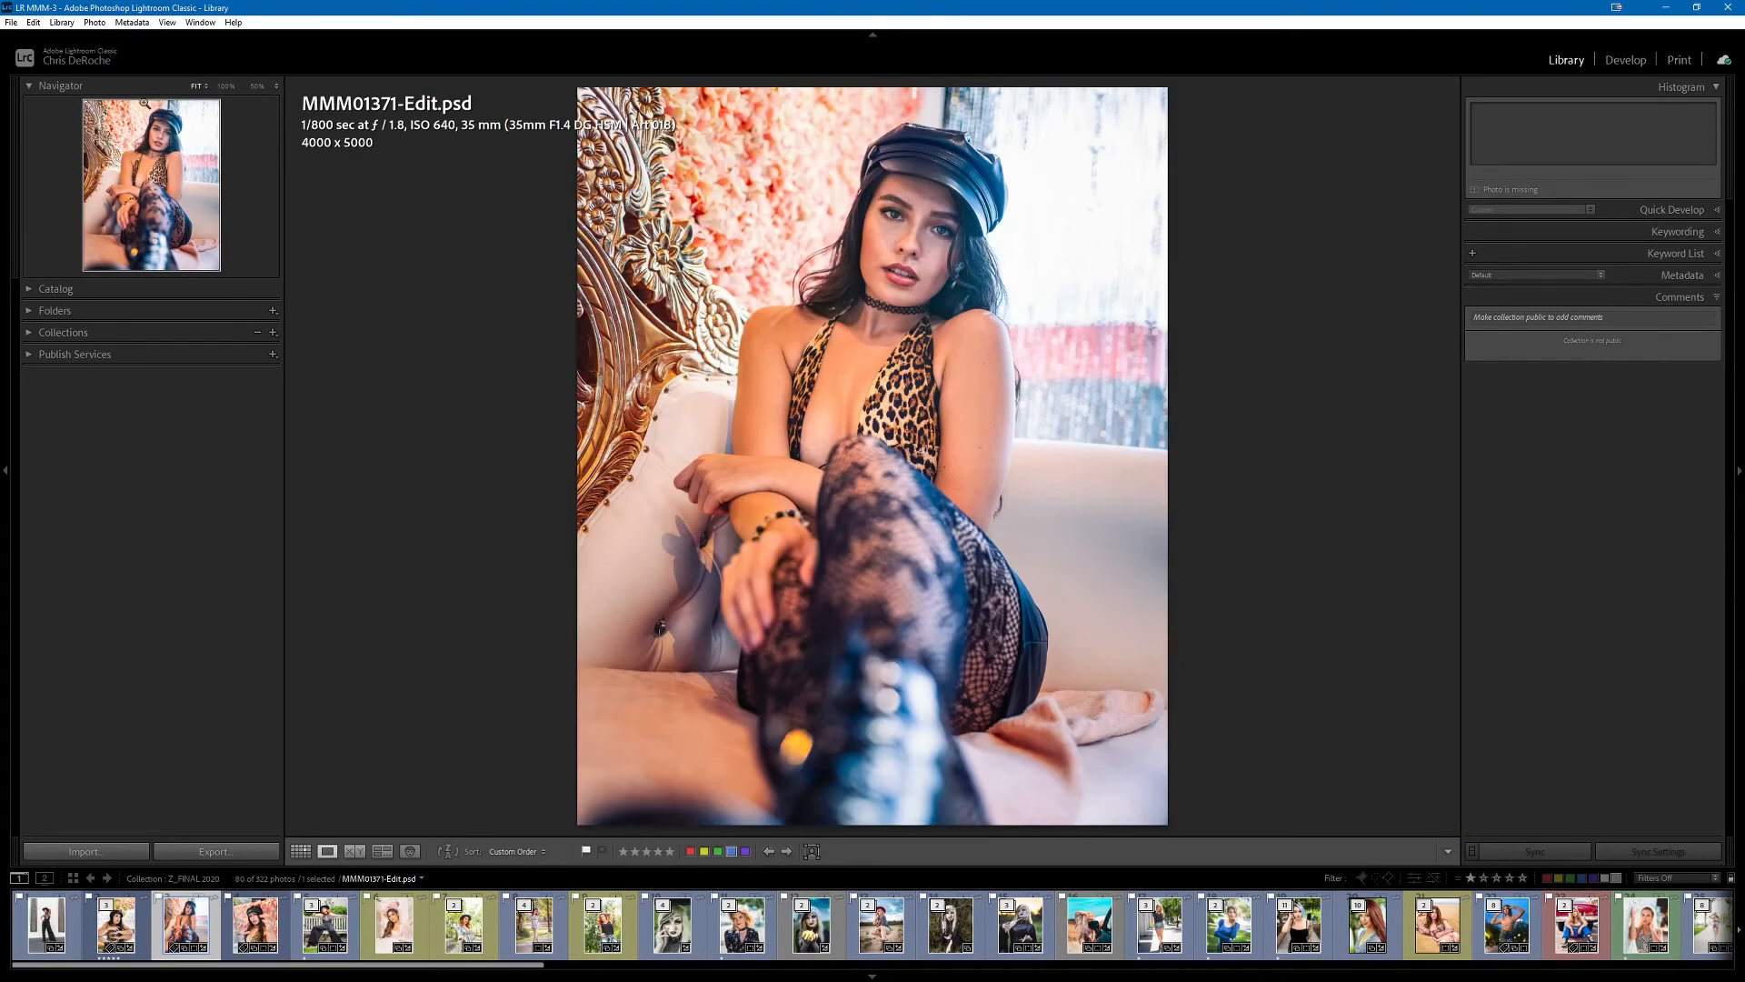
{"action": "key", "text": "alt+Tab"}
{"action": "key", "text": "ctrl+comma"}
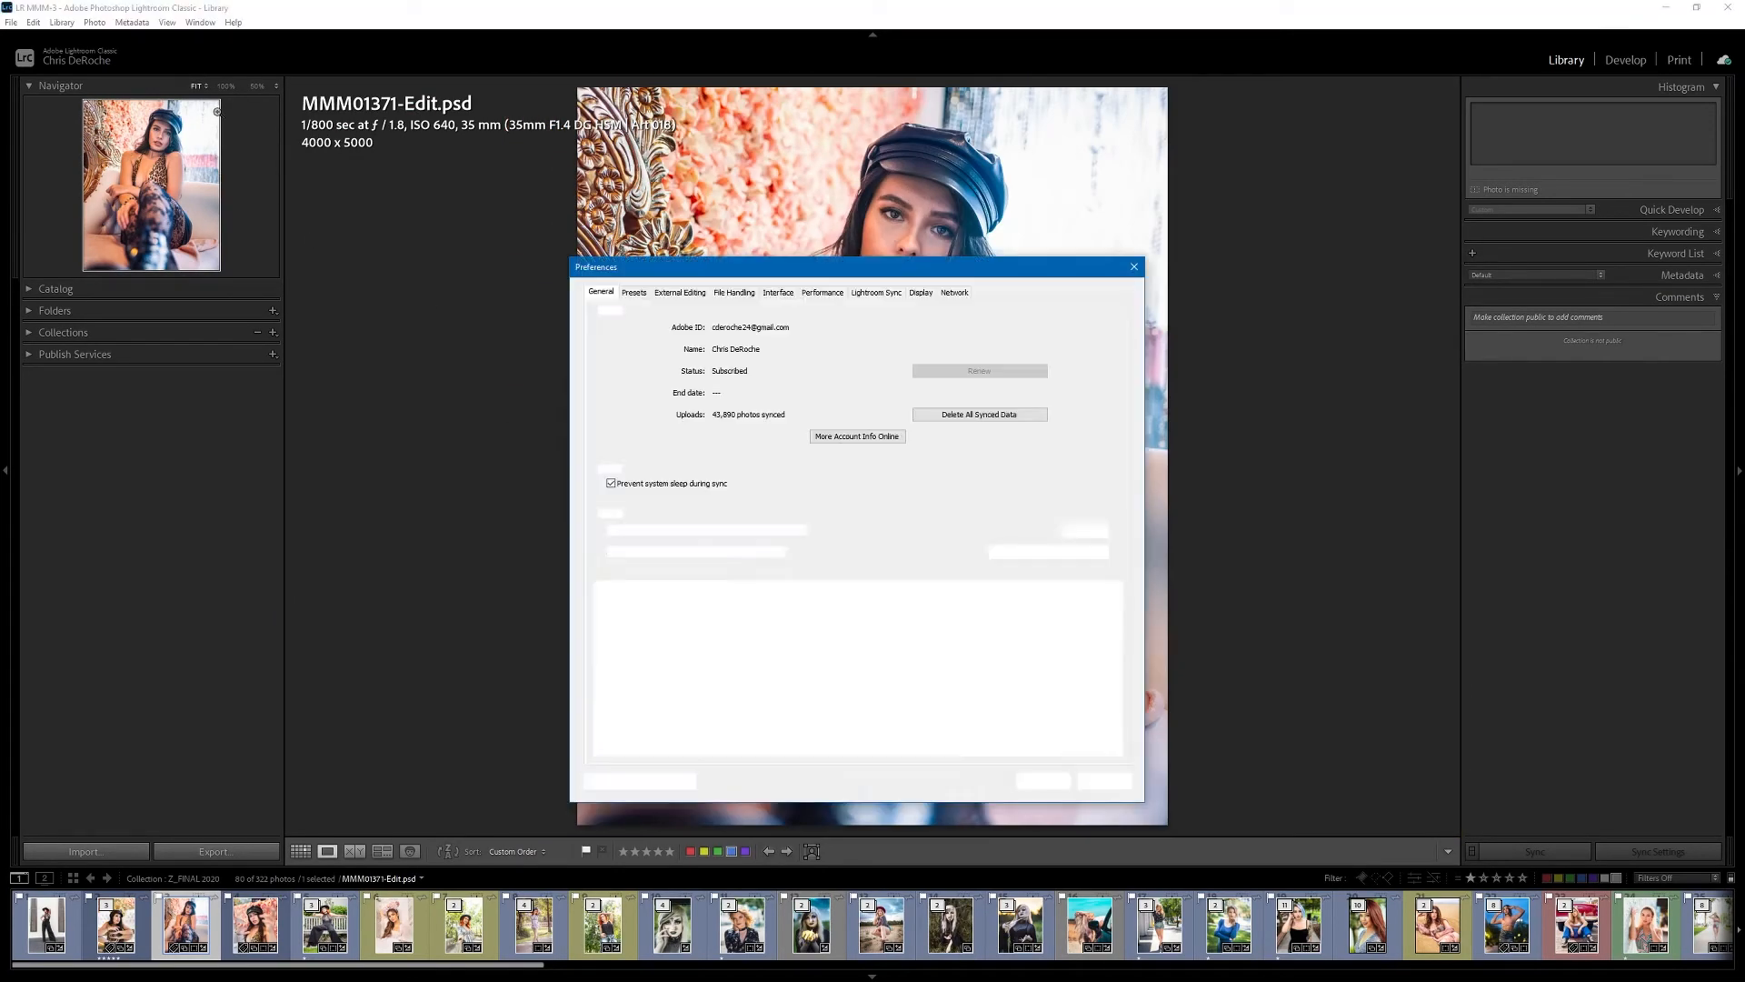
{"action": "left_click", "coordinate": [609, 618]}
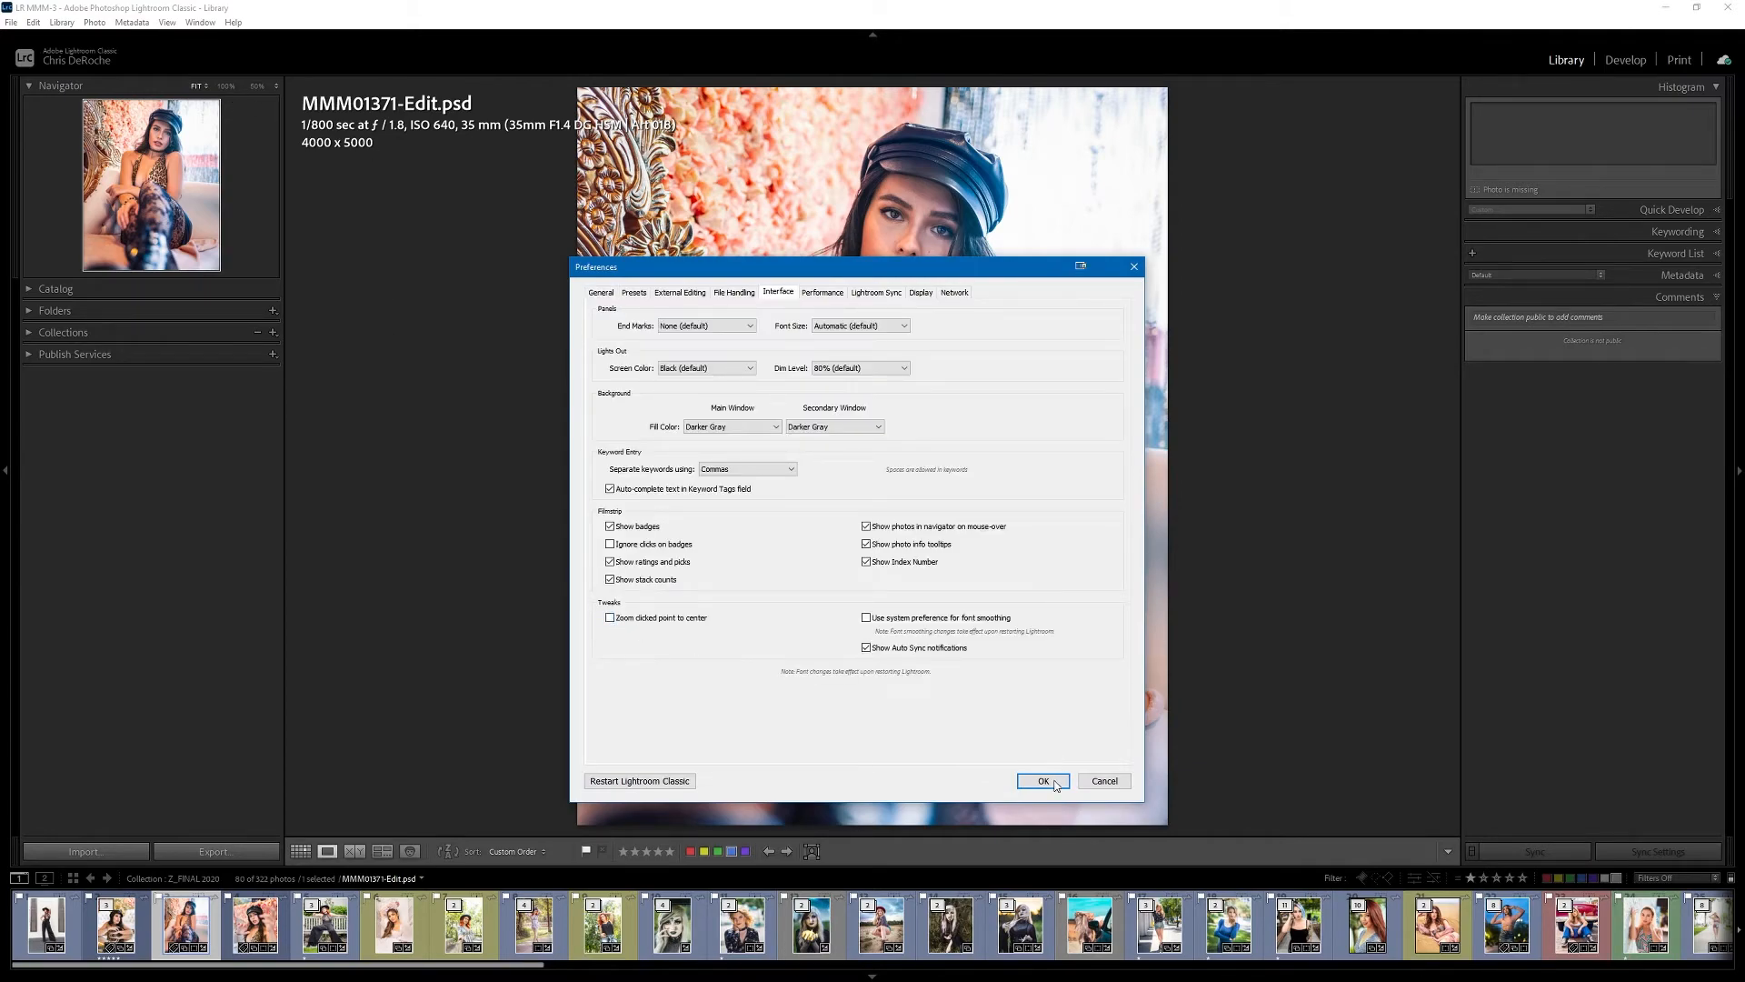
{"action": "key", "text": "Return"}
- Zoom in and out at several points around the gold carving to compare how the view is positioned
{"action": "left_click", "coordinate": [660, 153]}
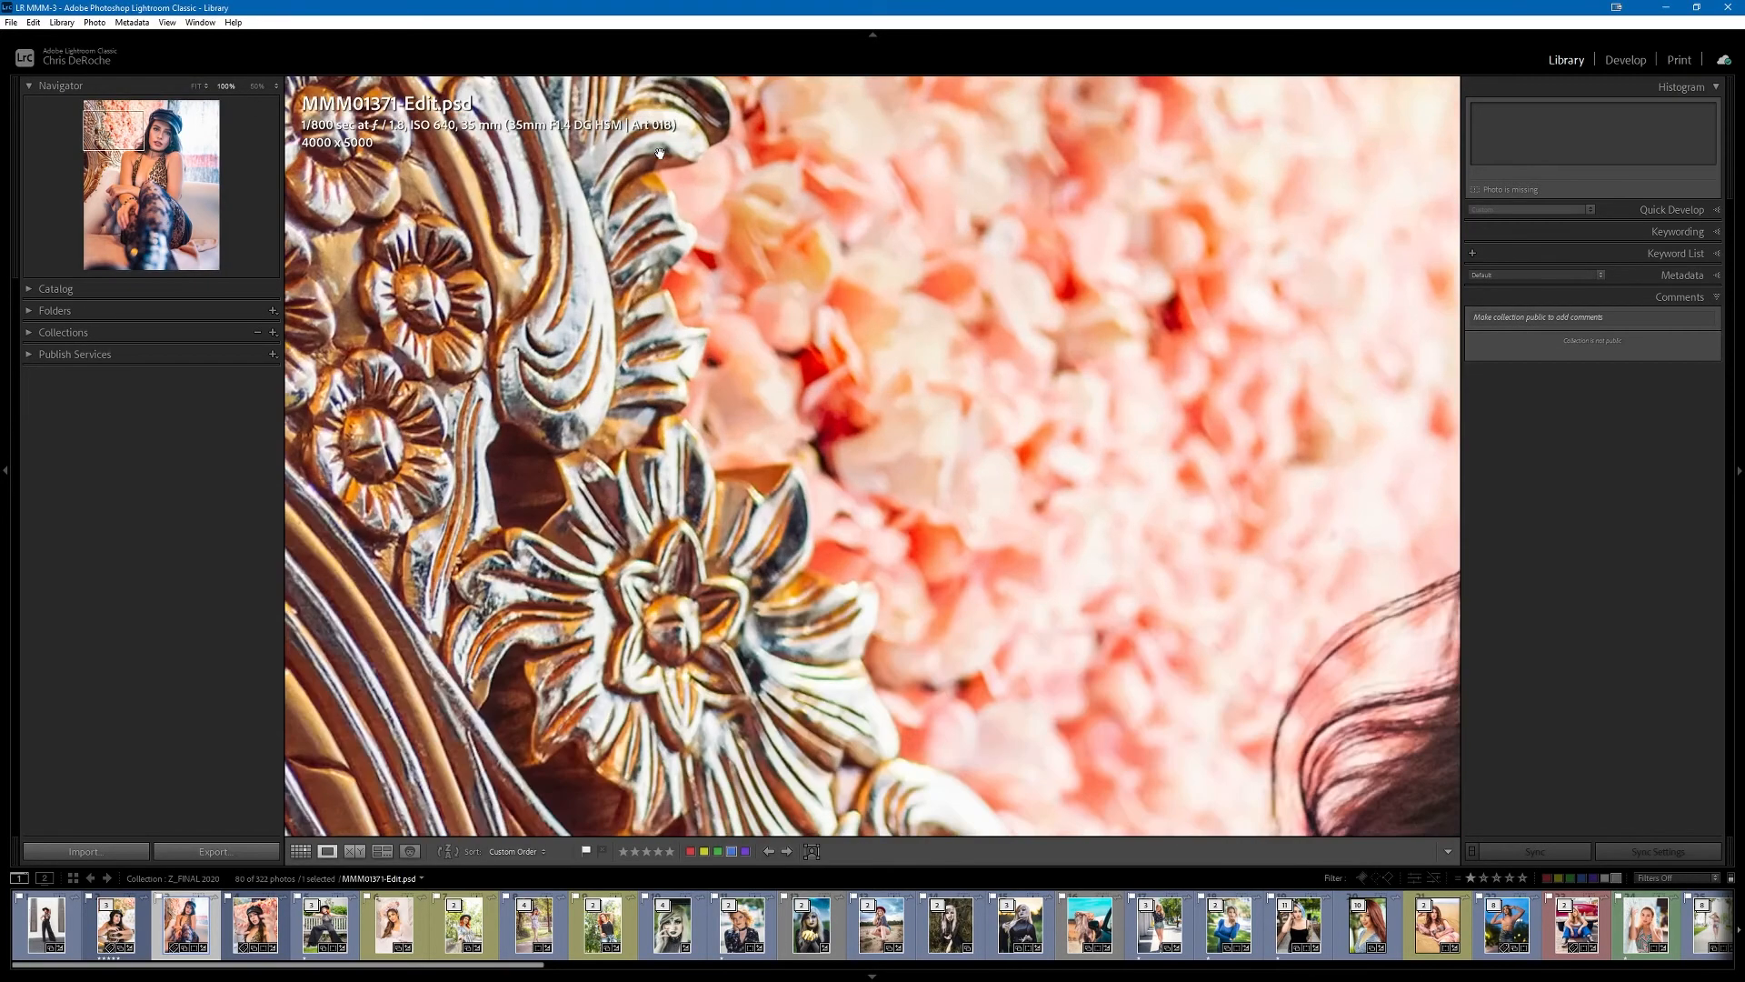
{"action": "left_click", "coordinate": [872, 466]}
{"action": "left_click", "coordinate": [873, 466]}
{"action": "left_click", "coordinate": [873, 466]}
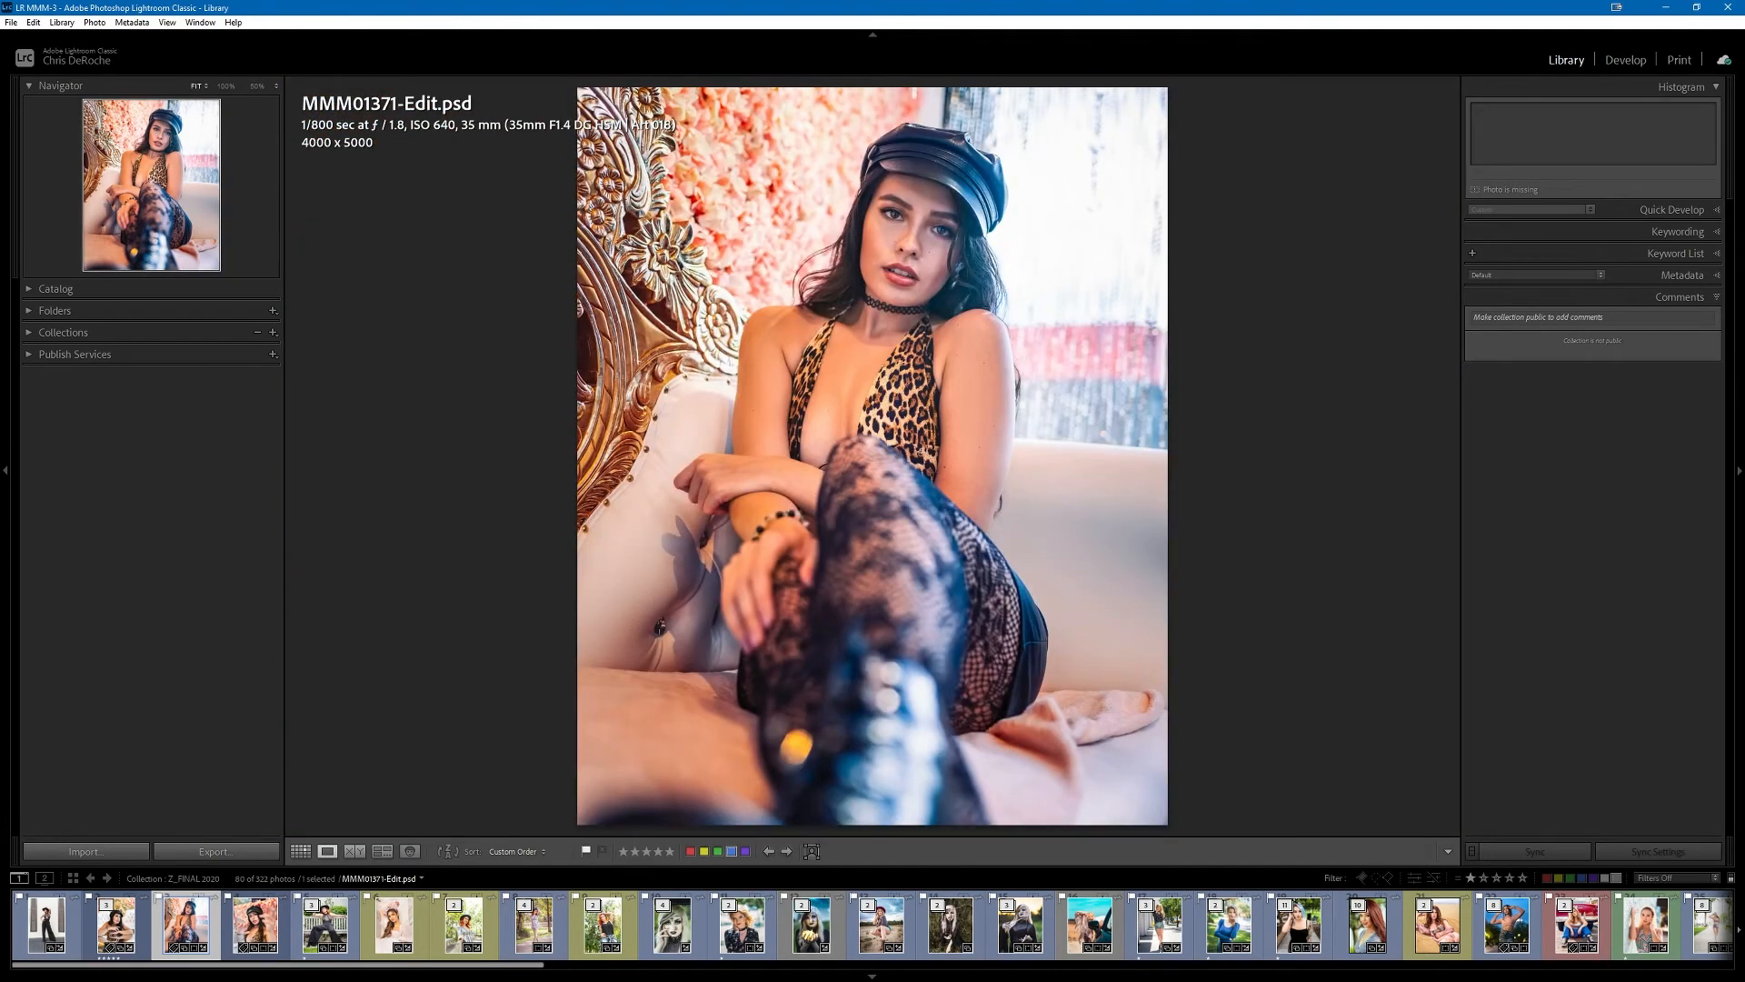
{"action": "left_click", "coordinate": [33, 22]}
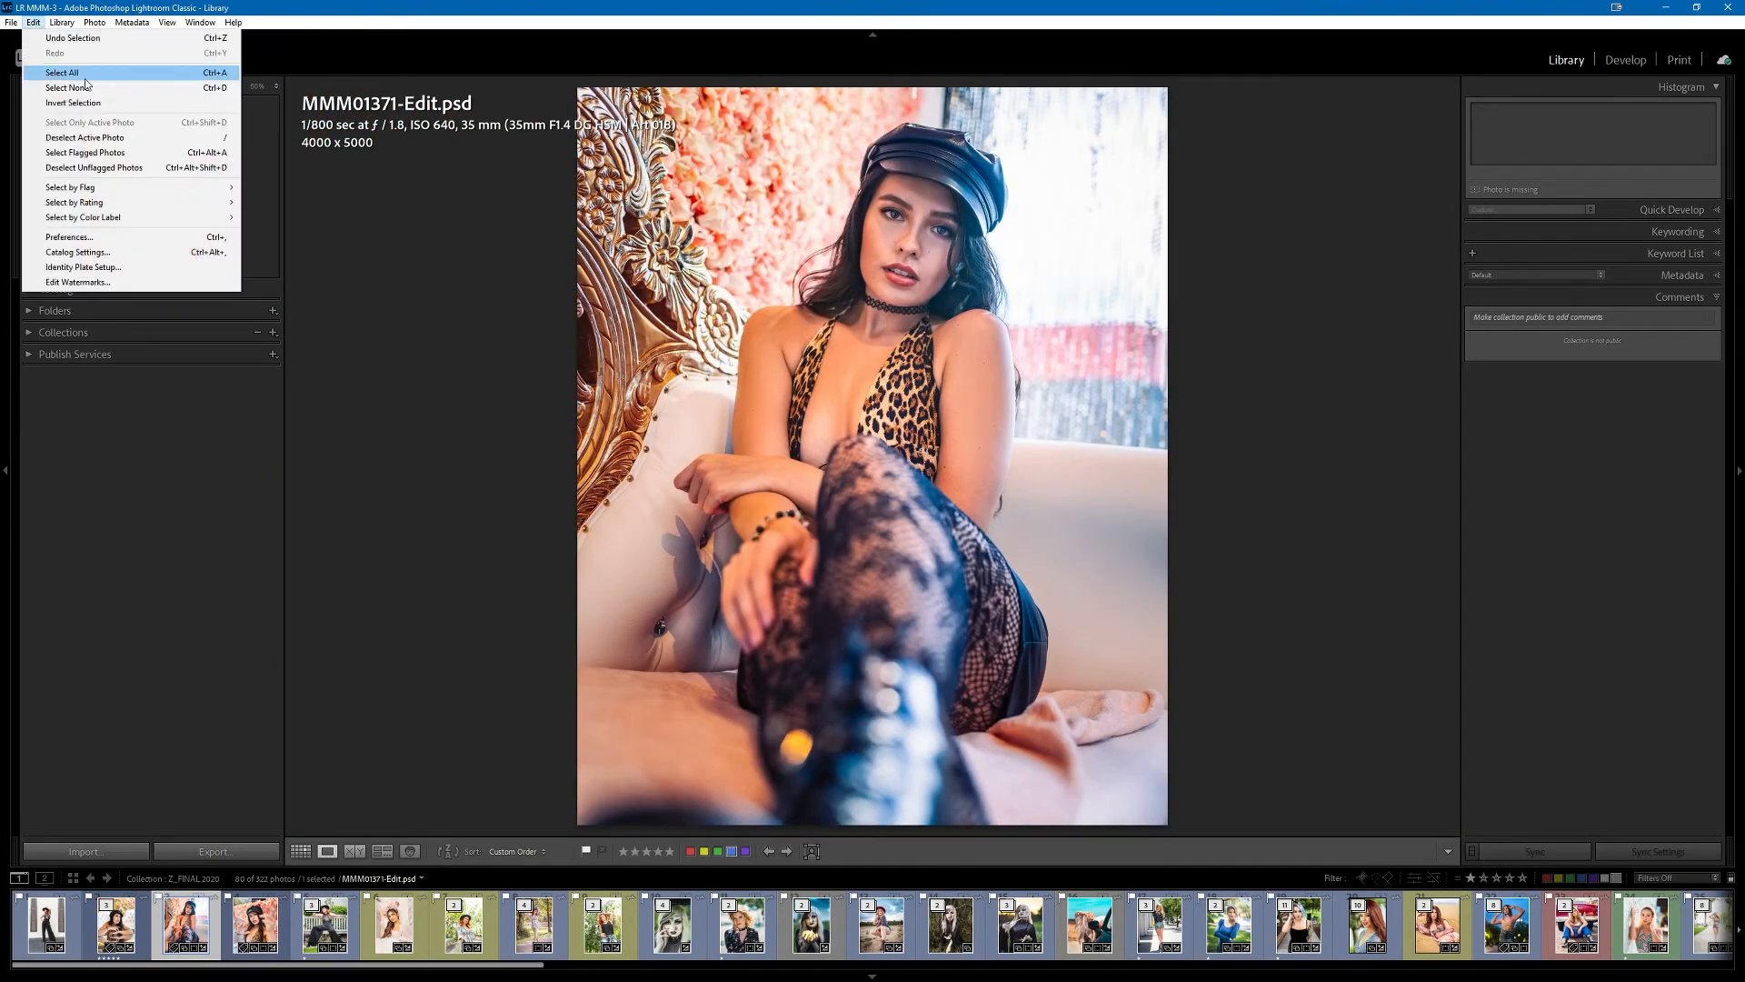
{"action": "left_click", "coordinate": [719, 293]}
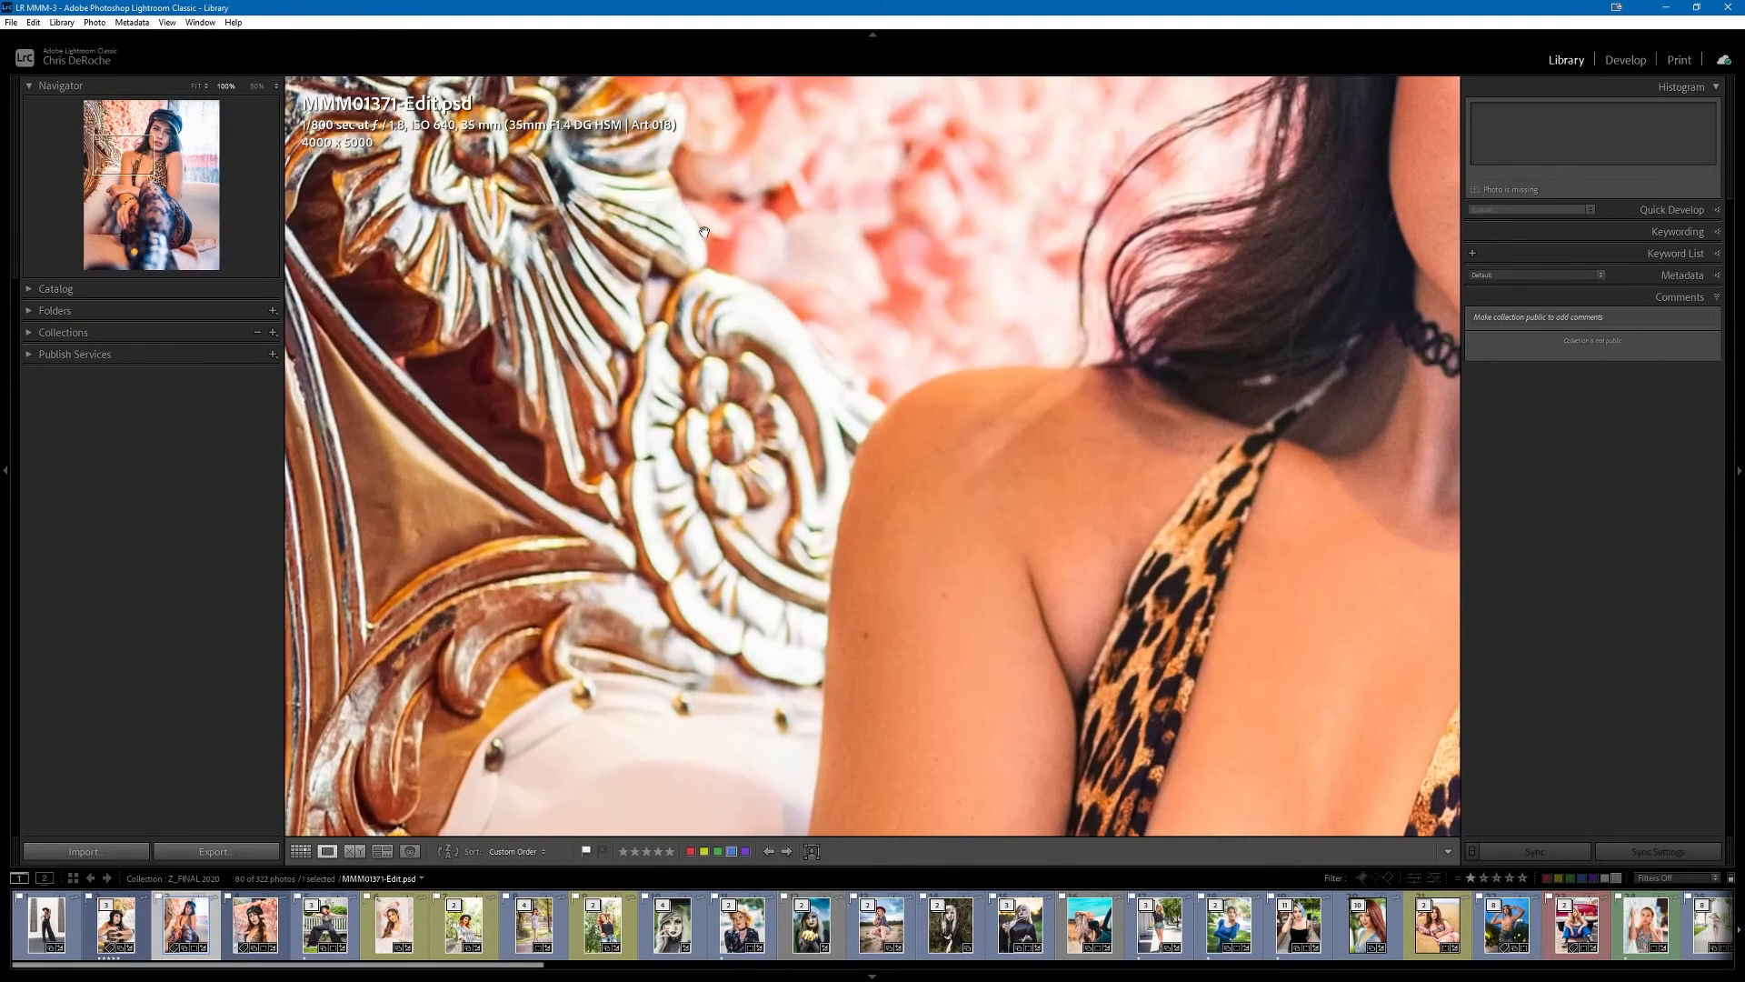
{"action": "left_click", "coordinate": [704, 232]}
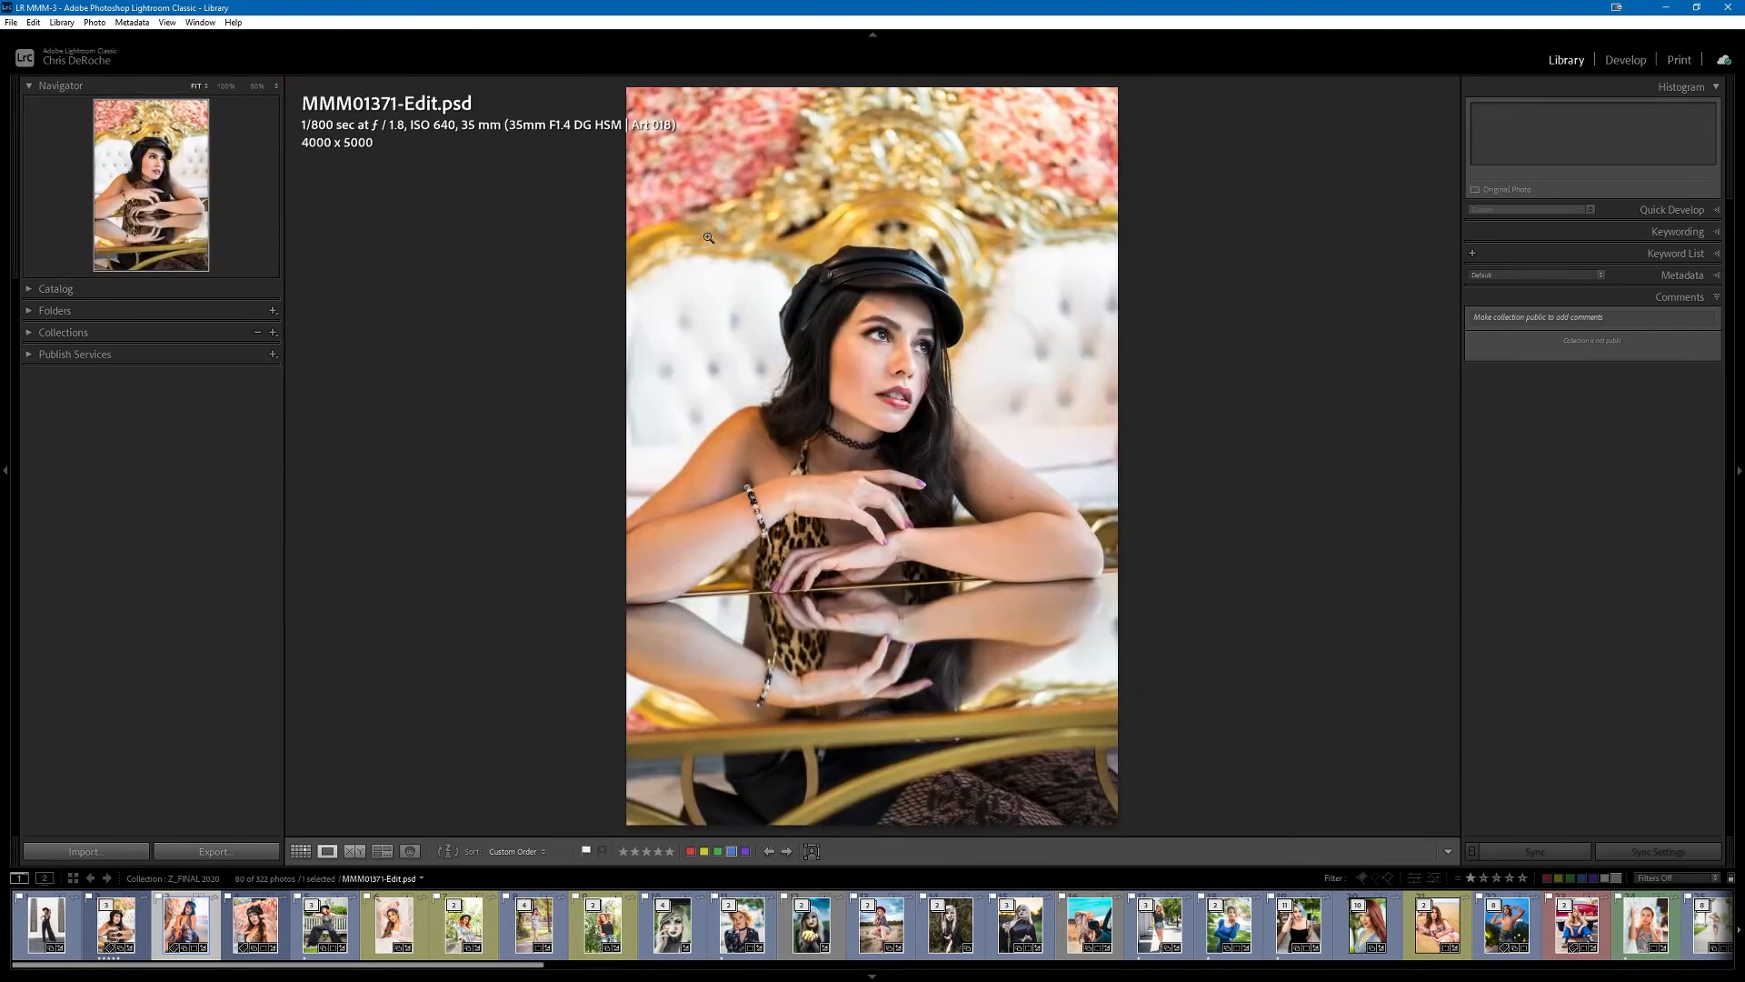
- Reopen the Interface preferences and enable Zoom clicked point to center
{"action": "left_click", "coordinate": [33, 22]}
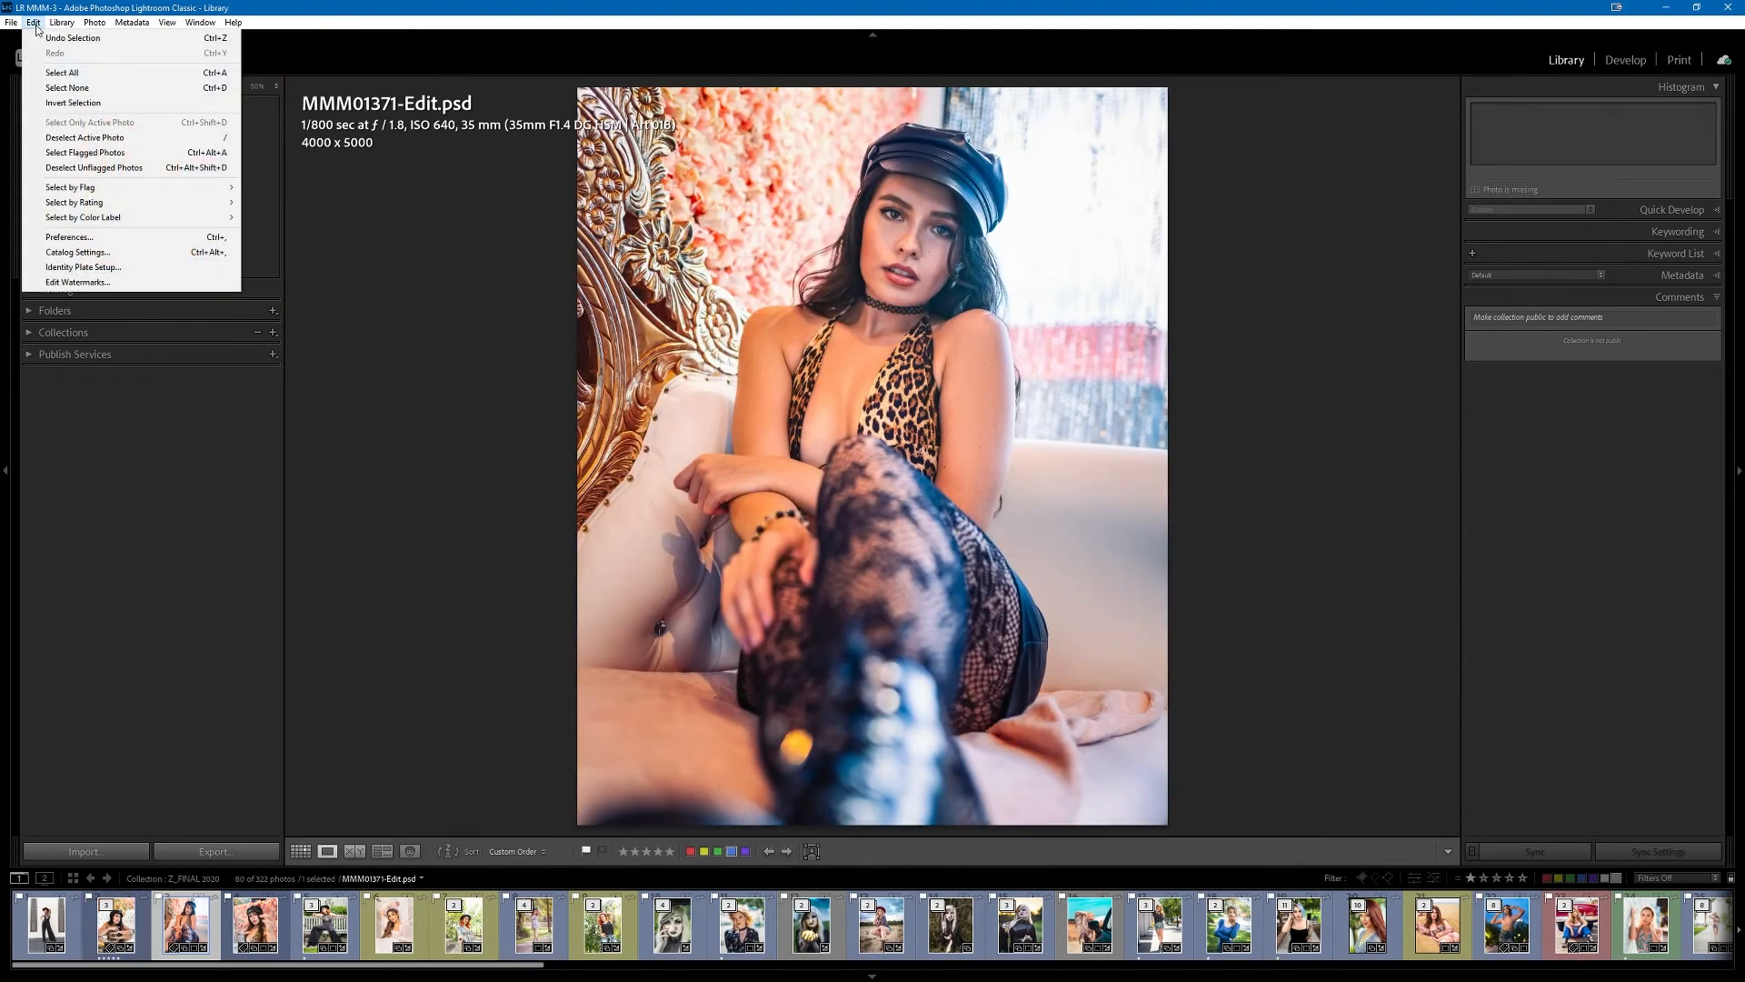
{"action": "left_click", "coordinate": [85, 234]}
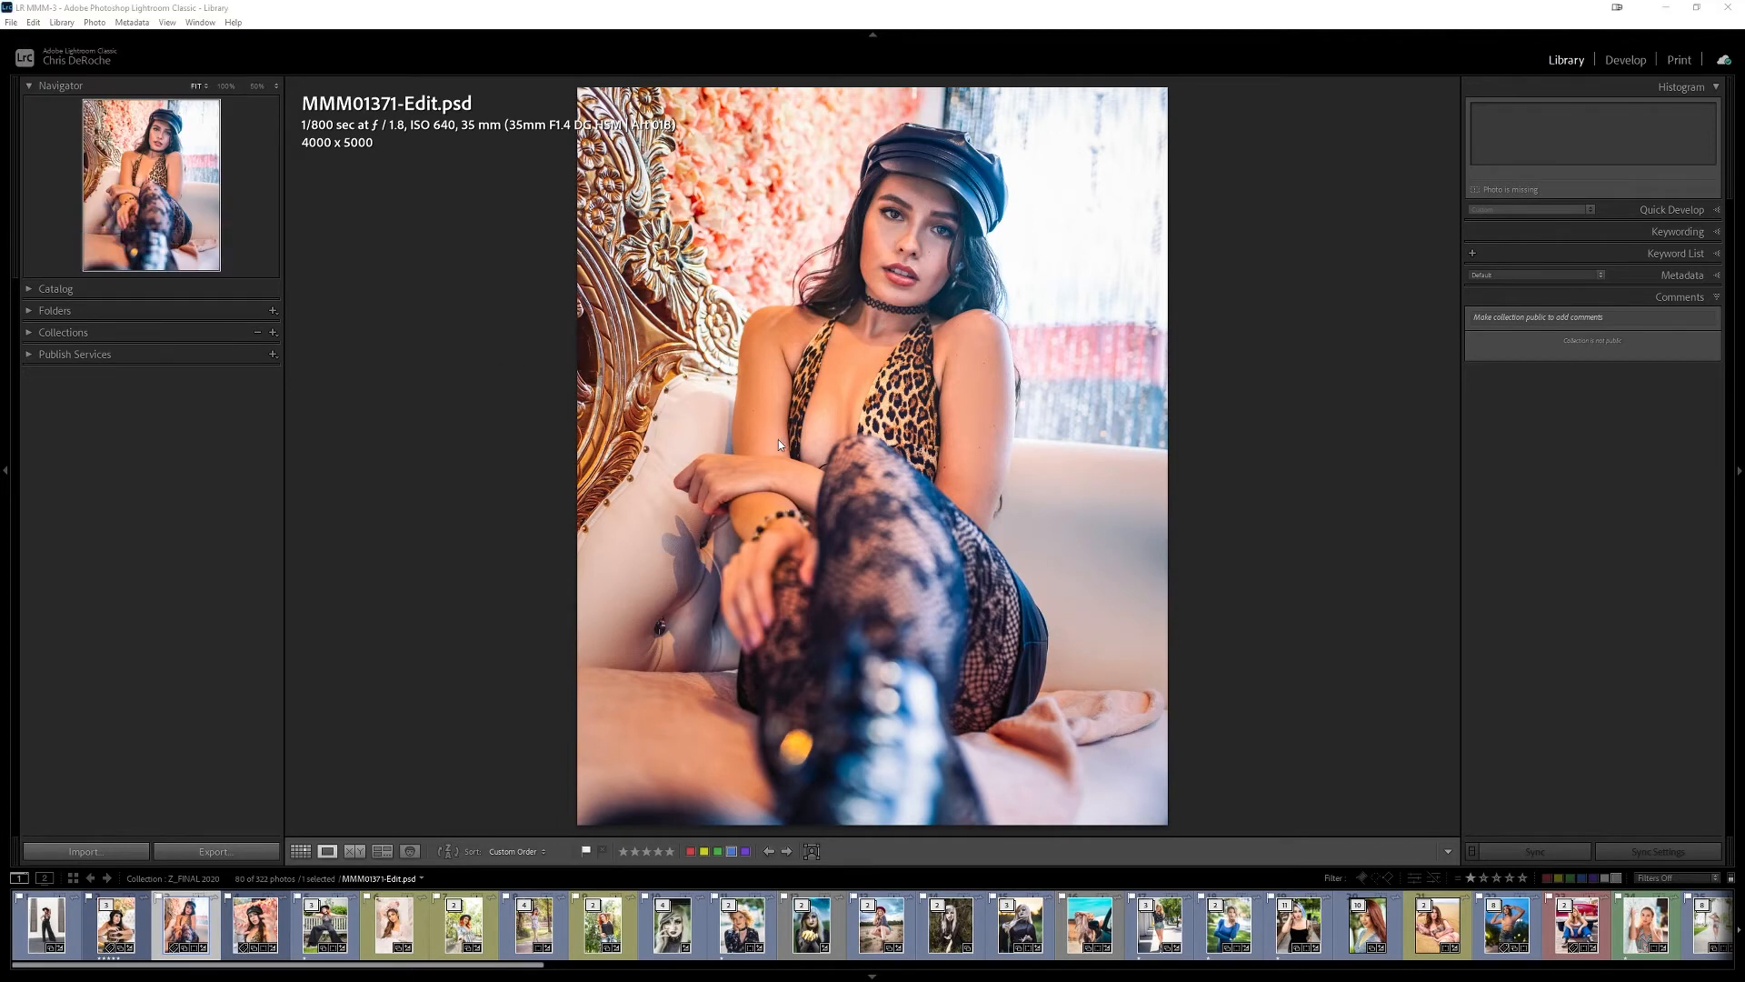
{"action": "left_click", "coordinate": [640, 621]}
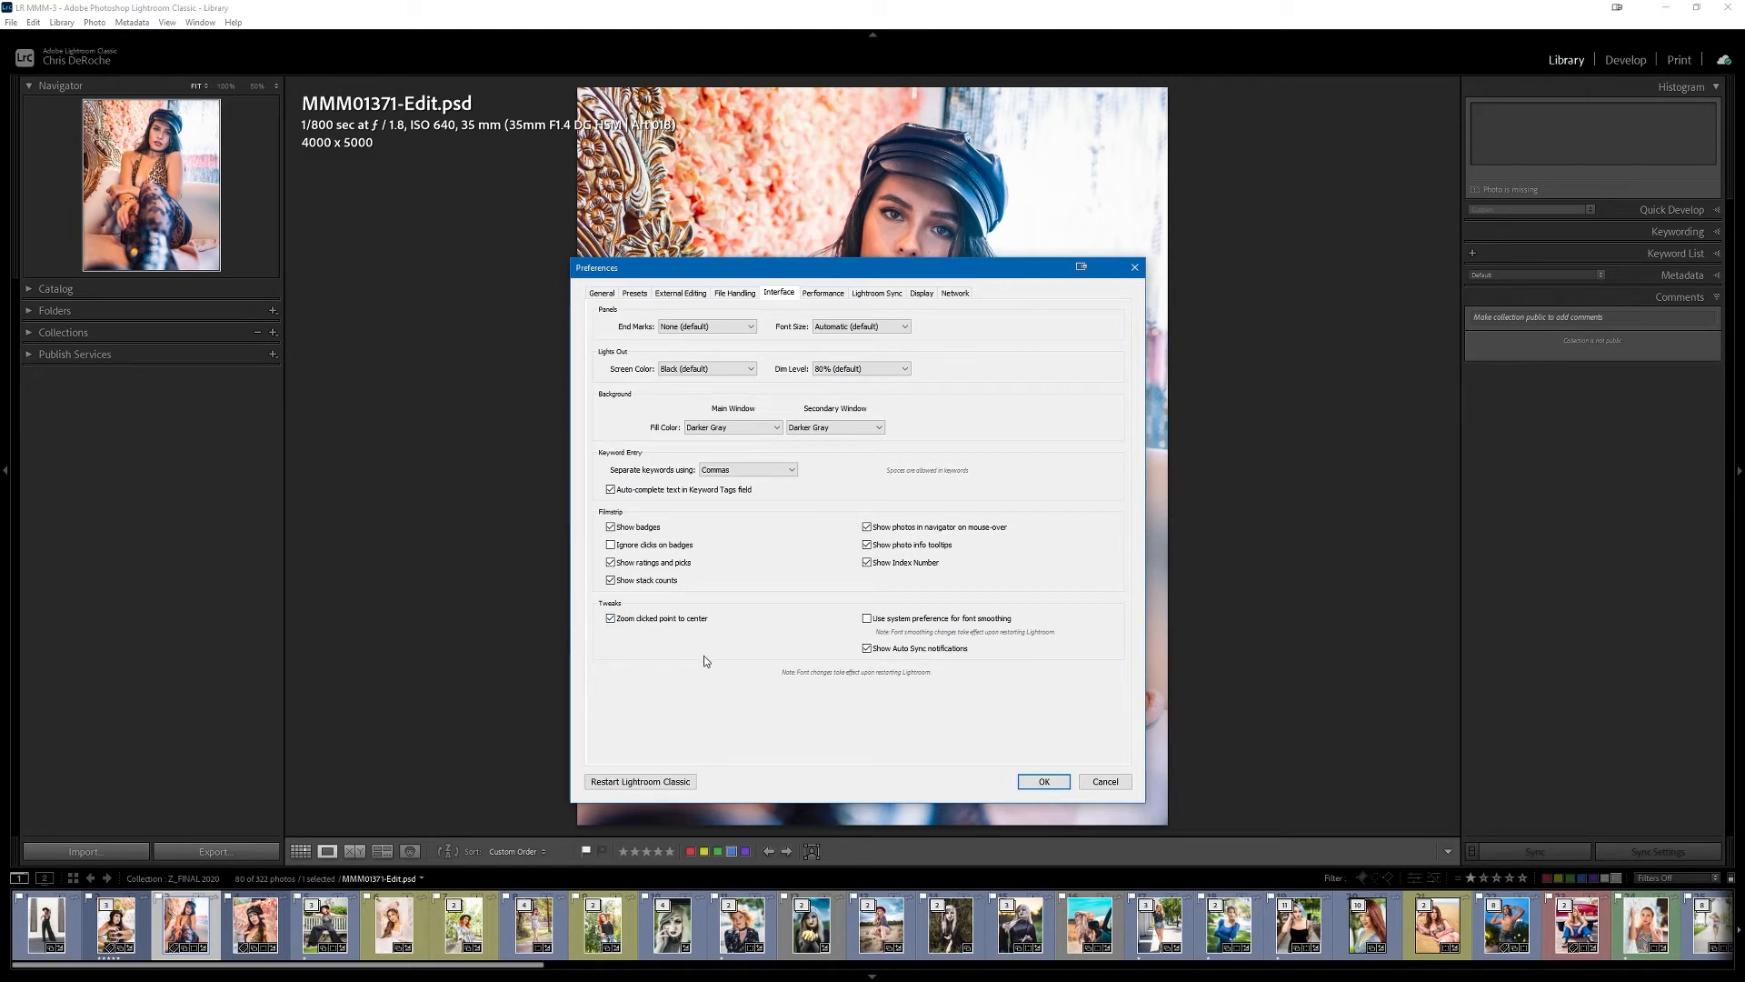
- In the Performance preferences, switch the graphics processor use to Auto and back to Custom
{"action": "left_click", "coordinate": [820, 294]}
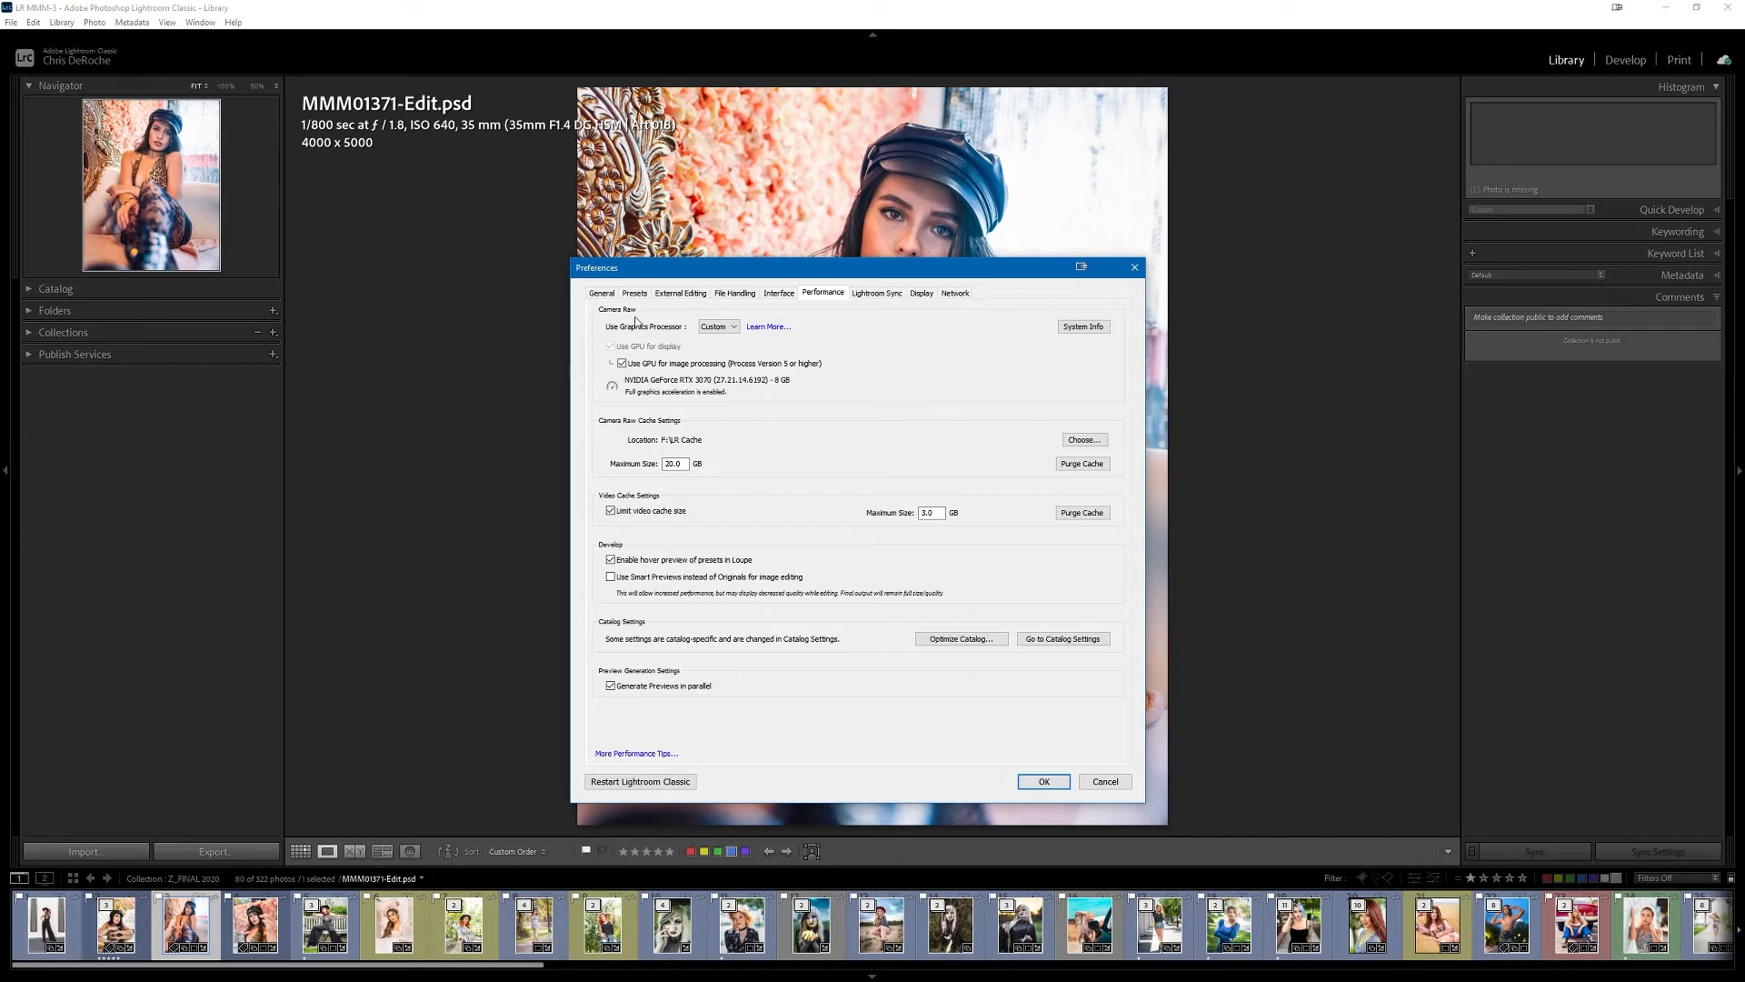
{"action": "left_click", "coordinate": [709, 326]}
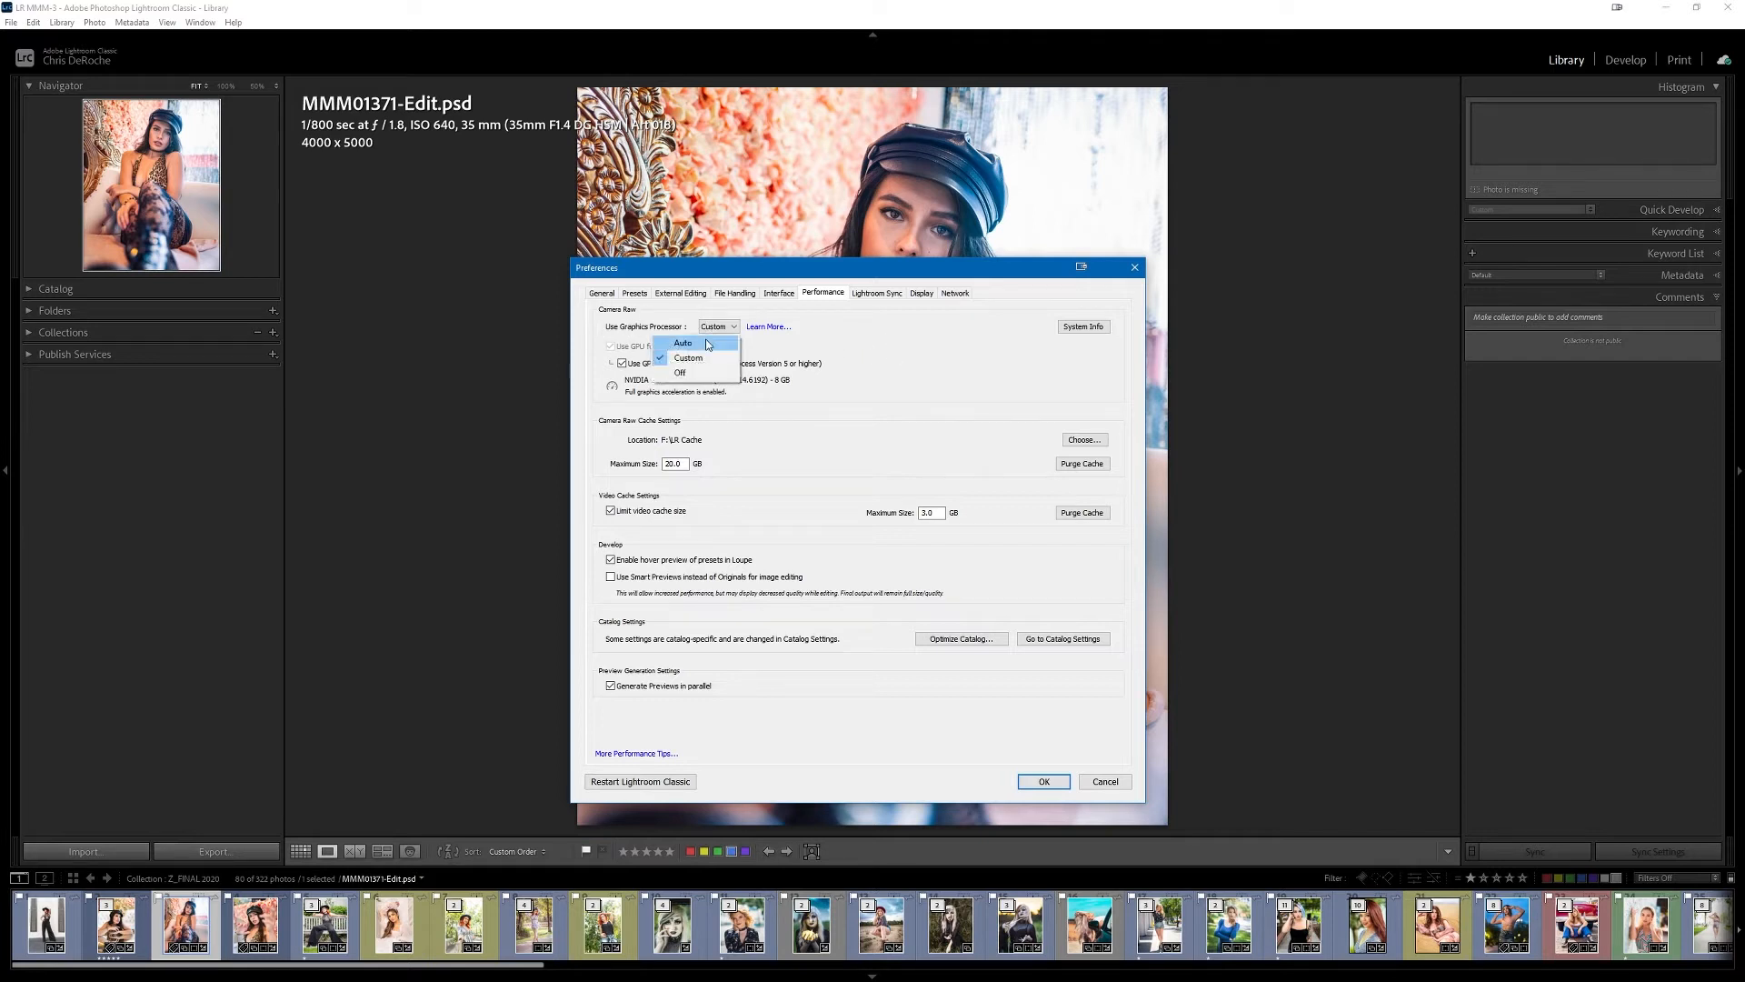
{"action": "left_click", "coordinate": [707, 359]}
{"action": "left_click", "coordinate": [710, 327]}
{"action": "left_click", "coordinate": [691, 345]}
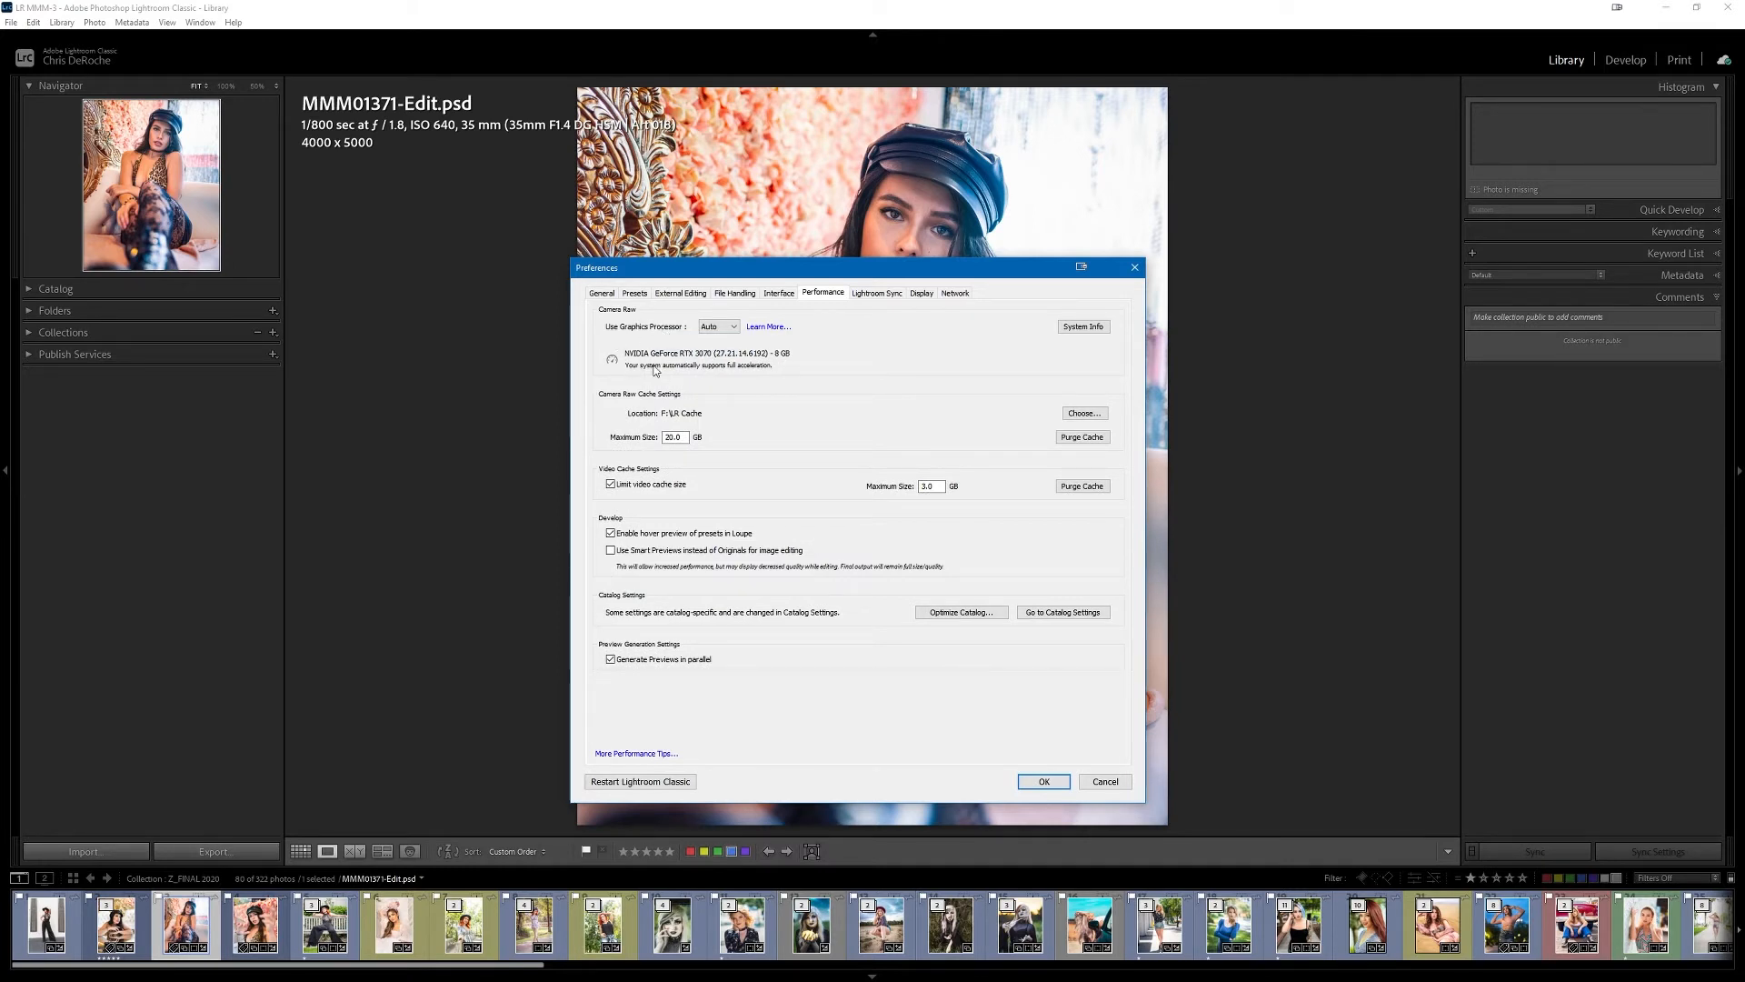
{"action": "left_click", "coordinate": [728, 327]}
{"action": "left_click", "coordinate": [718, 362]}
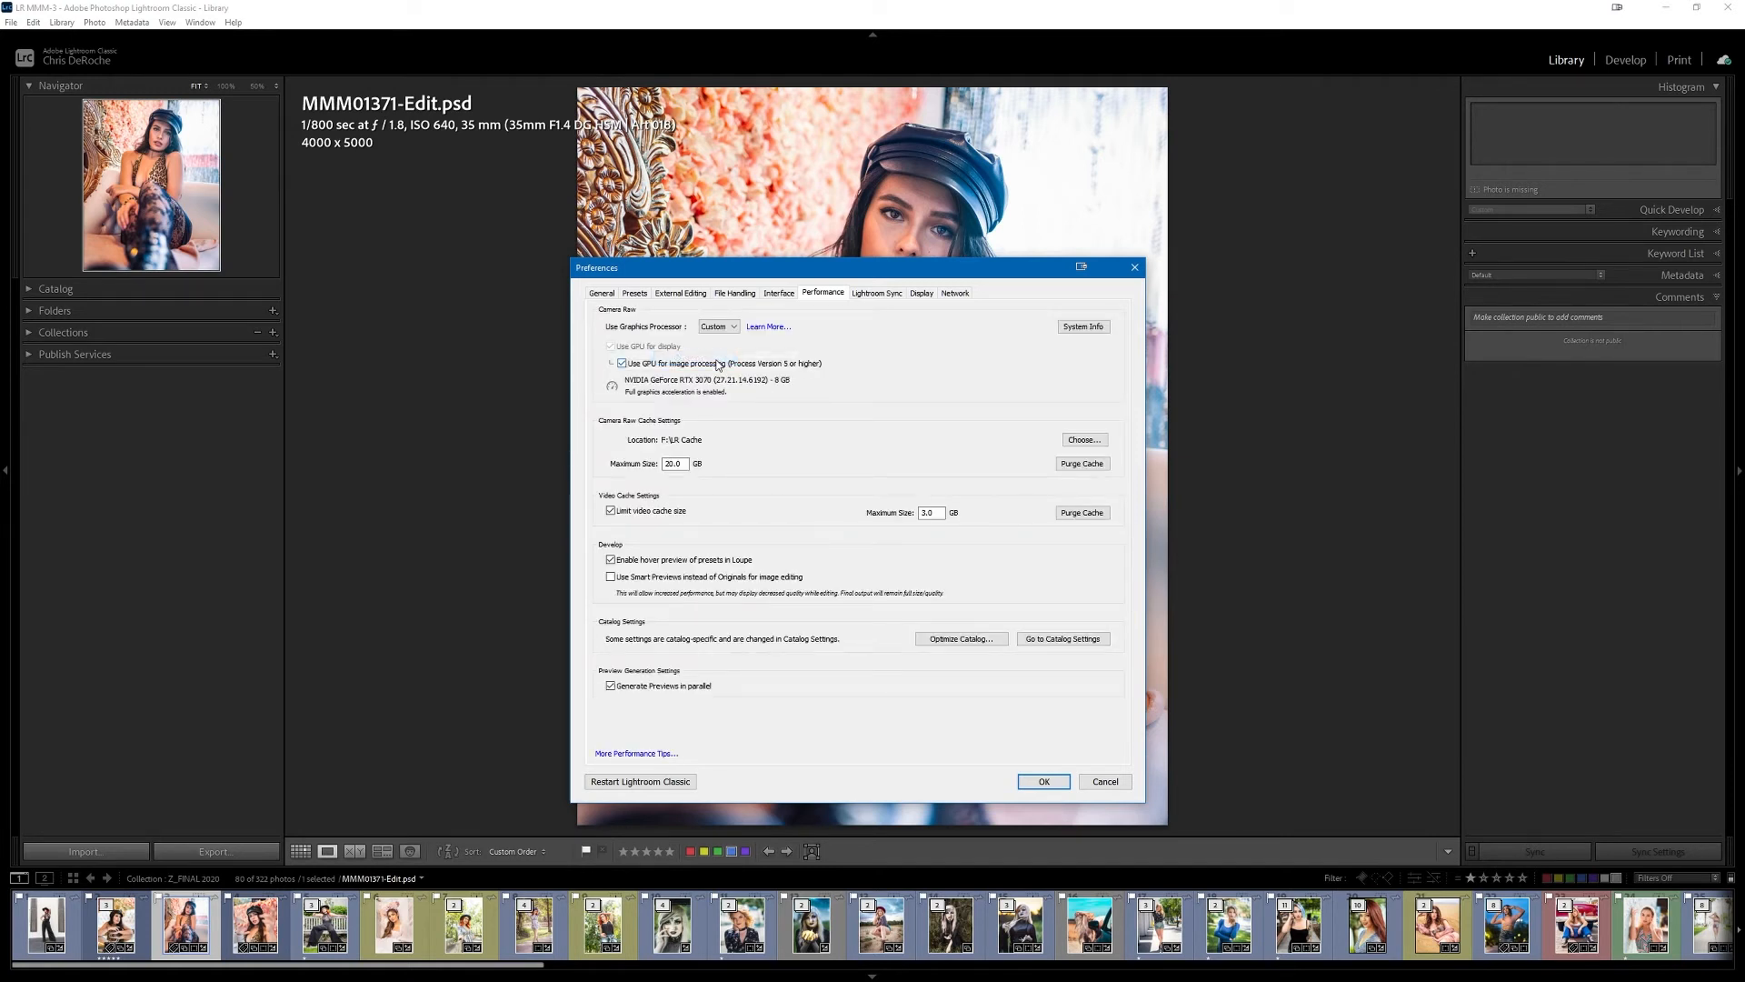
- Toggle GPU use for image processing off and on, check the graphics processor choices, and cancel the preferences
{"action": "left_click", "coordinate": [622, 364]}
{"action": "left_click", "coordinate": [621, 363]}
{"action": "left_click", "coordinate": [718, 326]}
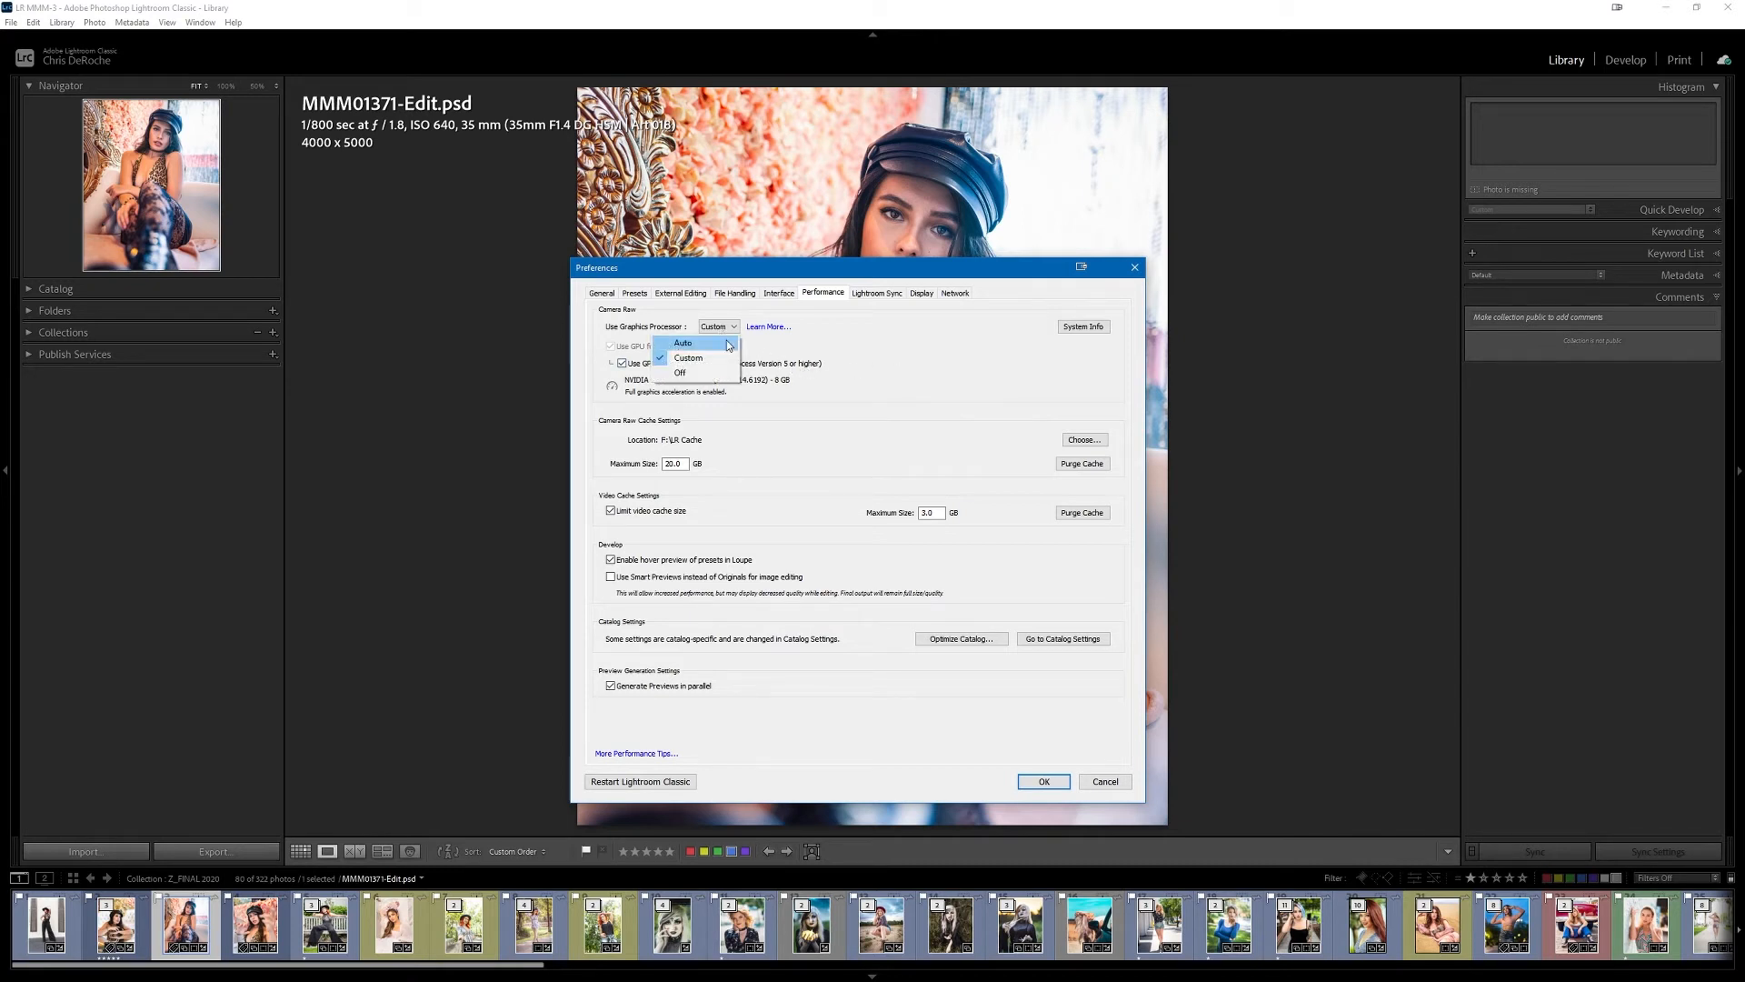
{"action": "left_click", "coordinate": [843, 343]}
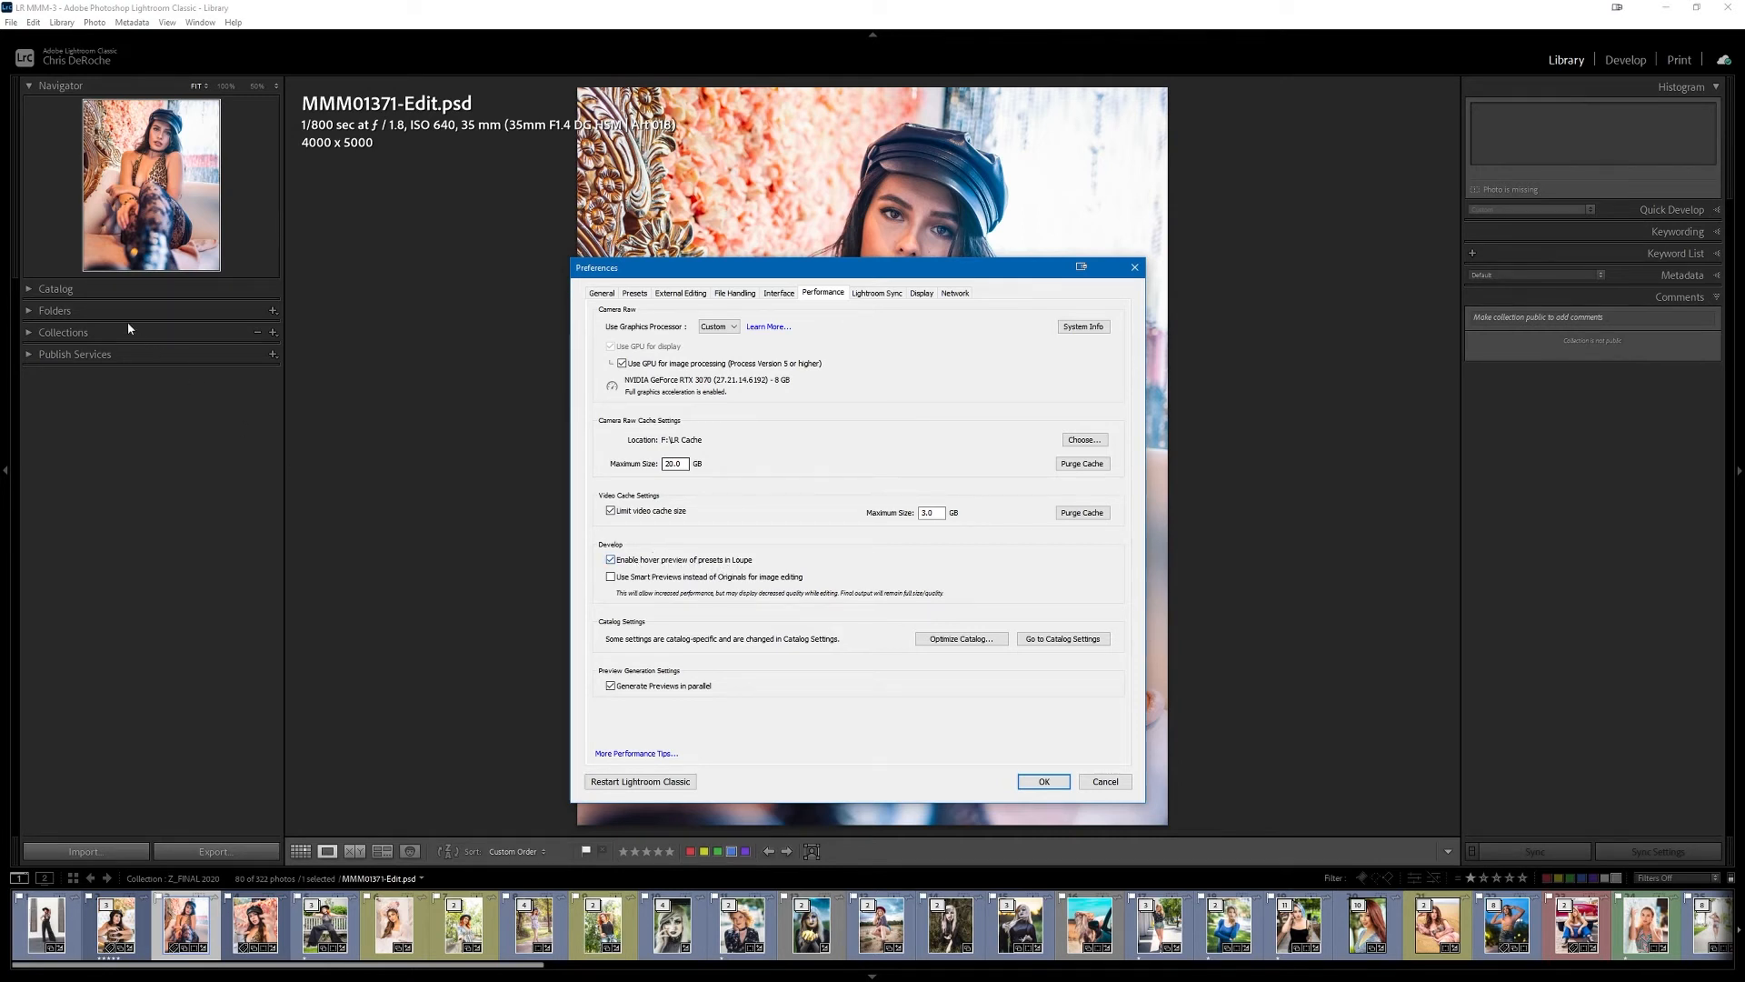
{"action": "left_click", "coordinate": [1104, 782]}
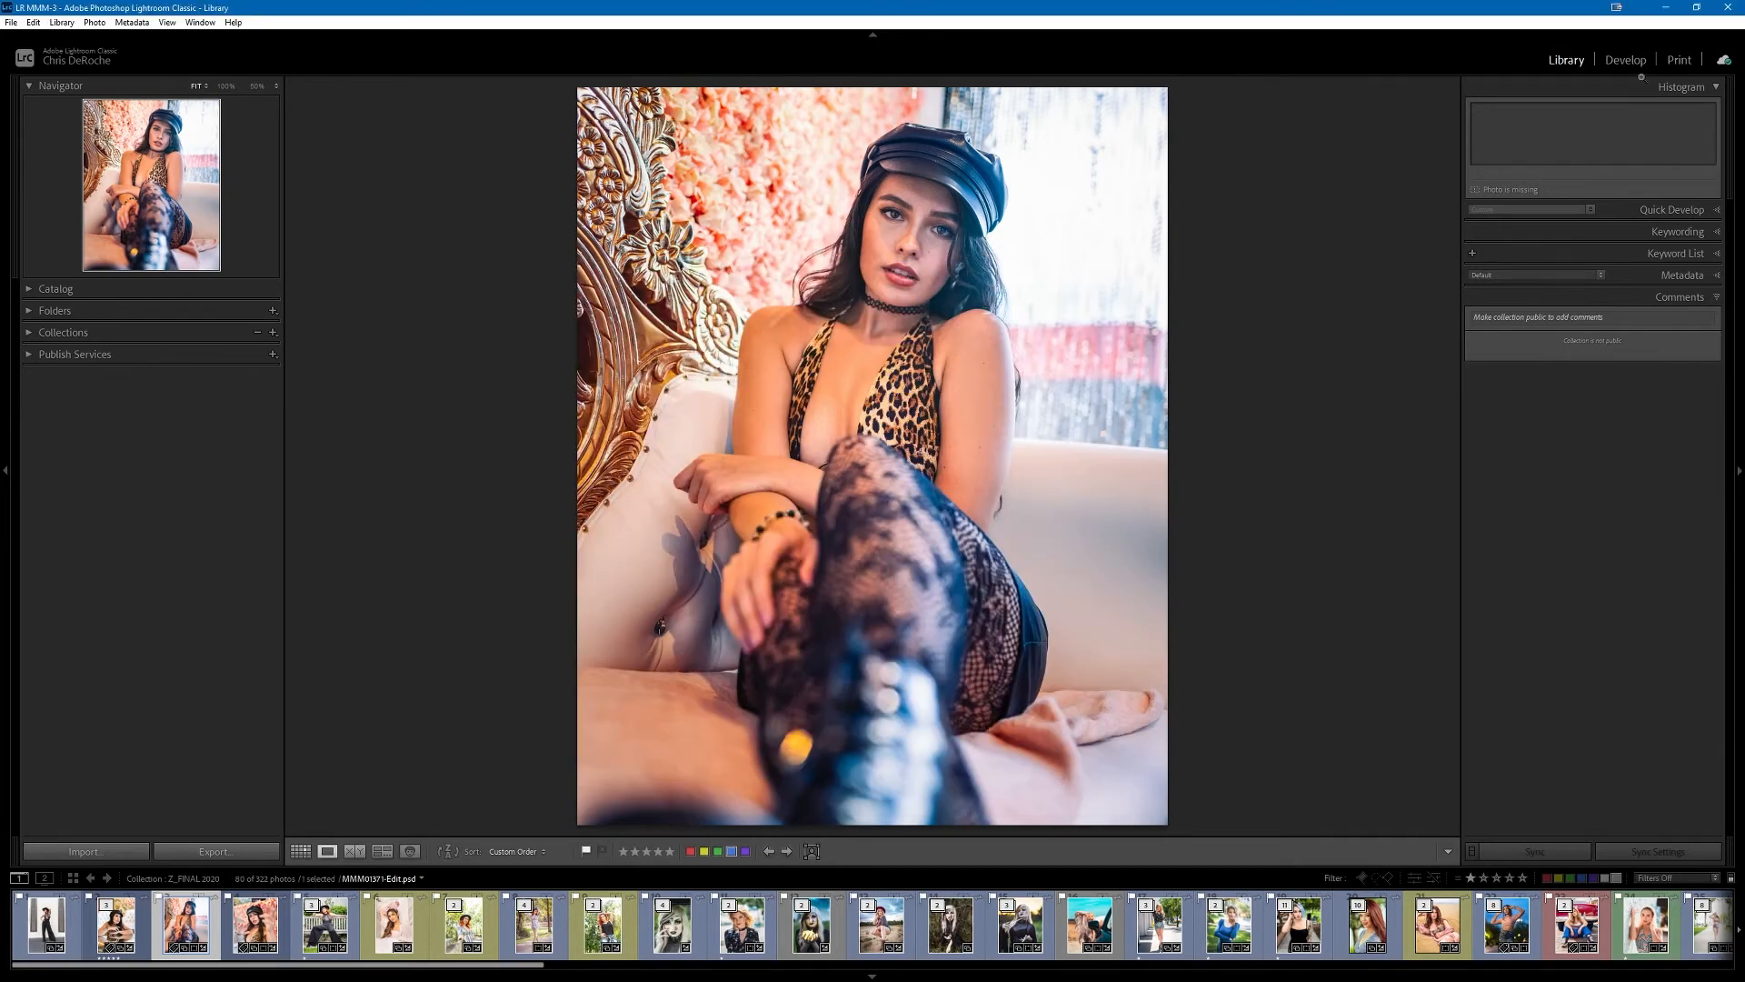
- Open MMM01371-Edit.psd in Develop, expand the presets, and return to the Library
{"action": "left_click", "coordinate": [1627, 60]}
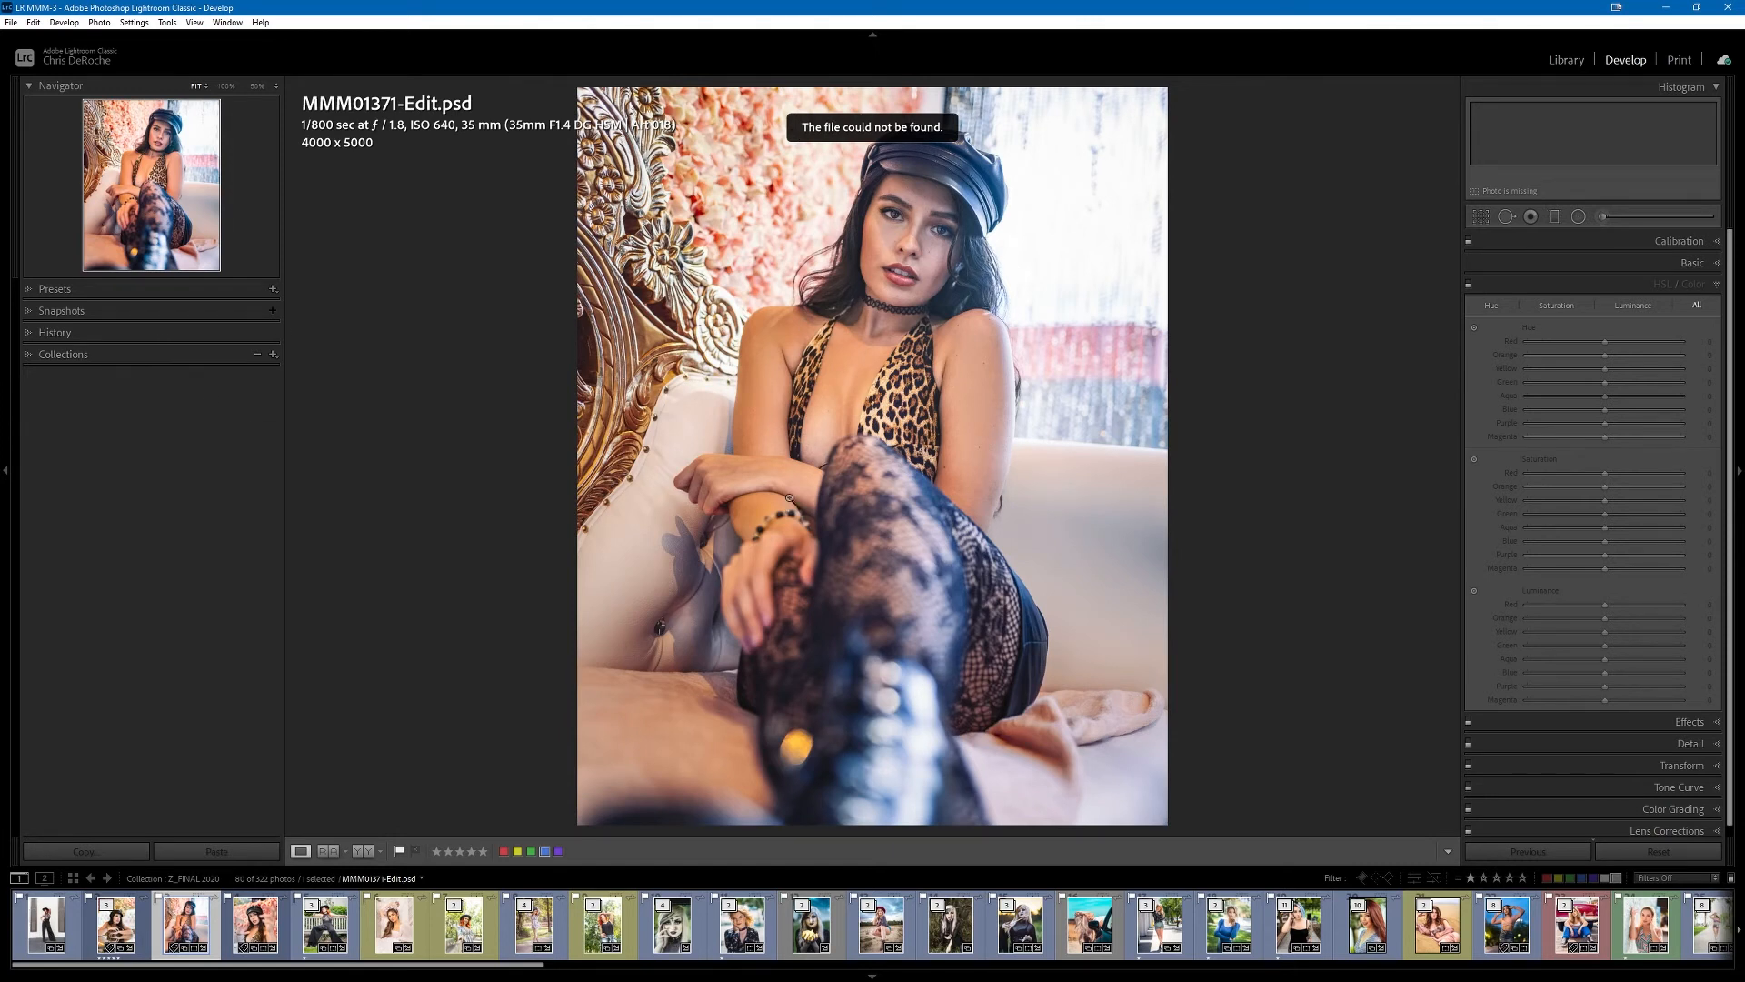
{"action": "left_click", "coordinate": [34, 291]}
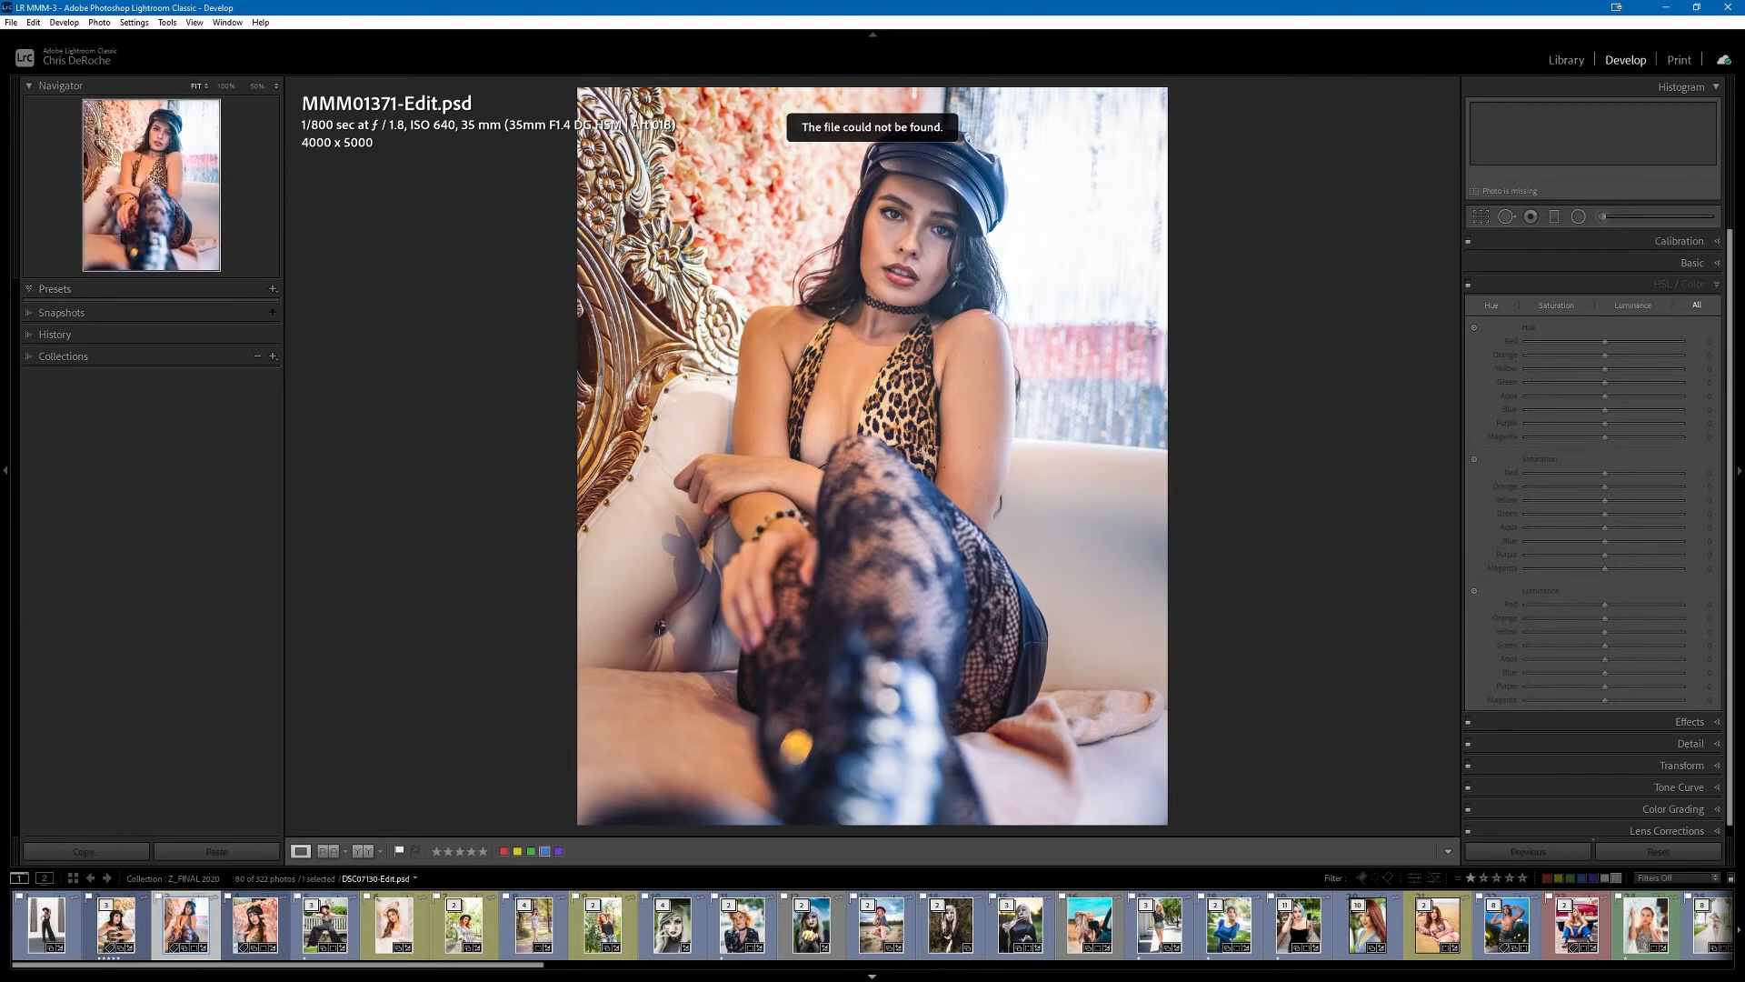
{"action": "key", "text": "g"}
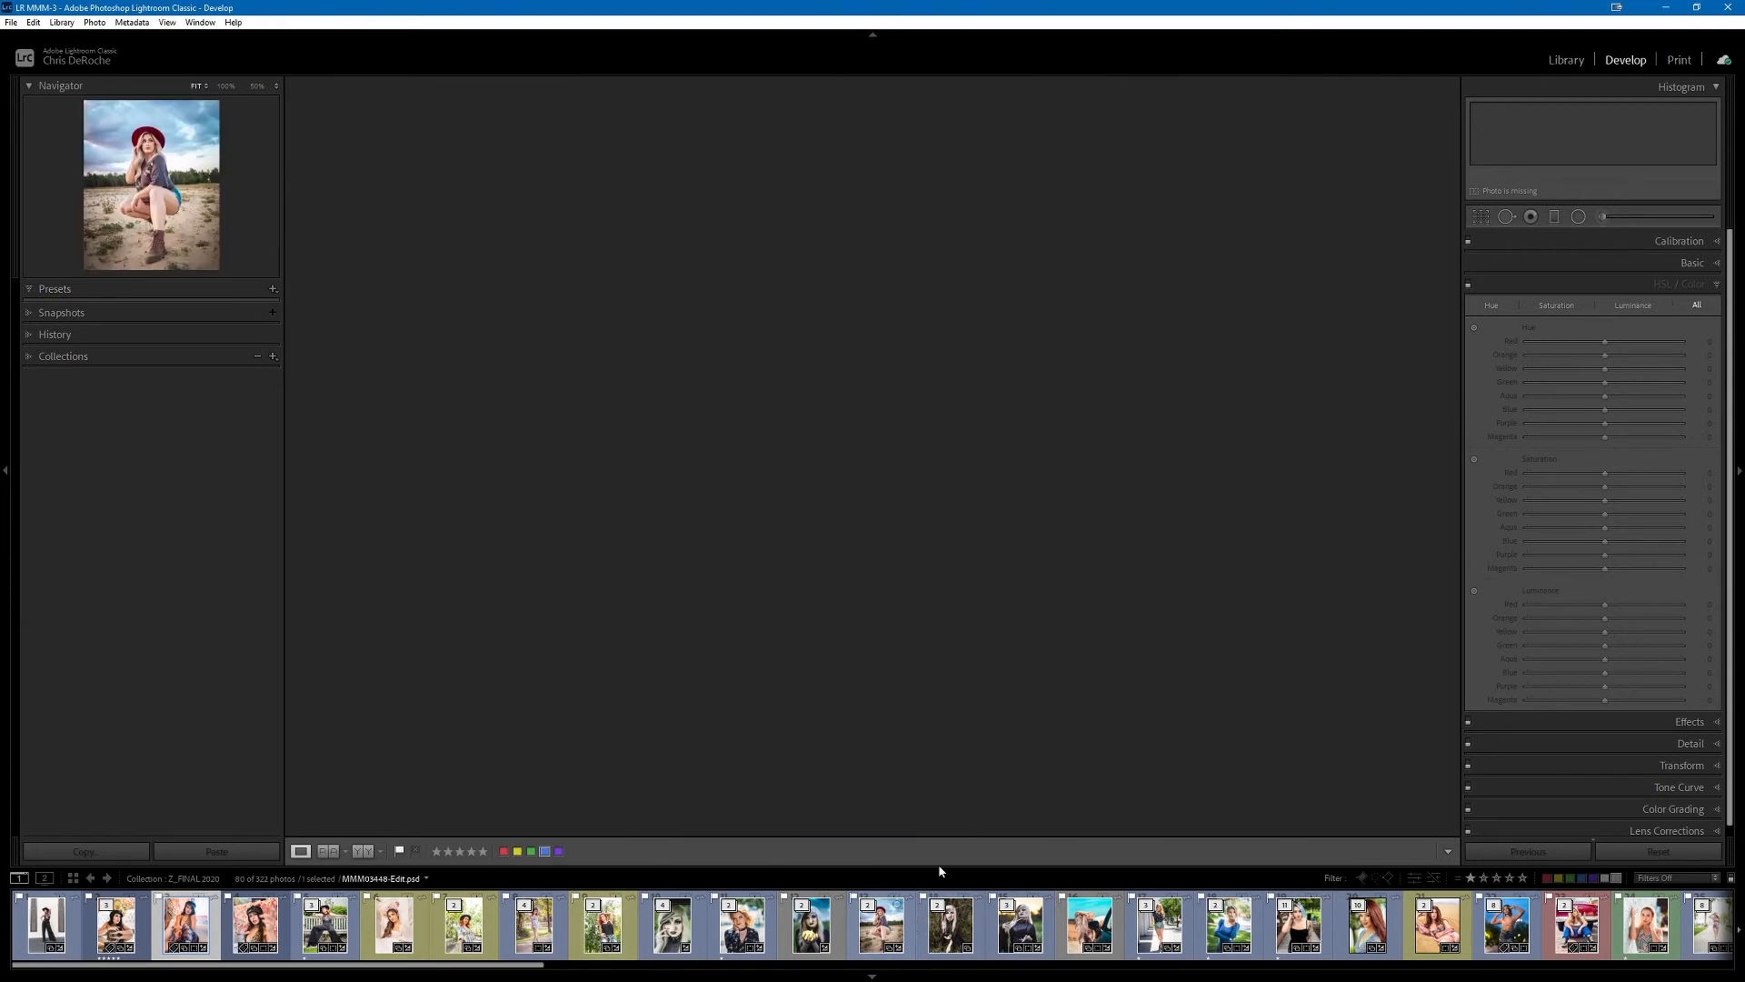
- Open MMM09684.ARW from the Winter Park shoot folder in Develop and expand the presets down to the MO group
{"action": "scroll", "coordinate": [911, 694], "scroll_direction": "down", "scroll_amount": 5}
{"action": "scroll", "coordinate": [902, 679], "scroll_direction": "down", "scroll_amount": 5}
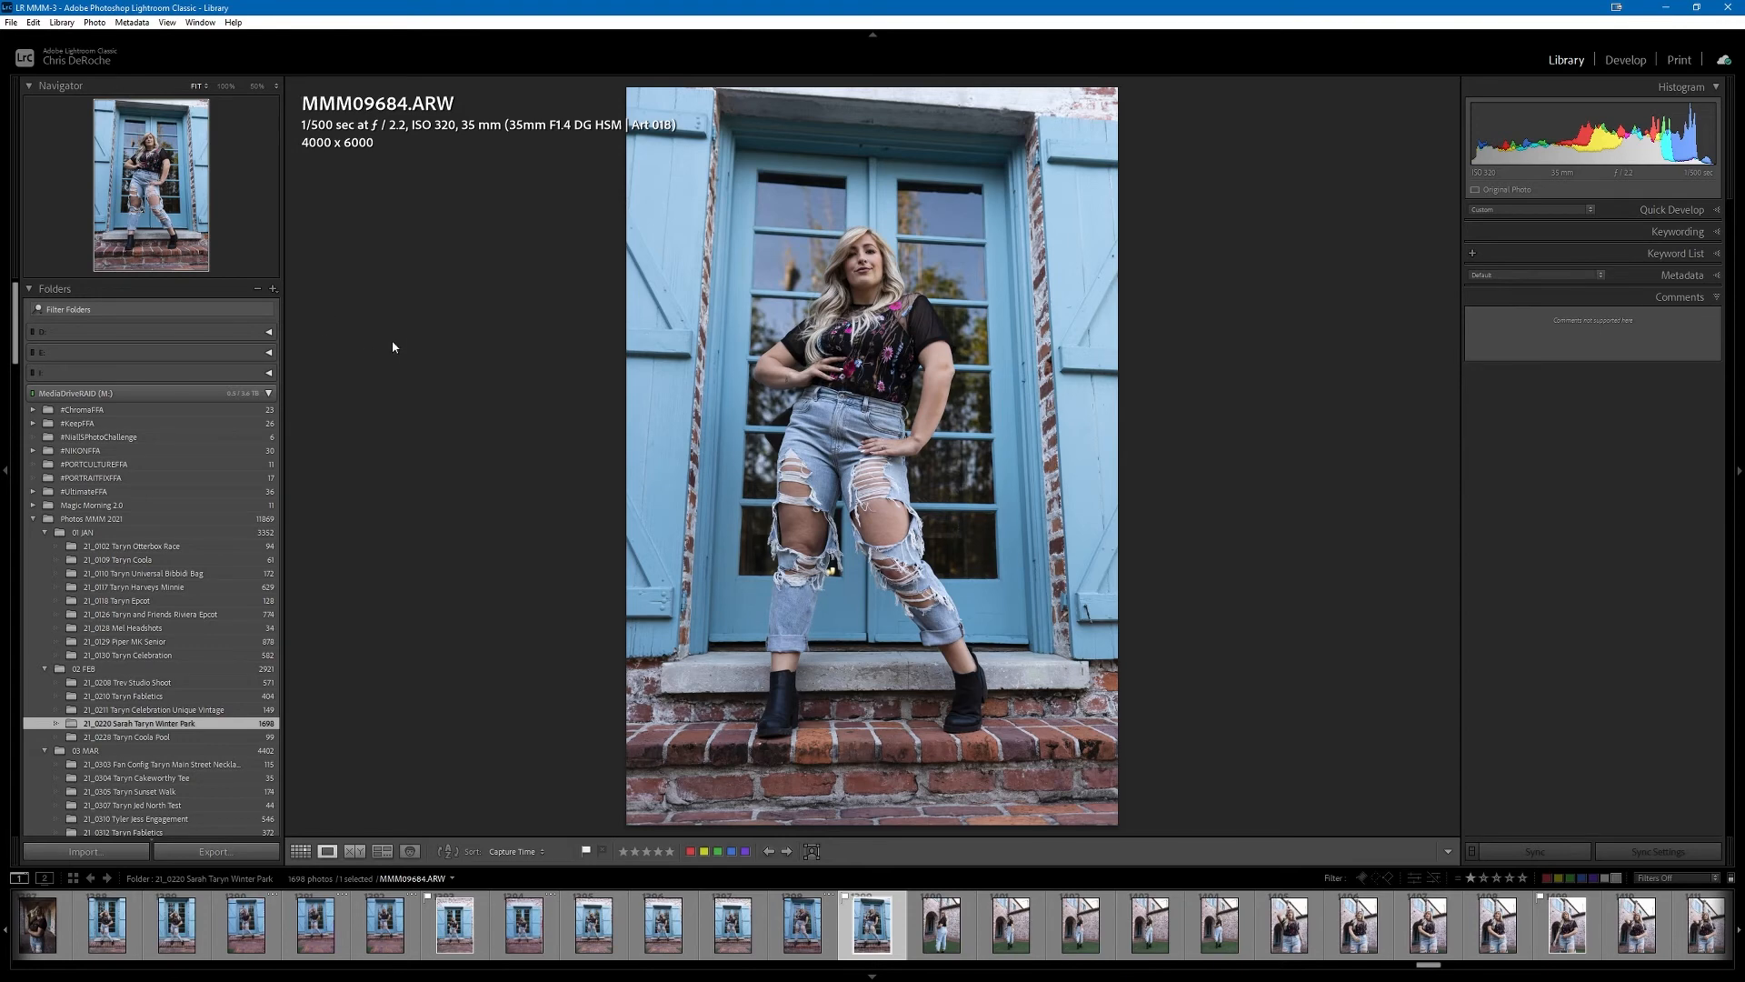
{"action": "key", "text": "d"}
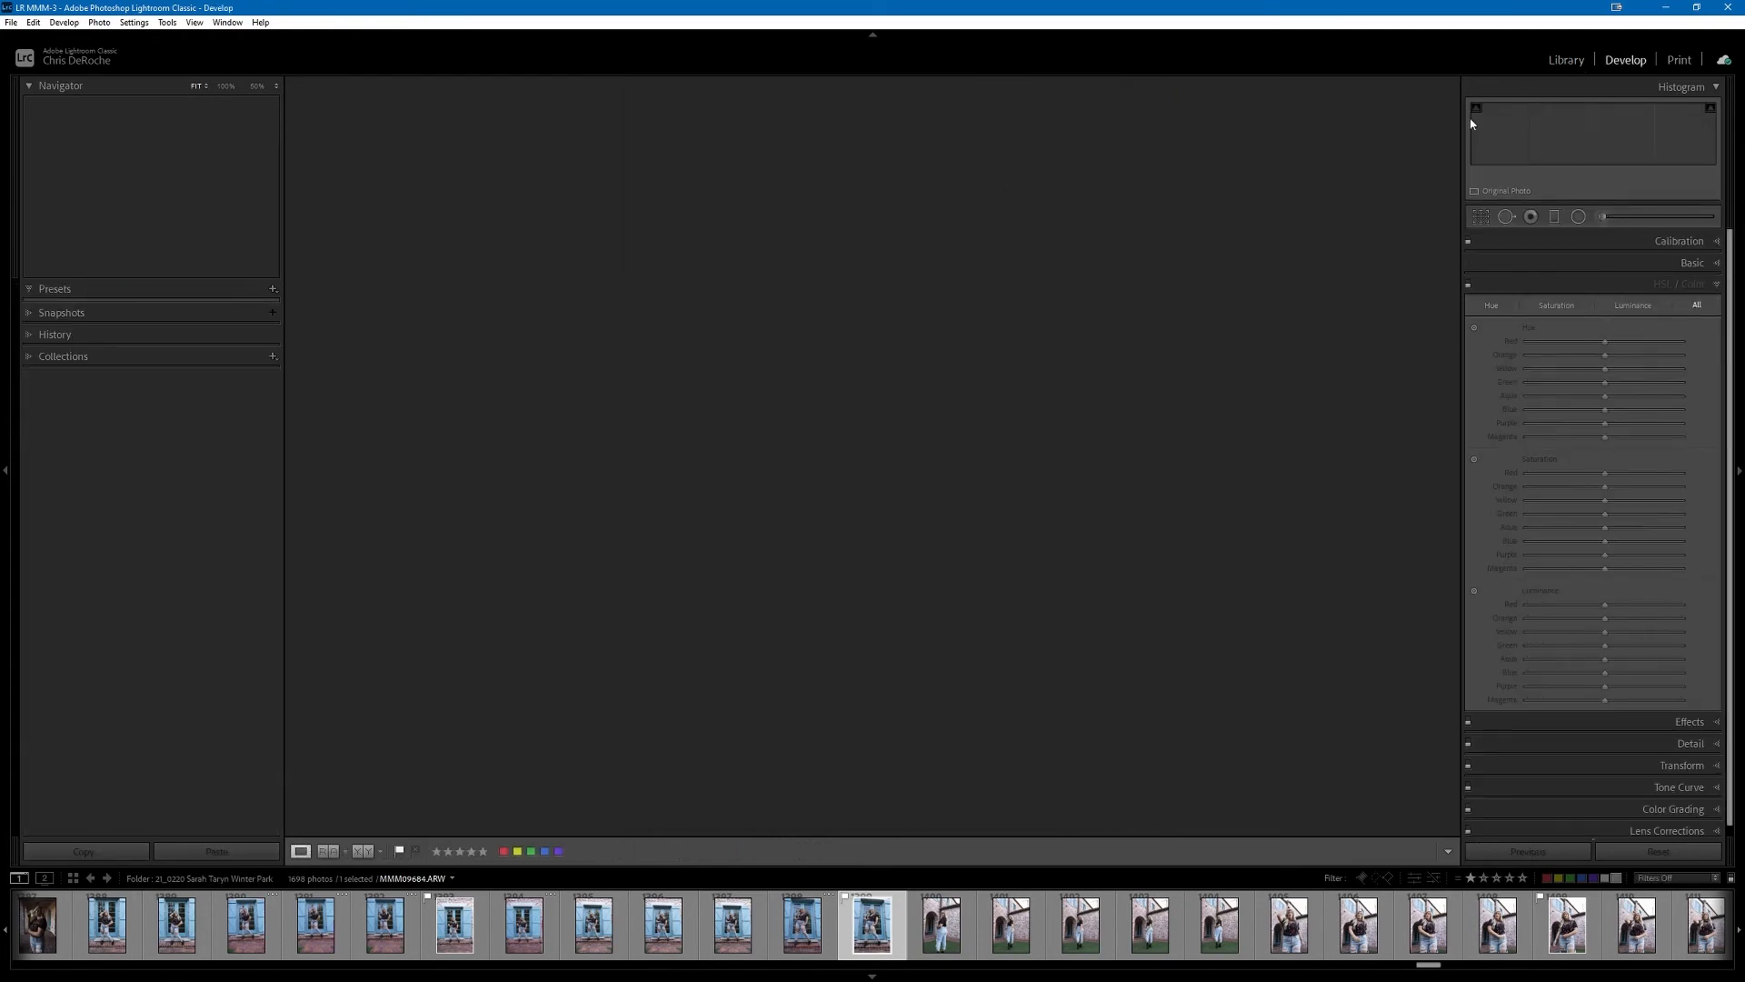
{"action": "left_click", "coordinate": [44, 290]}
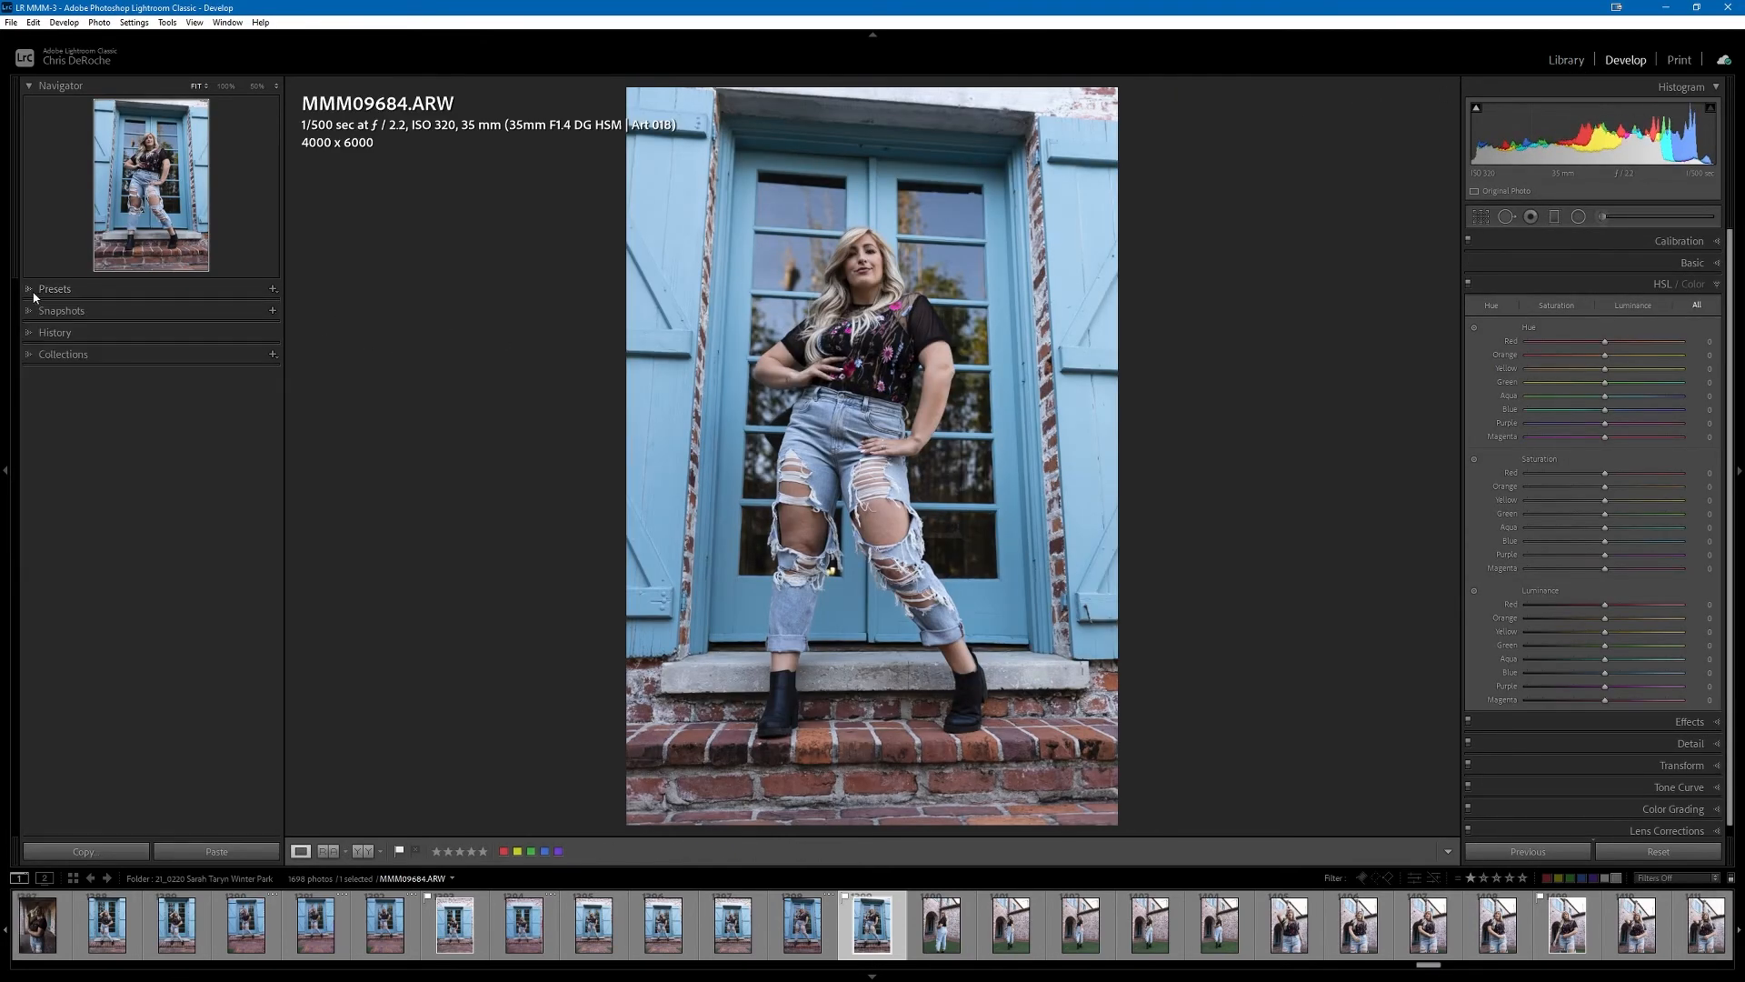
{"action": "left_click", "coordinate": [45, 290]}
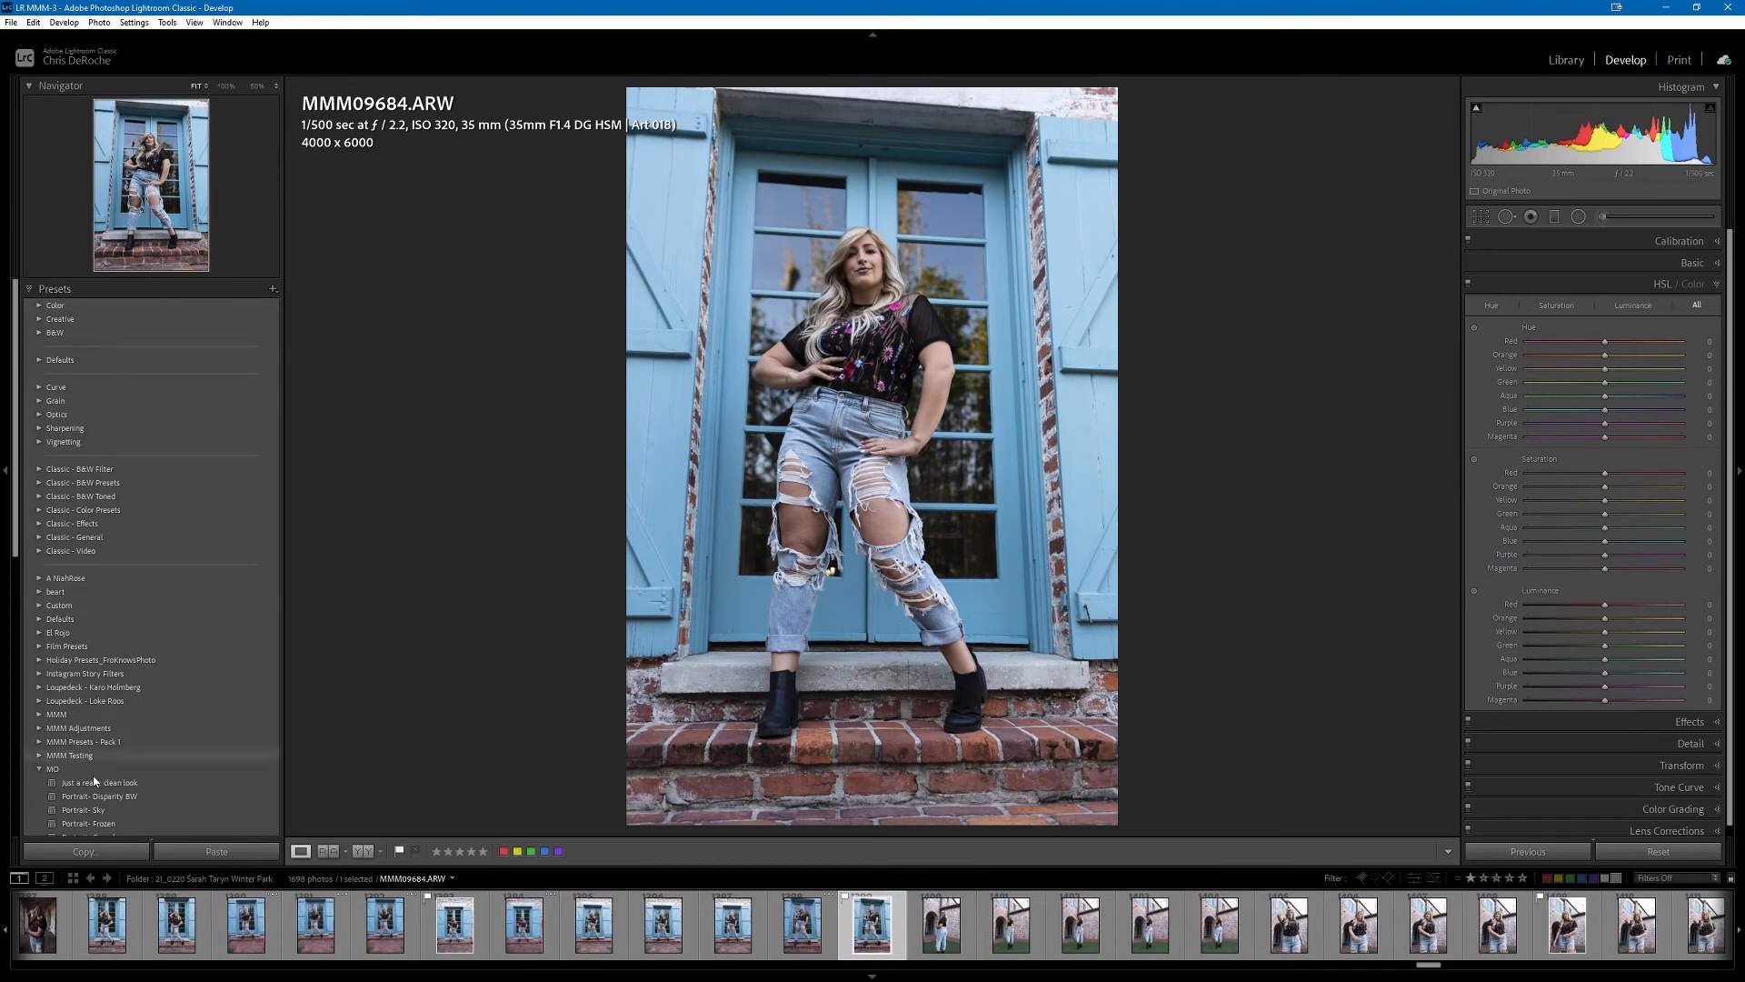
{"action": "scroll", "coordinate": [176, 692], "scroll_direction": "down", "scroll_amount": 2}
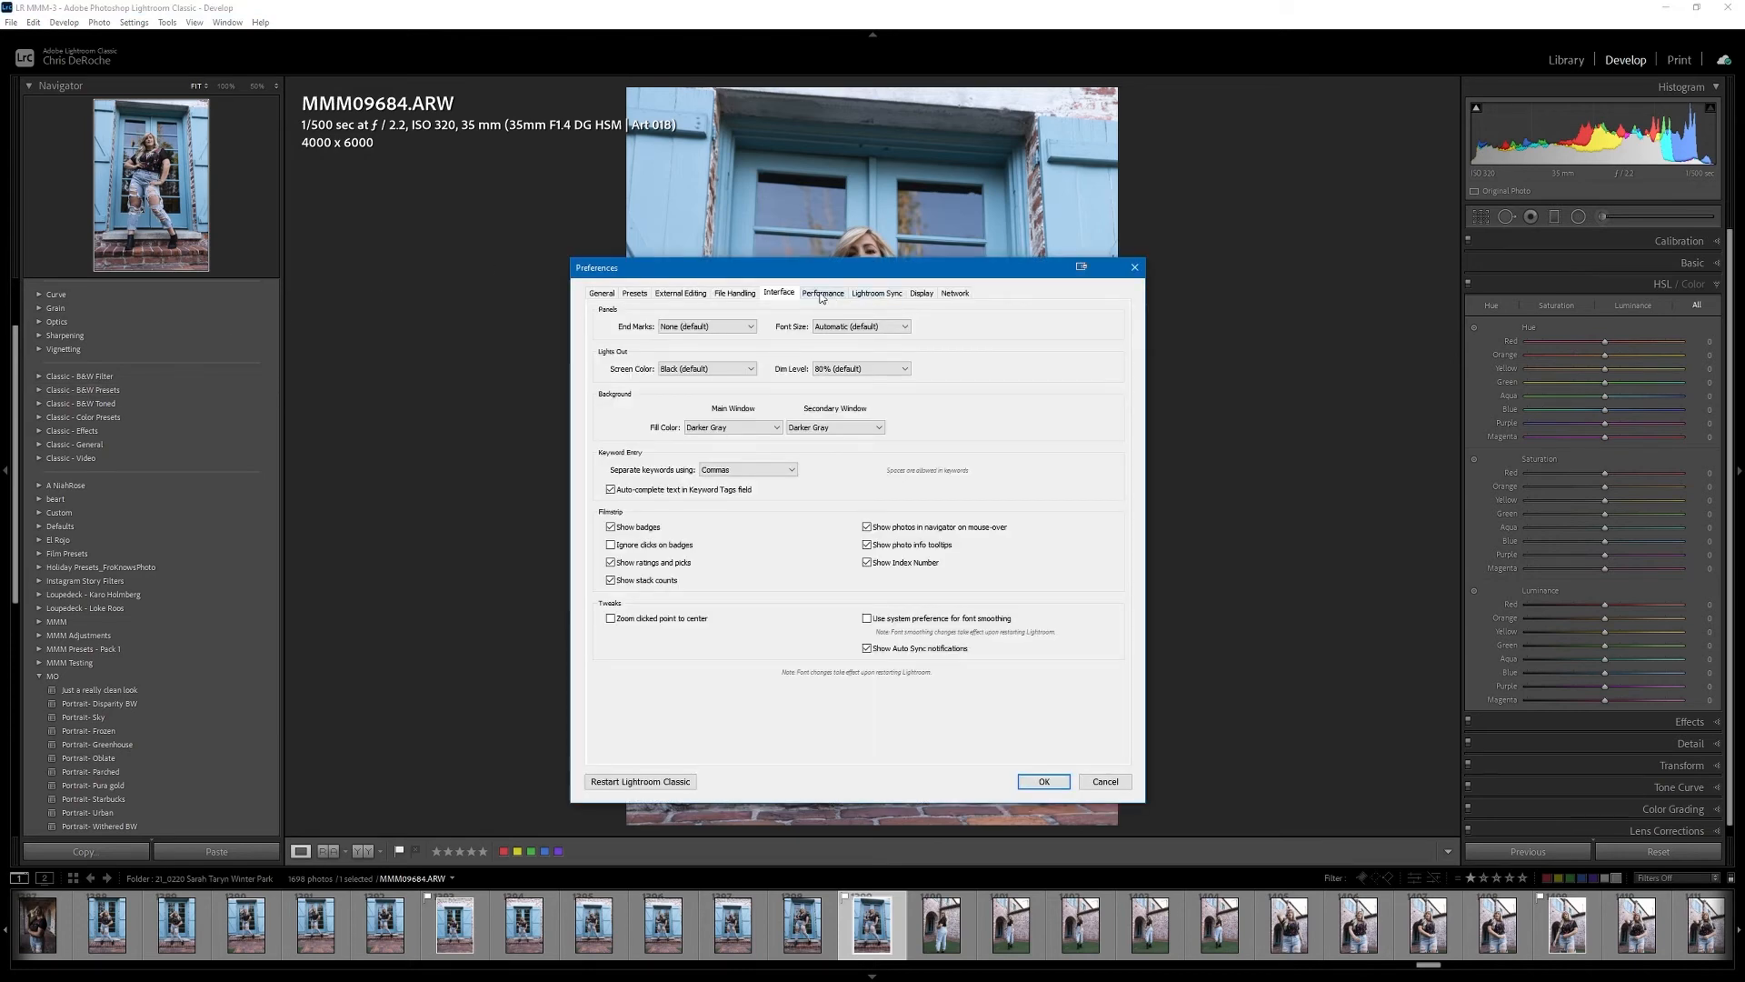
- Toggle hover preview of presets in Loupe in the Performance preferences and accept the dialog
{"action": "left_click", "coordinate": [821, 295]}
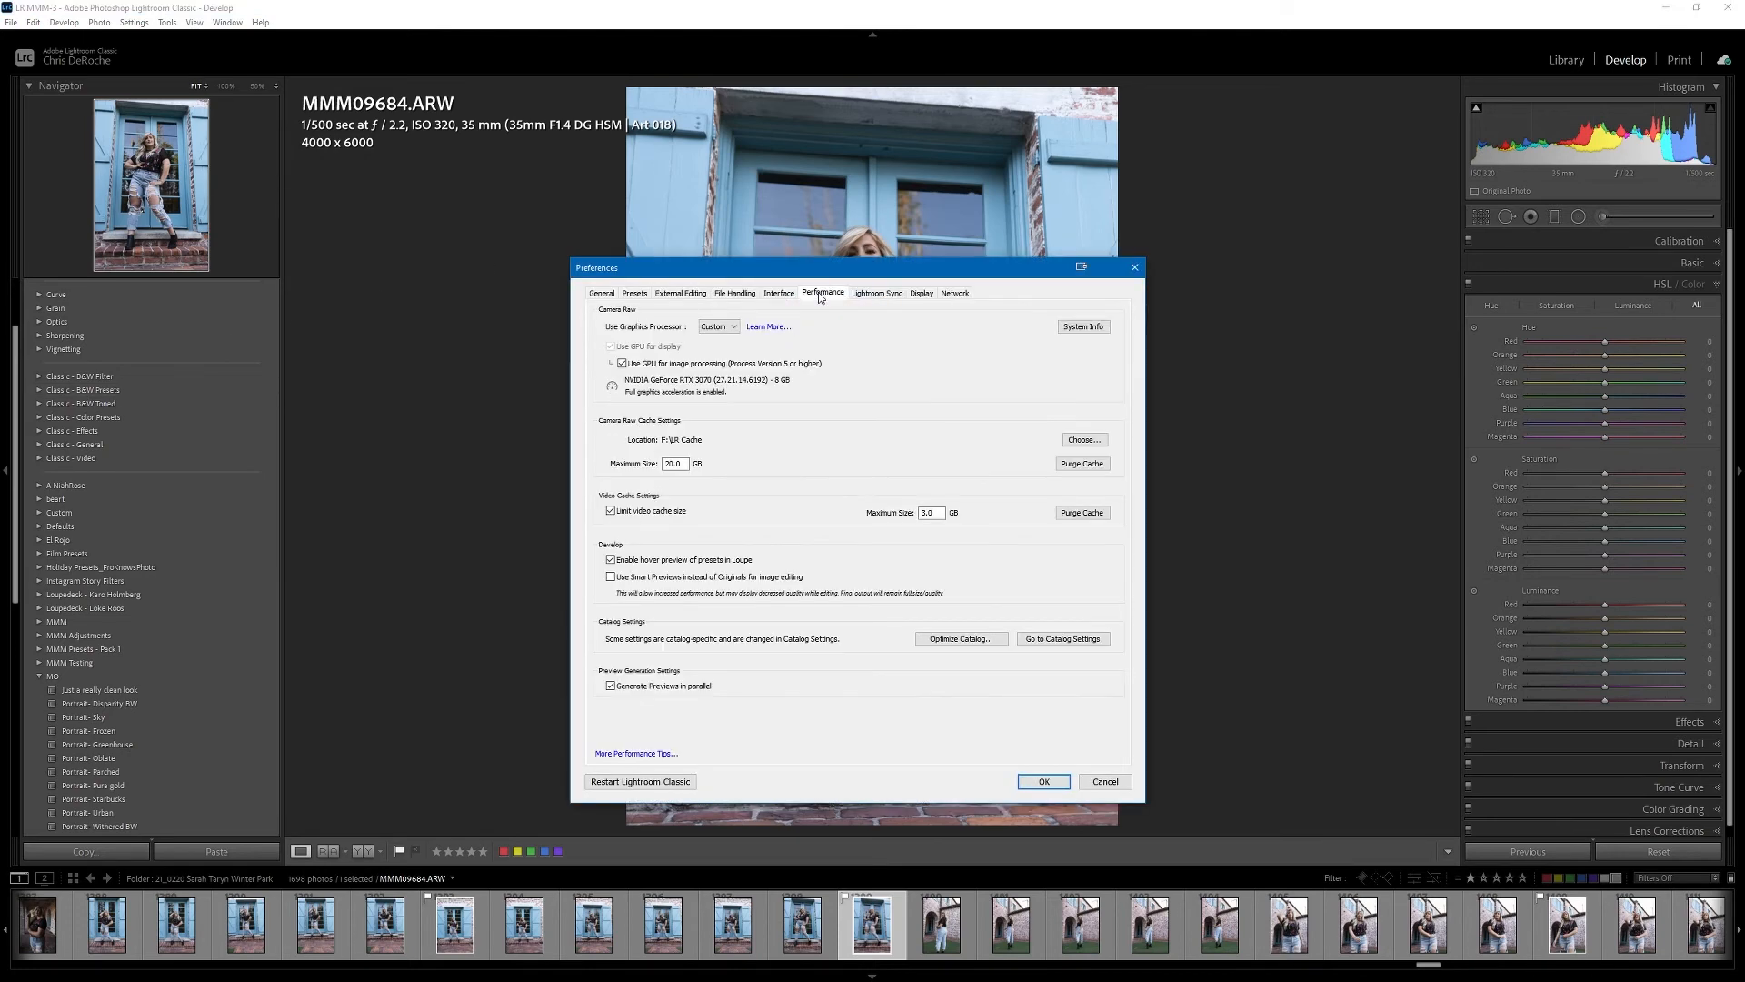
{"action": "left_click", "coordinate": [611, 560]}
{"action": "left_click", "coordinate": [1042, 782]}
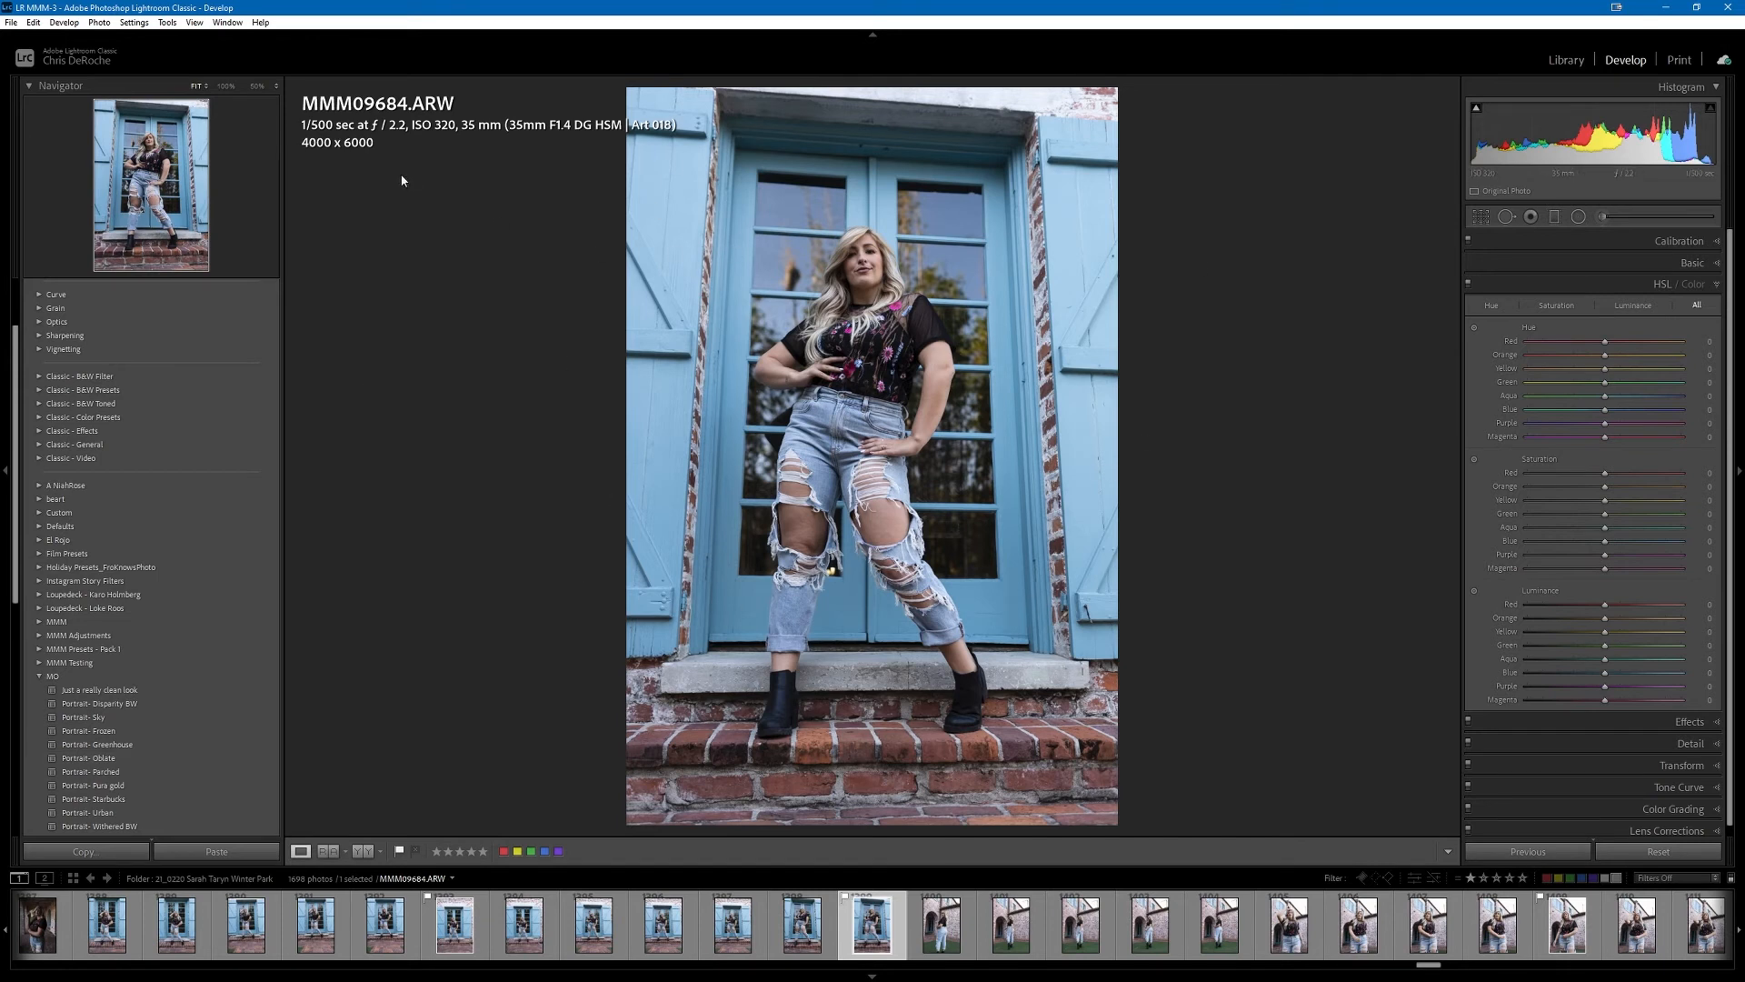
- Reopen the preferences and review the Performance and Lightroom Sync settings
{"action": "left_click", "coordinate": [38, 24]}
{"action": "left_click", "coordinate": [69, 187]}
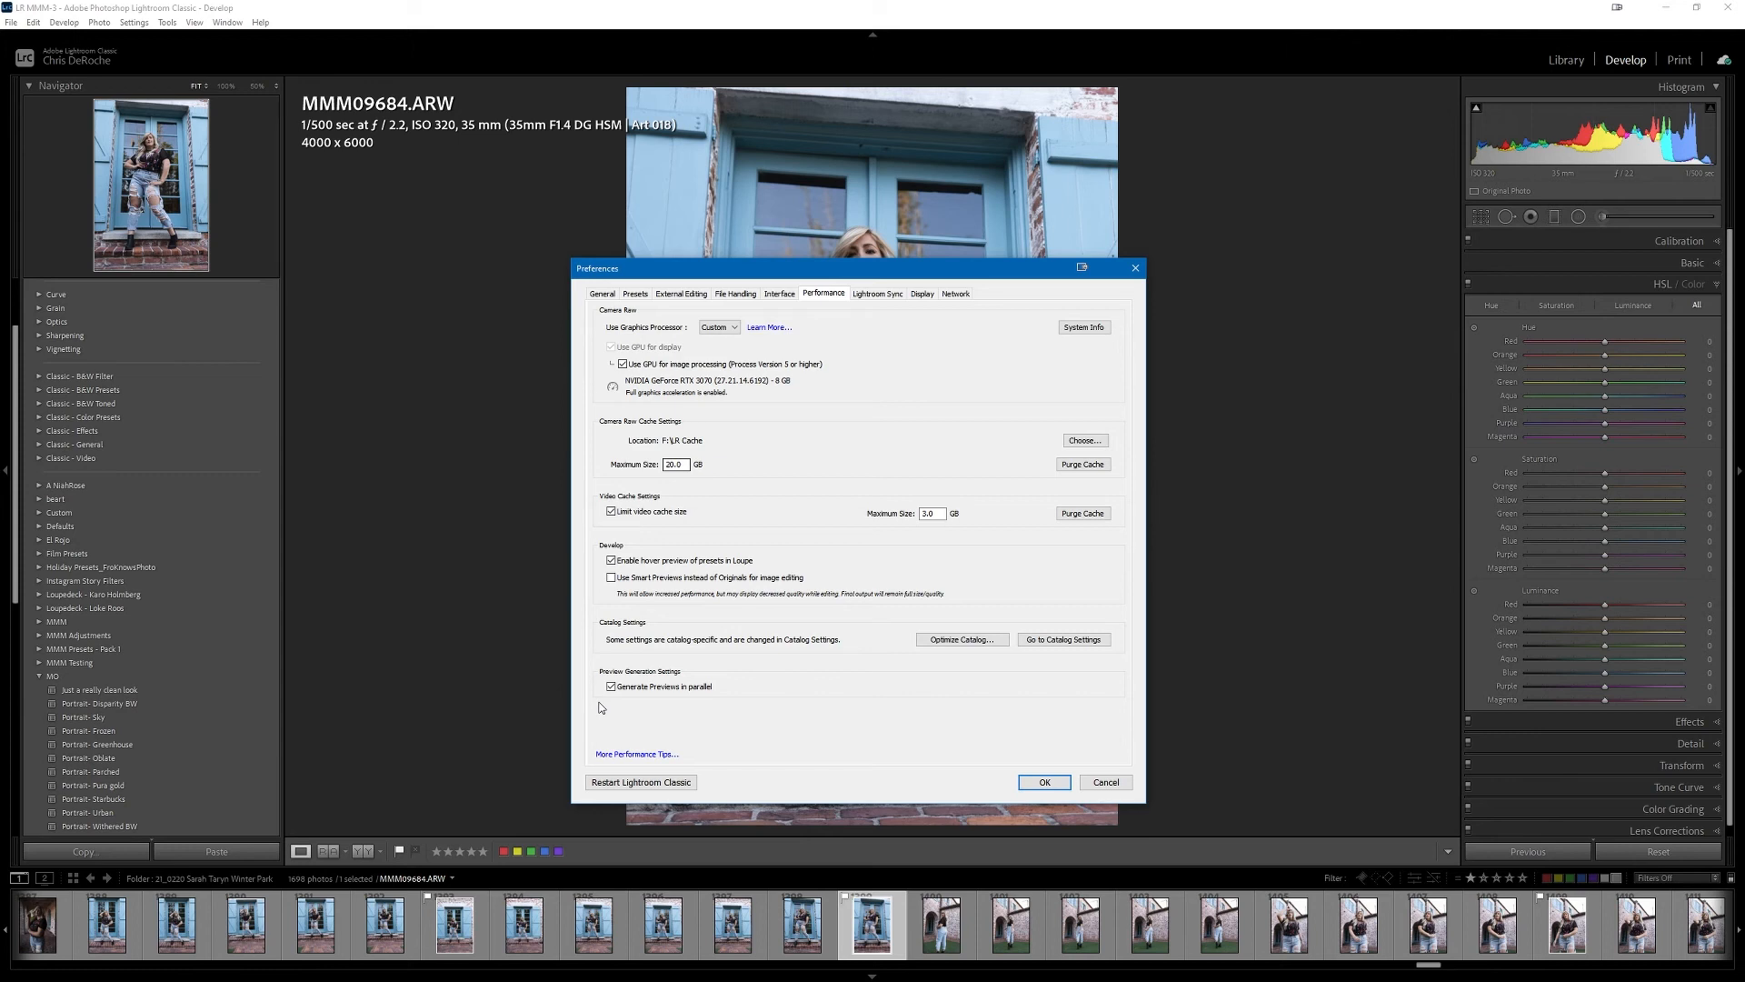
{"action": "left_click", "coordinate": [878, 294]}
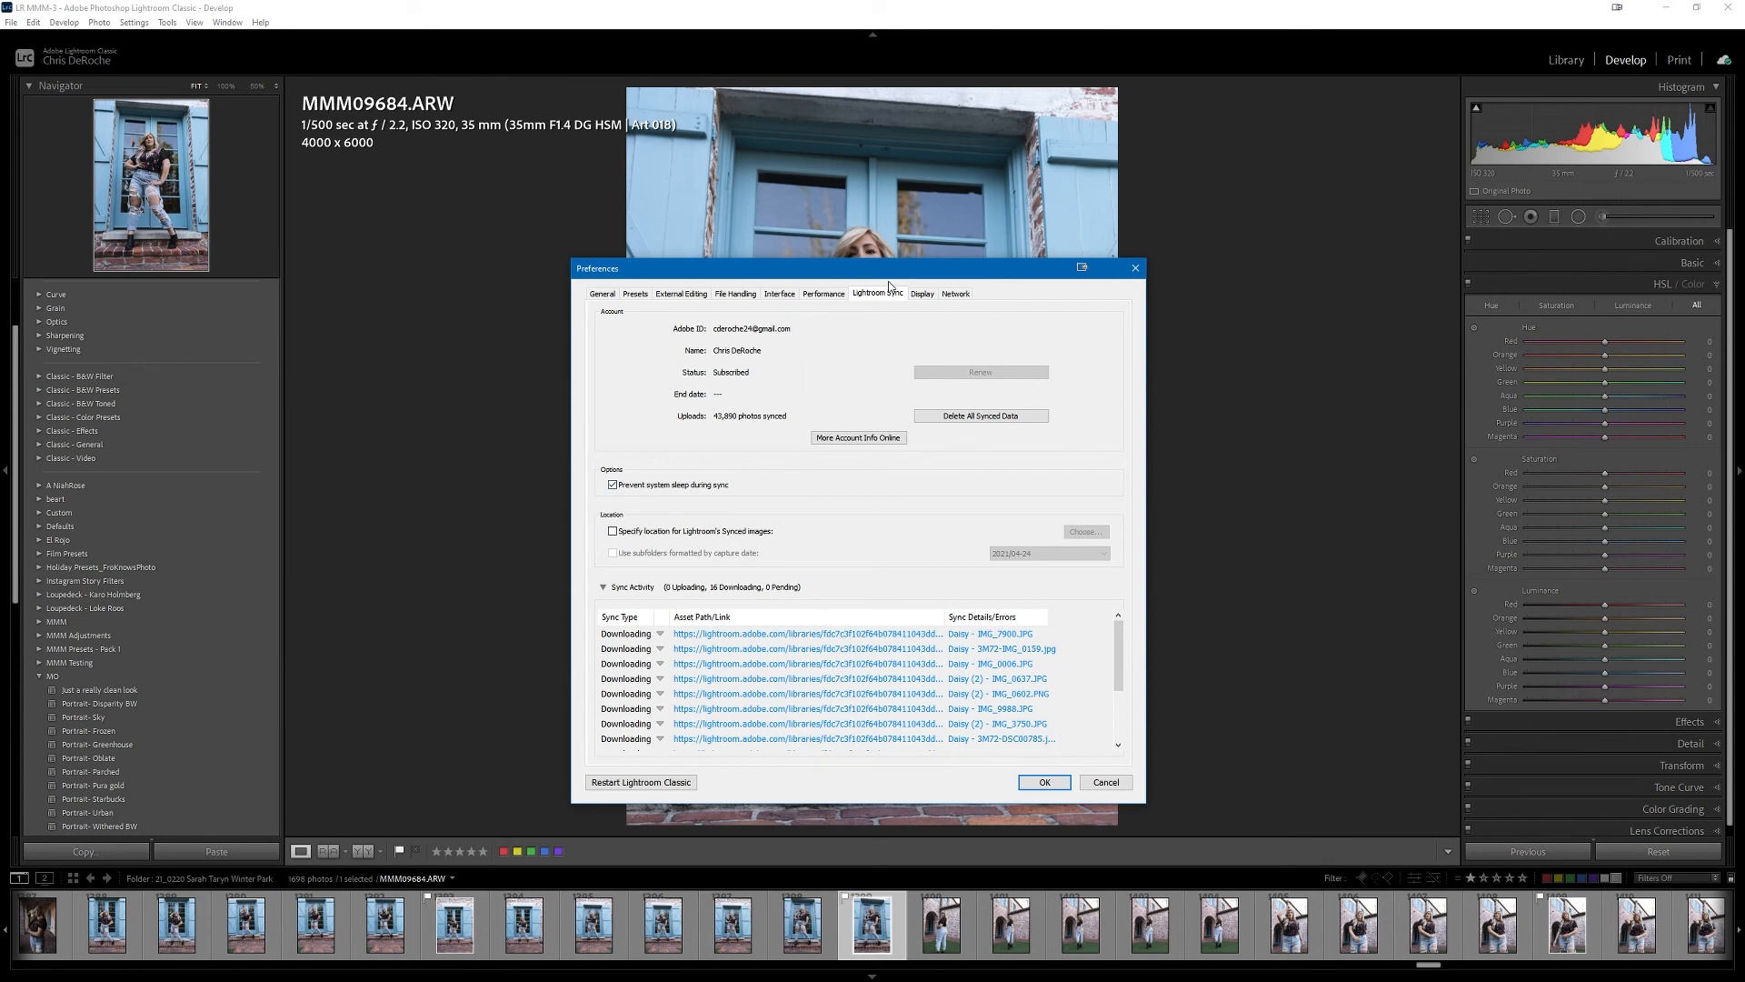
- In the Display preferences, try the available monitors for the secondary window, choose the largest upper one, and accept
{"action": "left_click", "coordinate": [921, 296]}
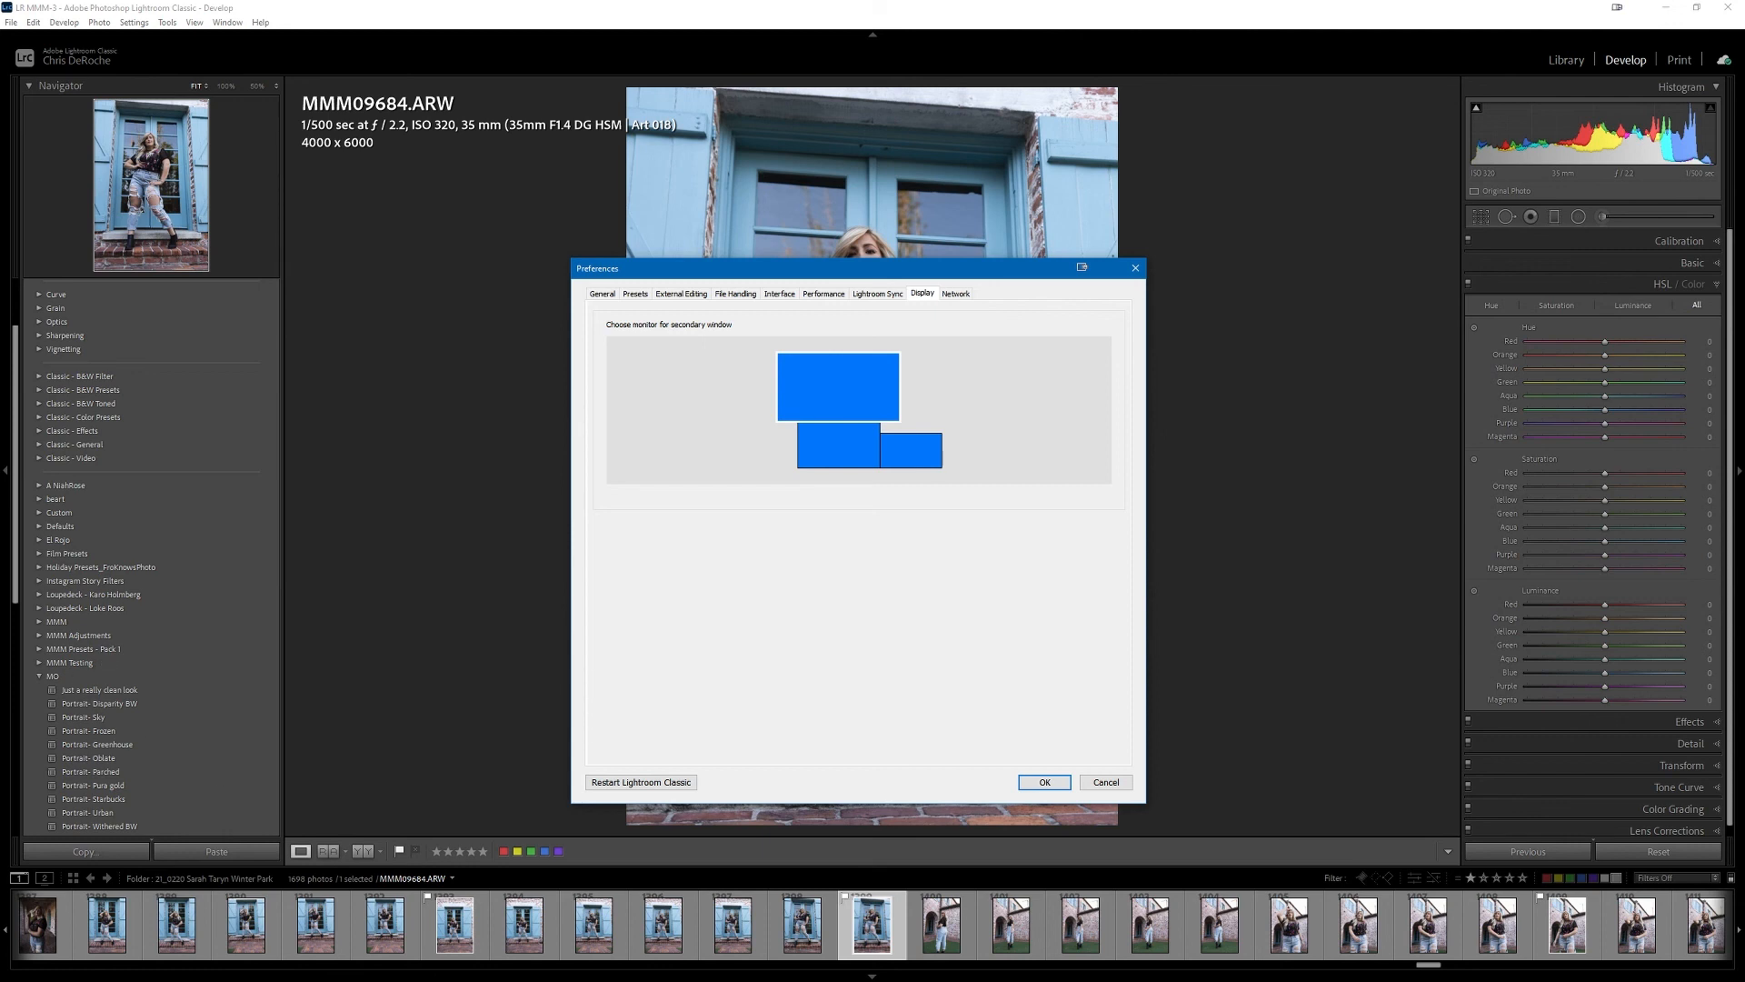
{"action": "left_click", "coordinate": [866, 452]}
{"action": "left_click", "coordinate": [918, 452]}
{"action": "left_click", "coordinate": [865, 385]}
{"action": "left_click", "coordinate": [917, 467]}
{"action": "left_click", "coordinate": [875, 400]}
{"action": "left_click", "coordinate": [1042, 783]}
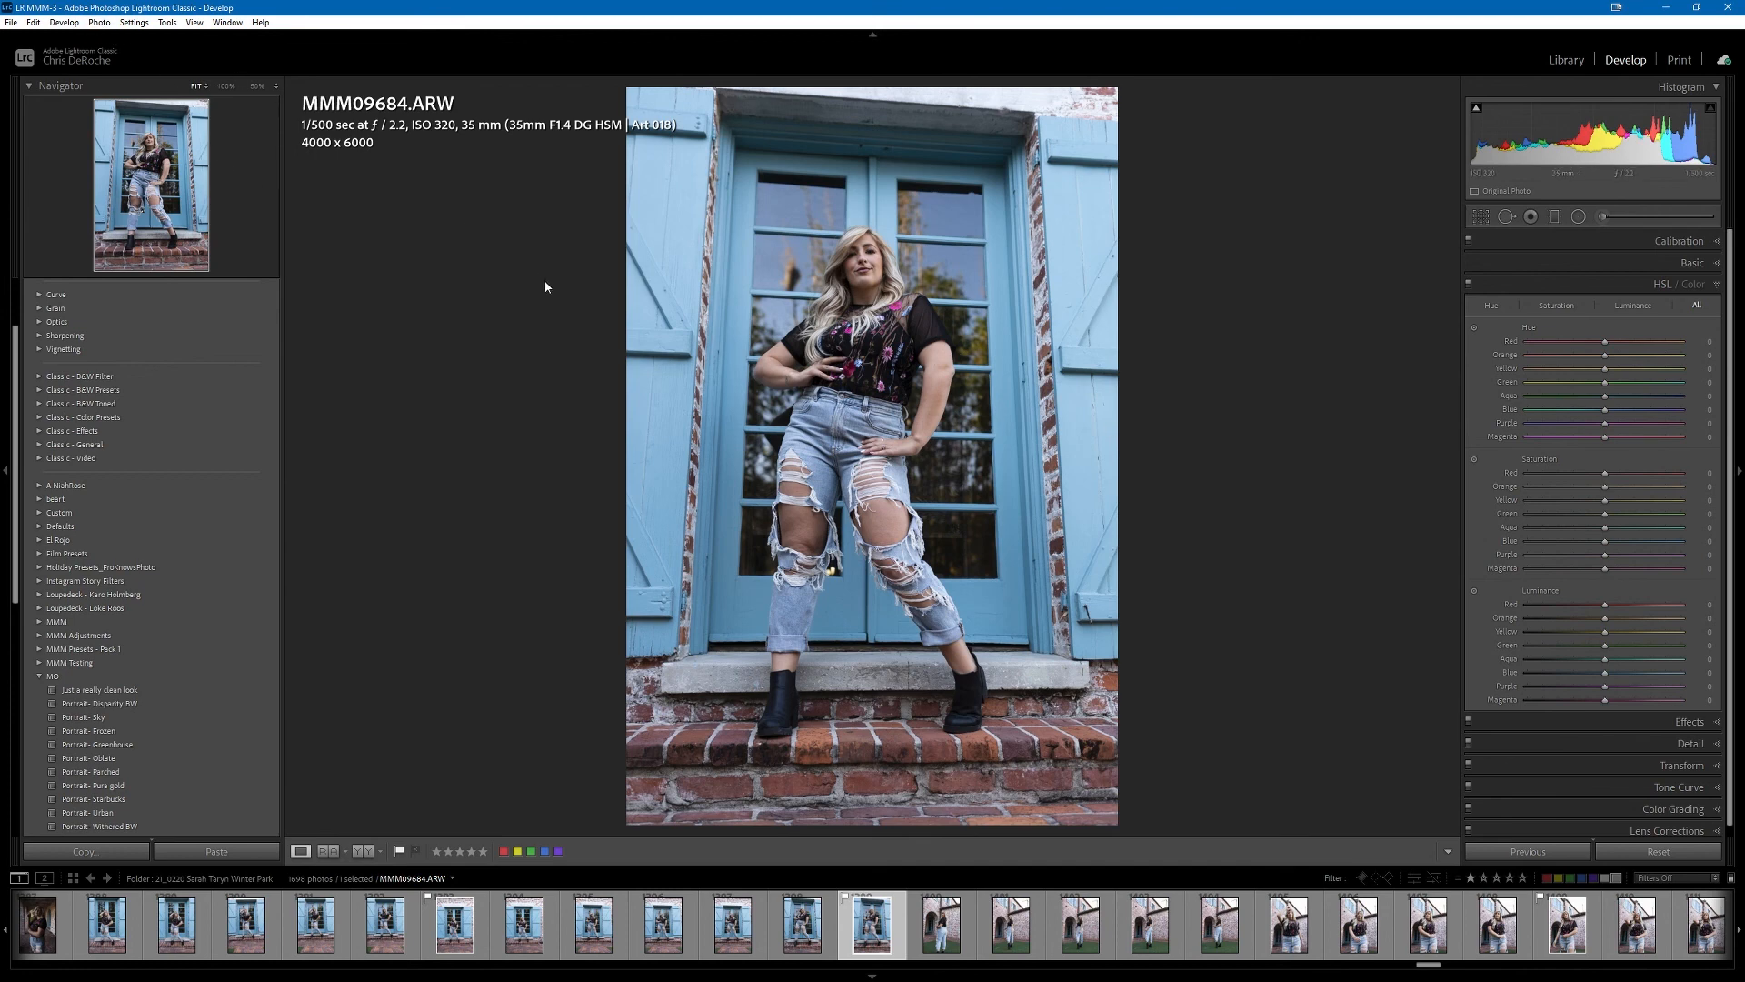
- Switch to the Library grid and open the current color label set for editing
{"action": "key", "text": "g"}
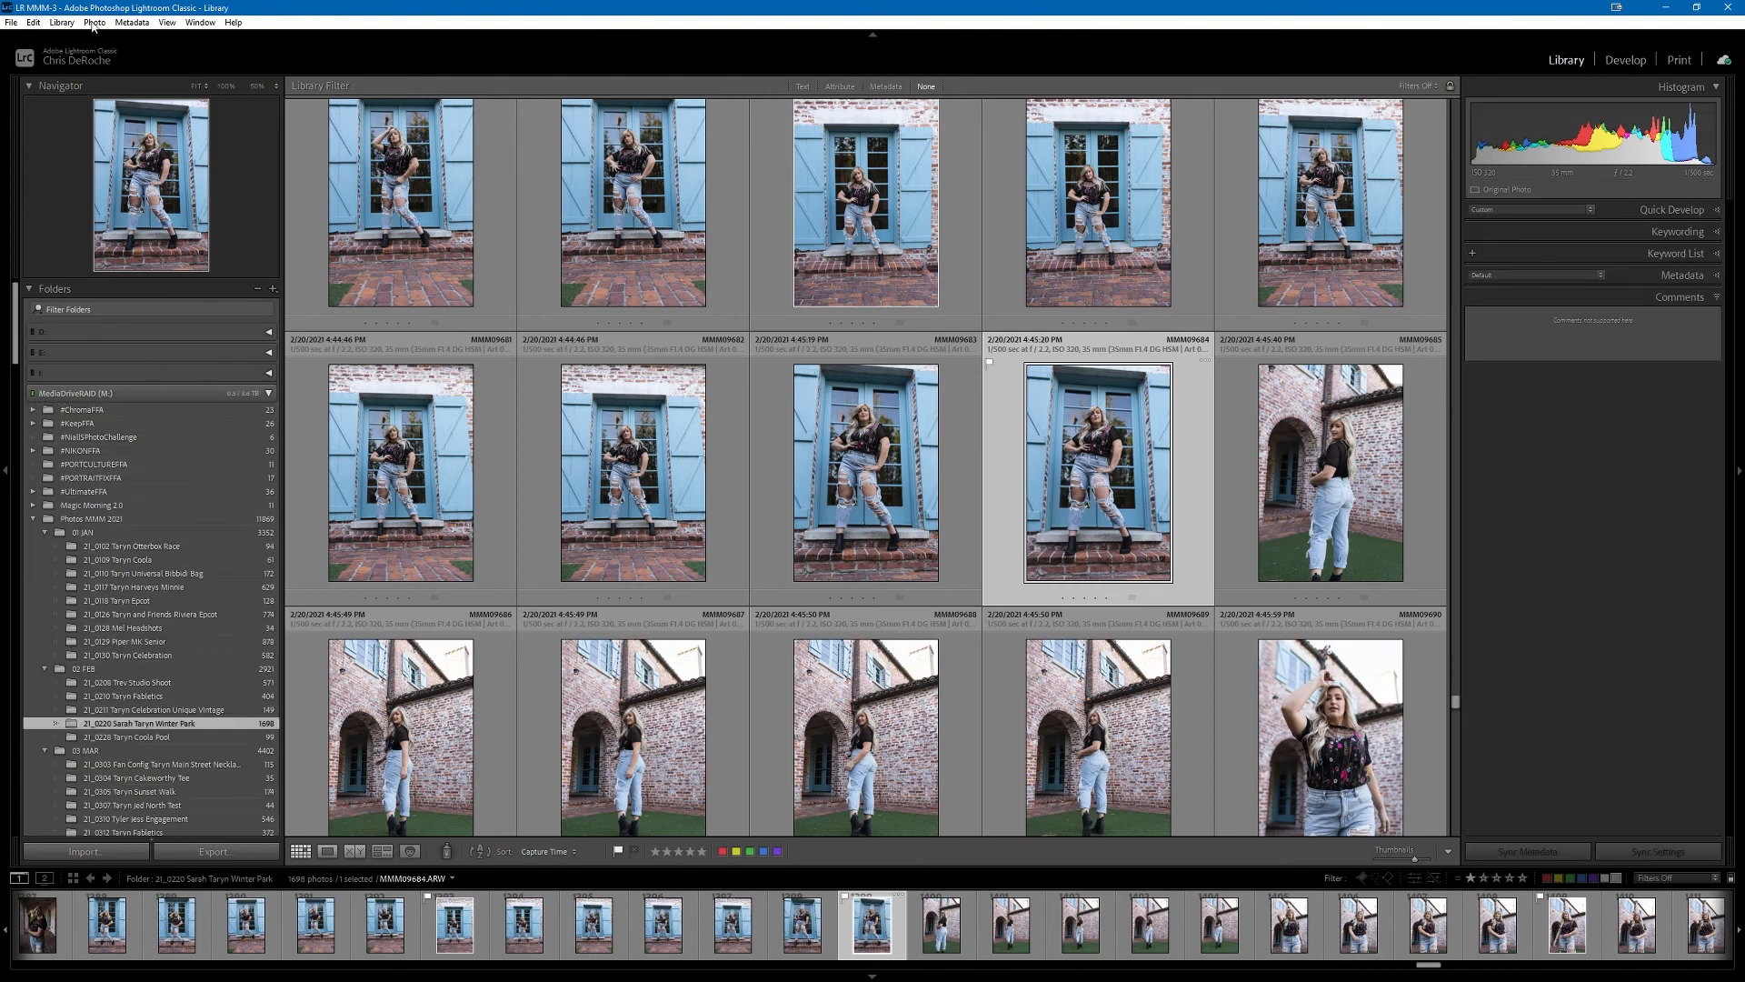
{"action": "left_click", "coordinate": [94, 23]}
{"action": "mouse_move", "coordinate": [132, 22]}
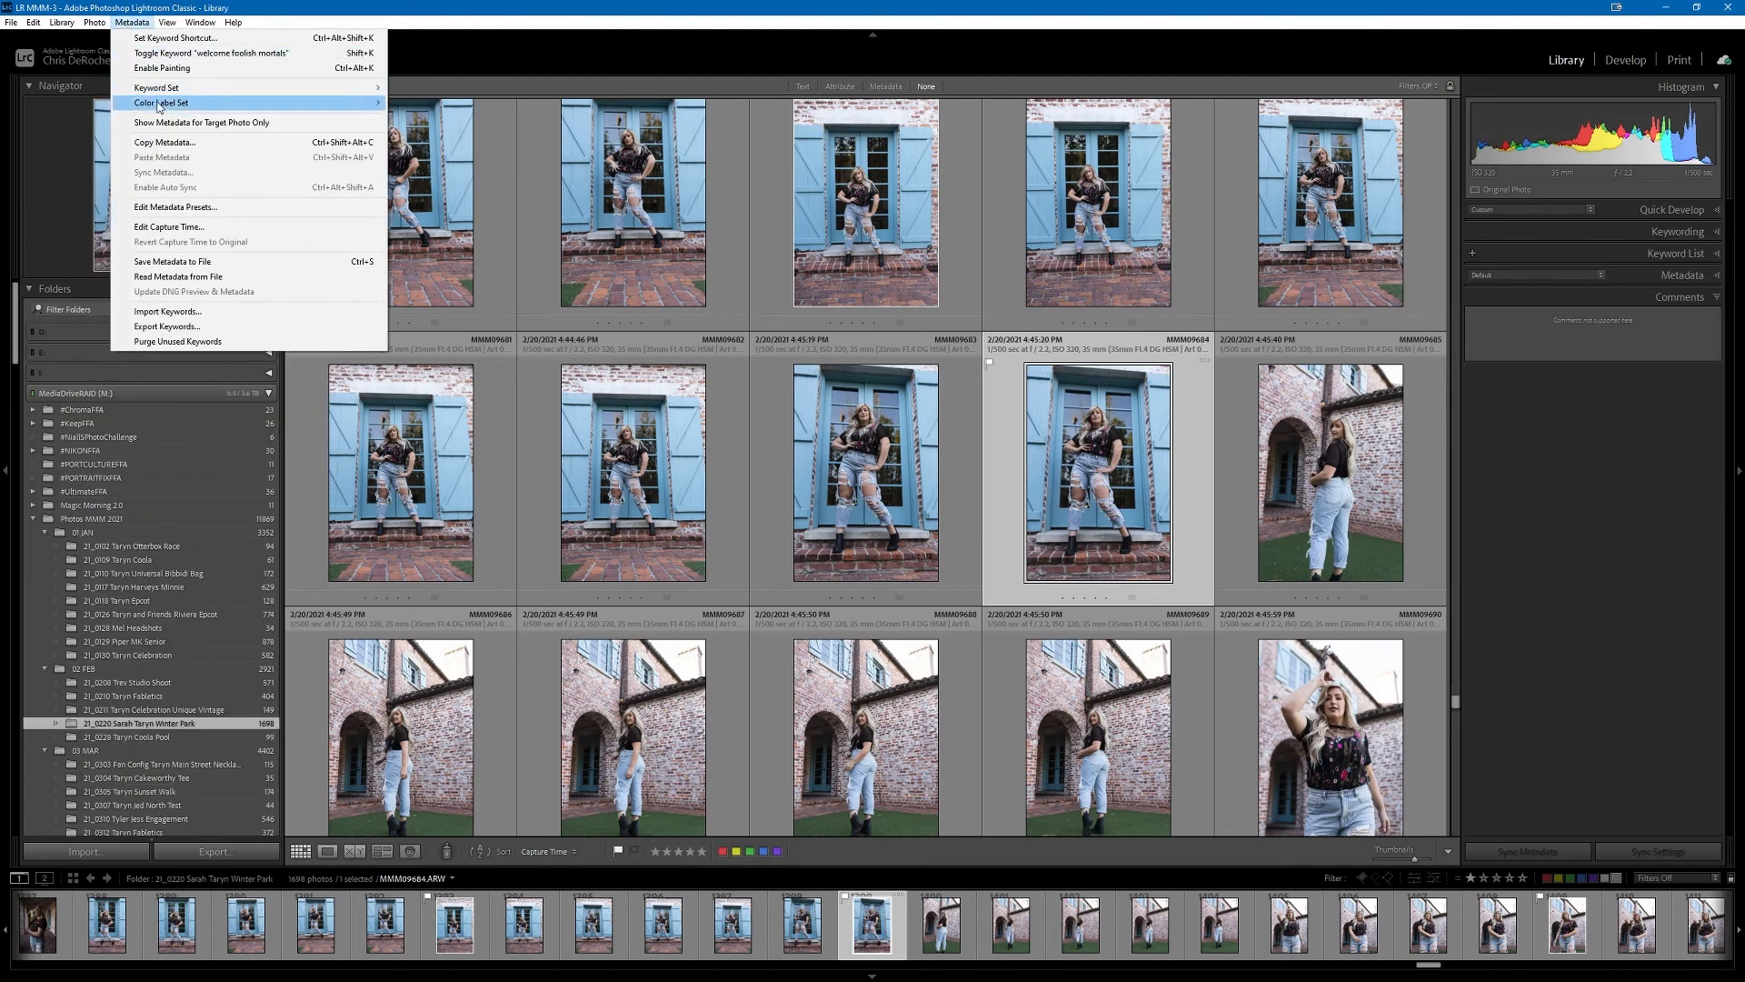
{"action": "mouse_move", "coordinate": [158, 103]}
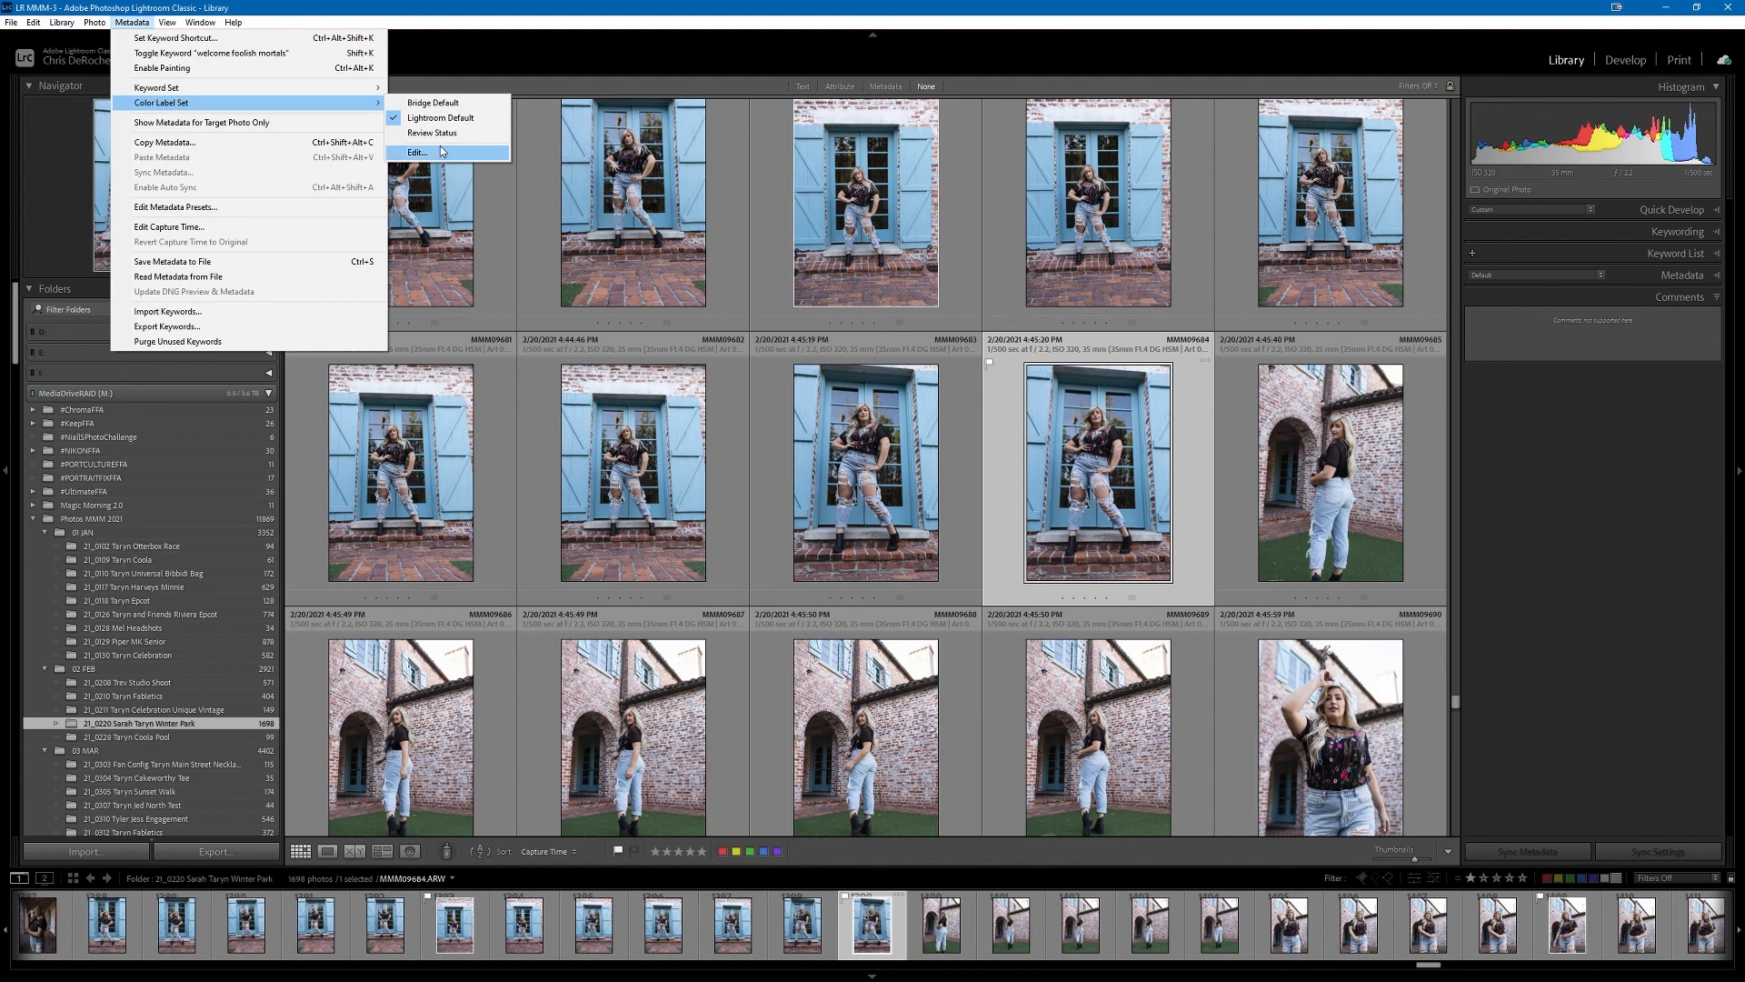
{"action": "left_click", "coordinate": [442, 151]}
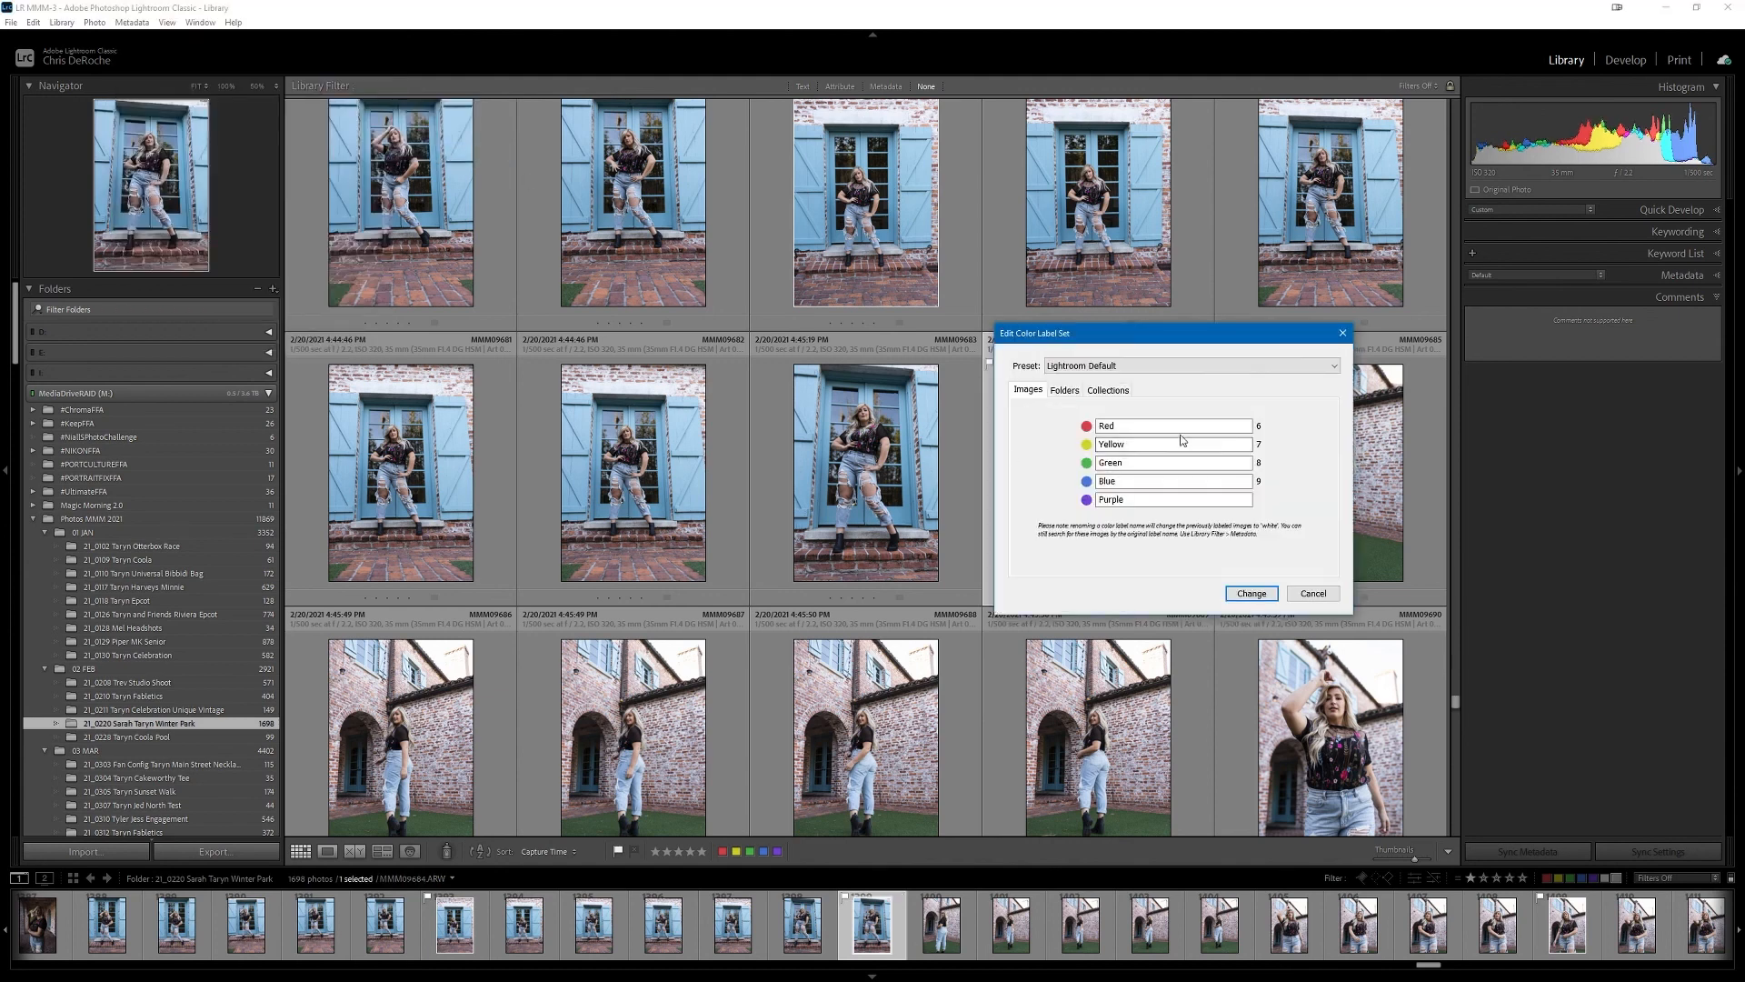
- Move the label set dialog clear of the selected photo and review the color label names for images, folders and collections
{"action": "left_click_drag", "start_coordinate": [1159, 348], "coordinate": [887, 263]}
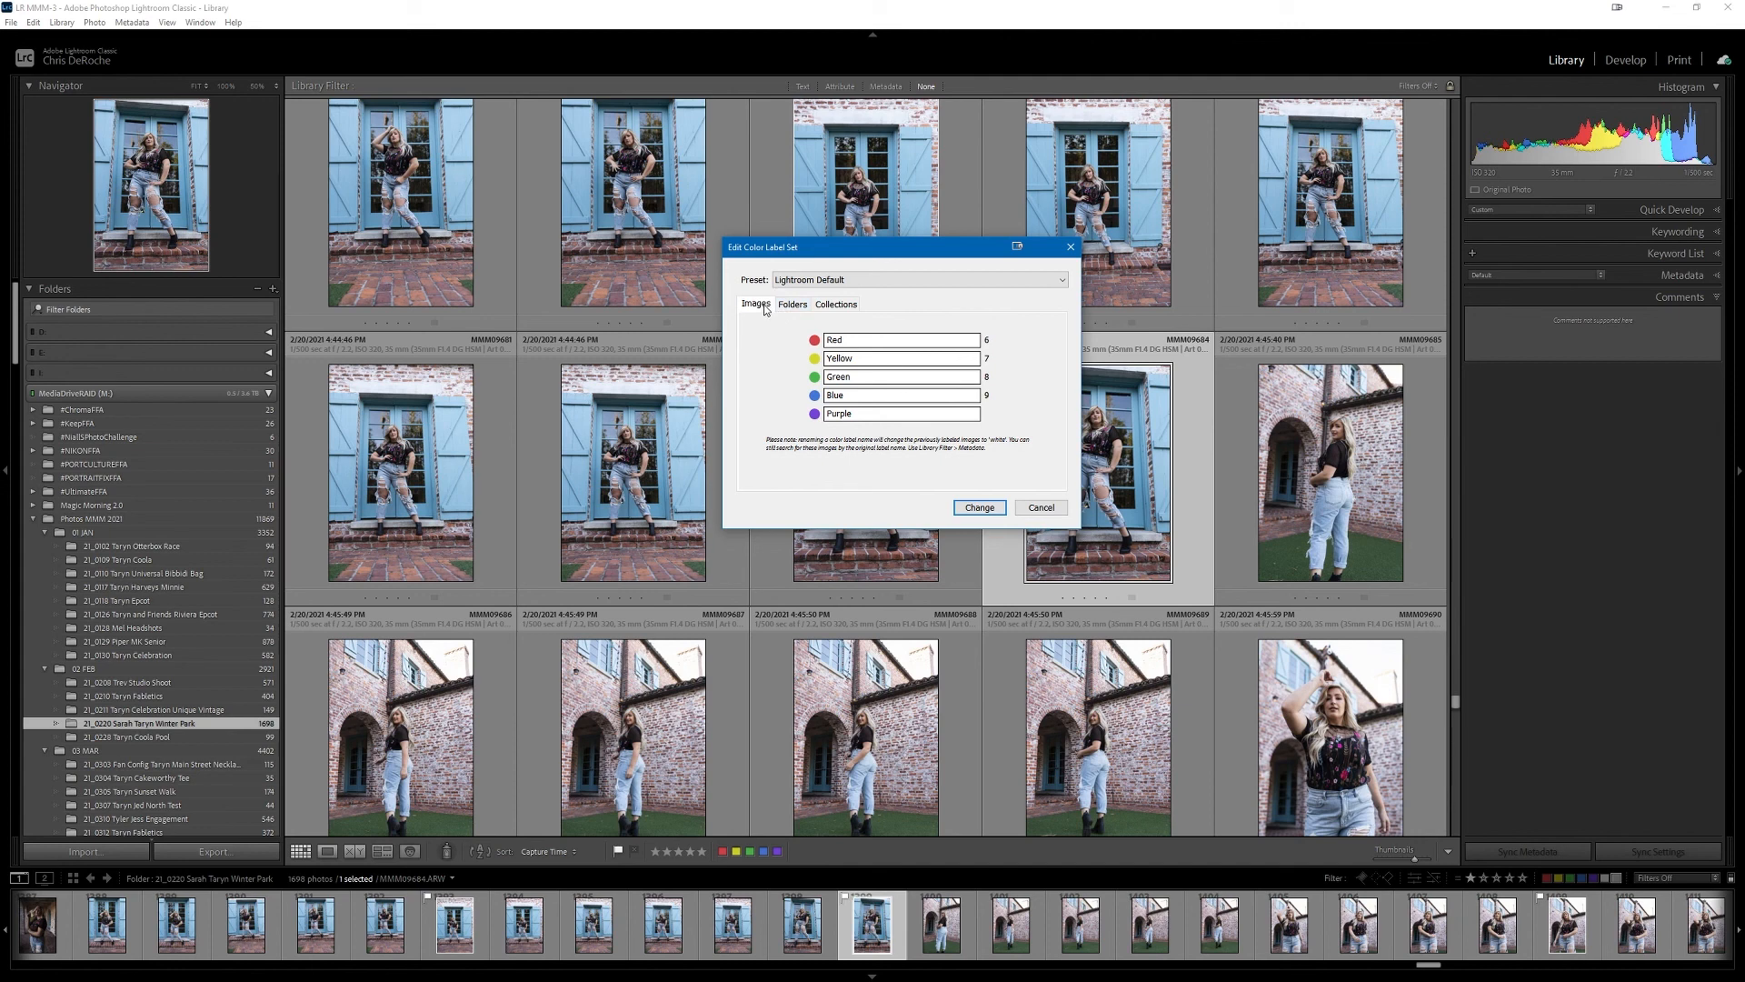
{"action": "left_click", "coordinate": [791, 306]}
{"action": "left_click", "coordinate": [833, 306]}
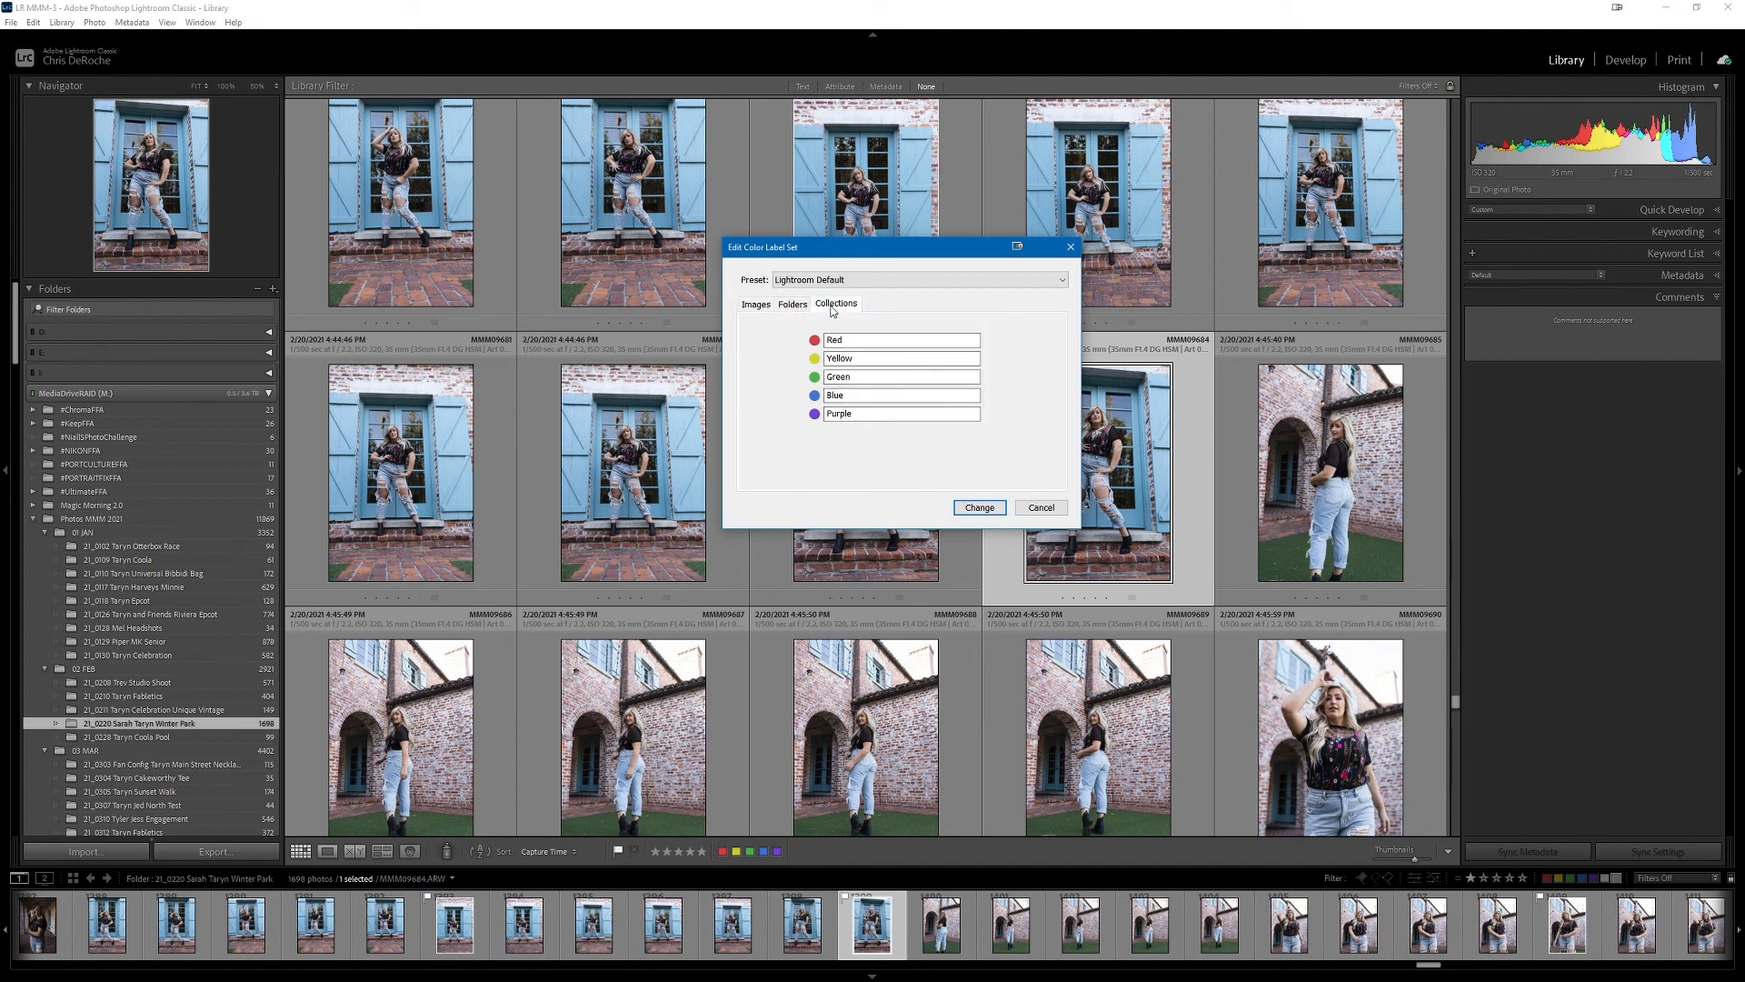
{"action": "left_click", "coordinate": [754, 307]}
- Try the Review Status preset for the color labels, switch back to Lightroom Default, and close the dialog without applying changes
{"action": "left_click", "coordinate": [798, 282]}
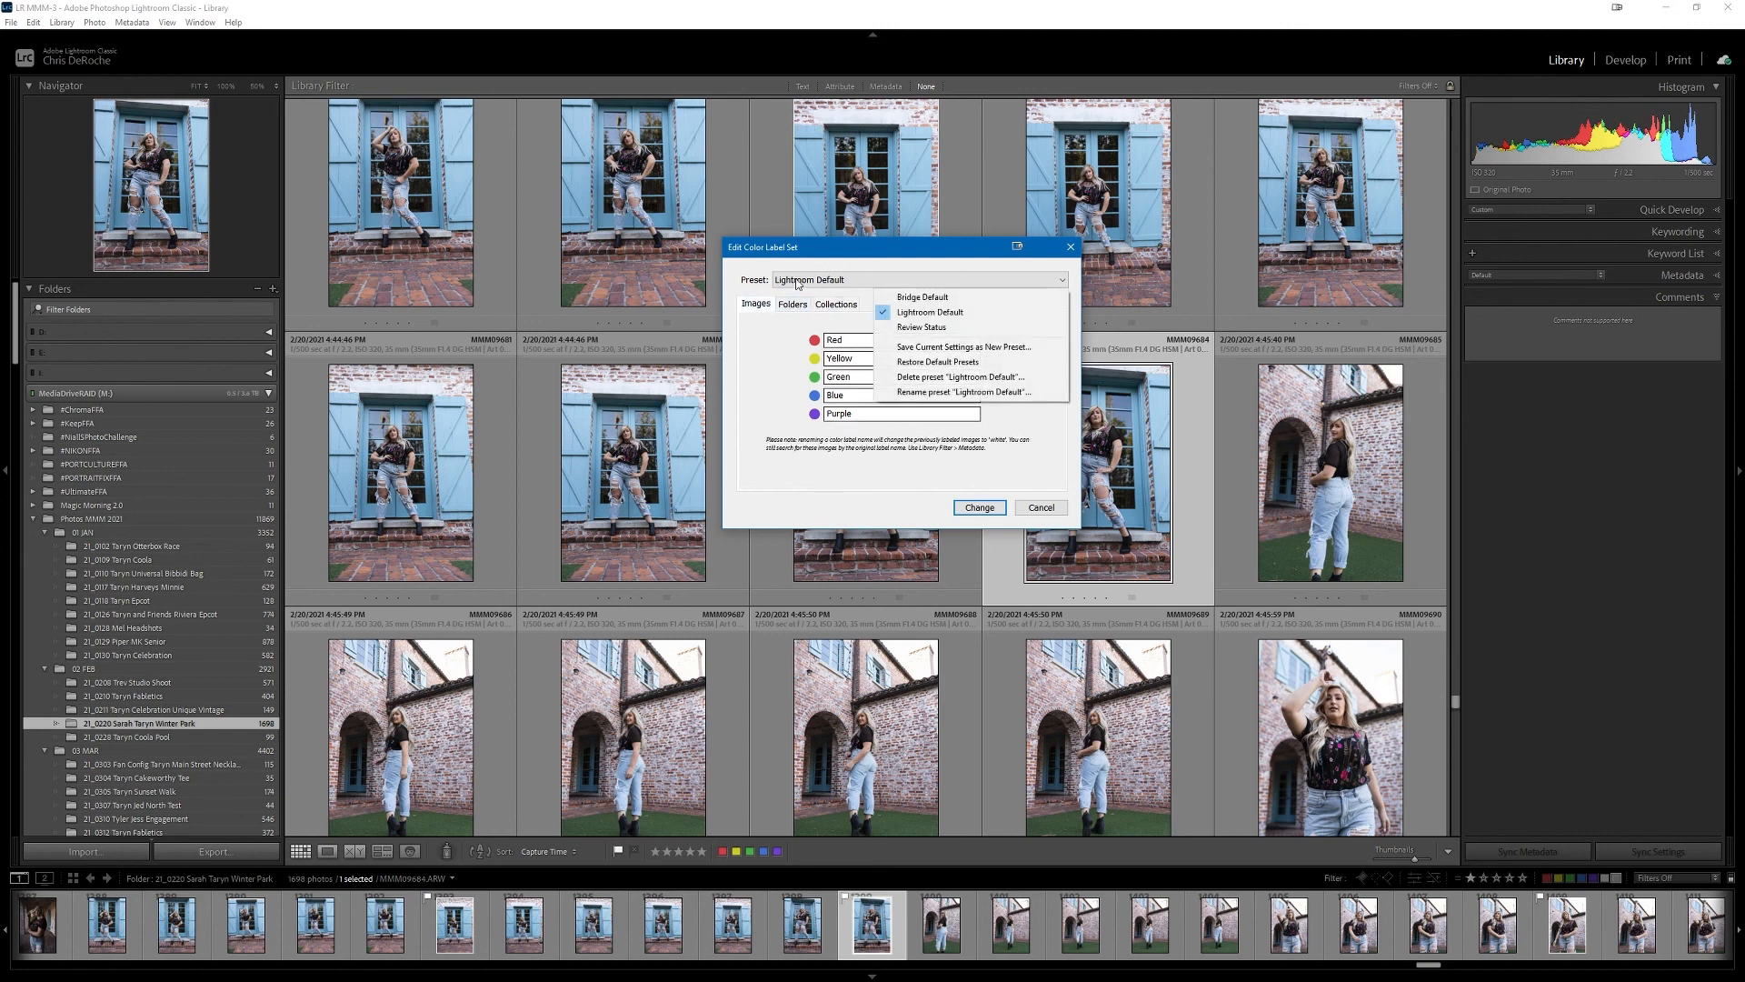
{"action": "left_click", "coordinate": [922, 328]}
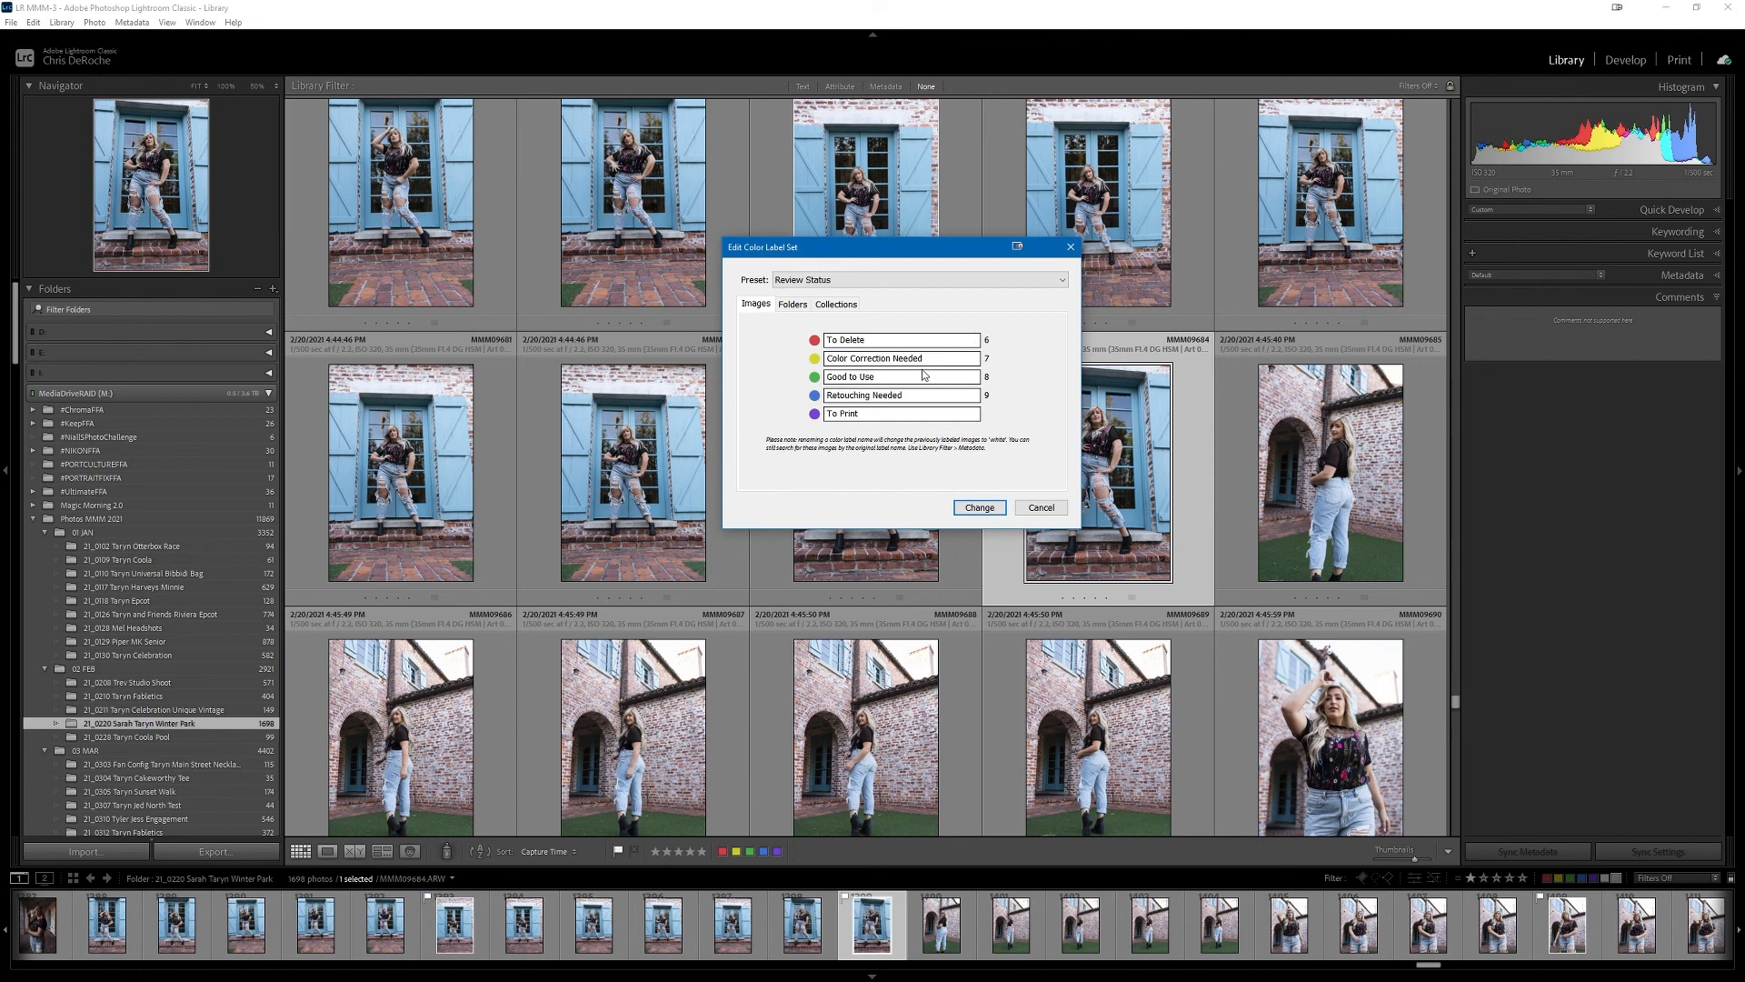
{"action": "left_click", "coordinate": [823, 282]}
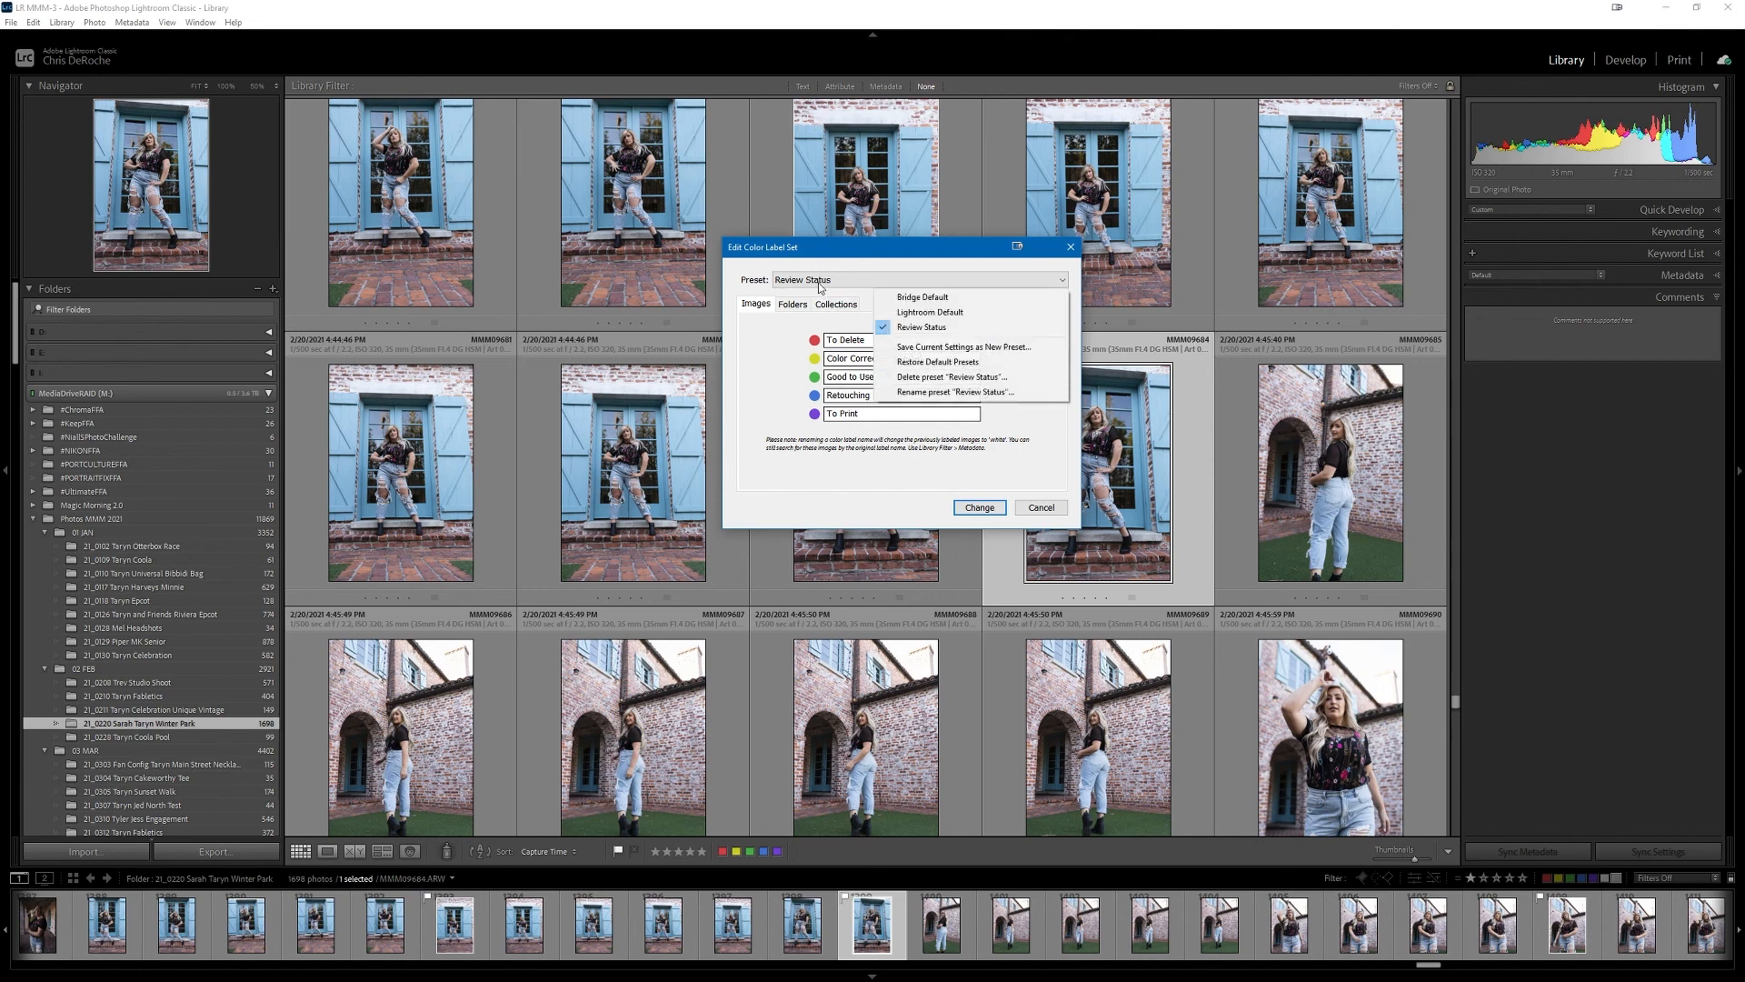
{"action": "left_click", "coordinate": [904, 314]}
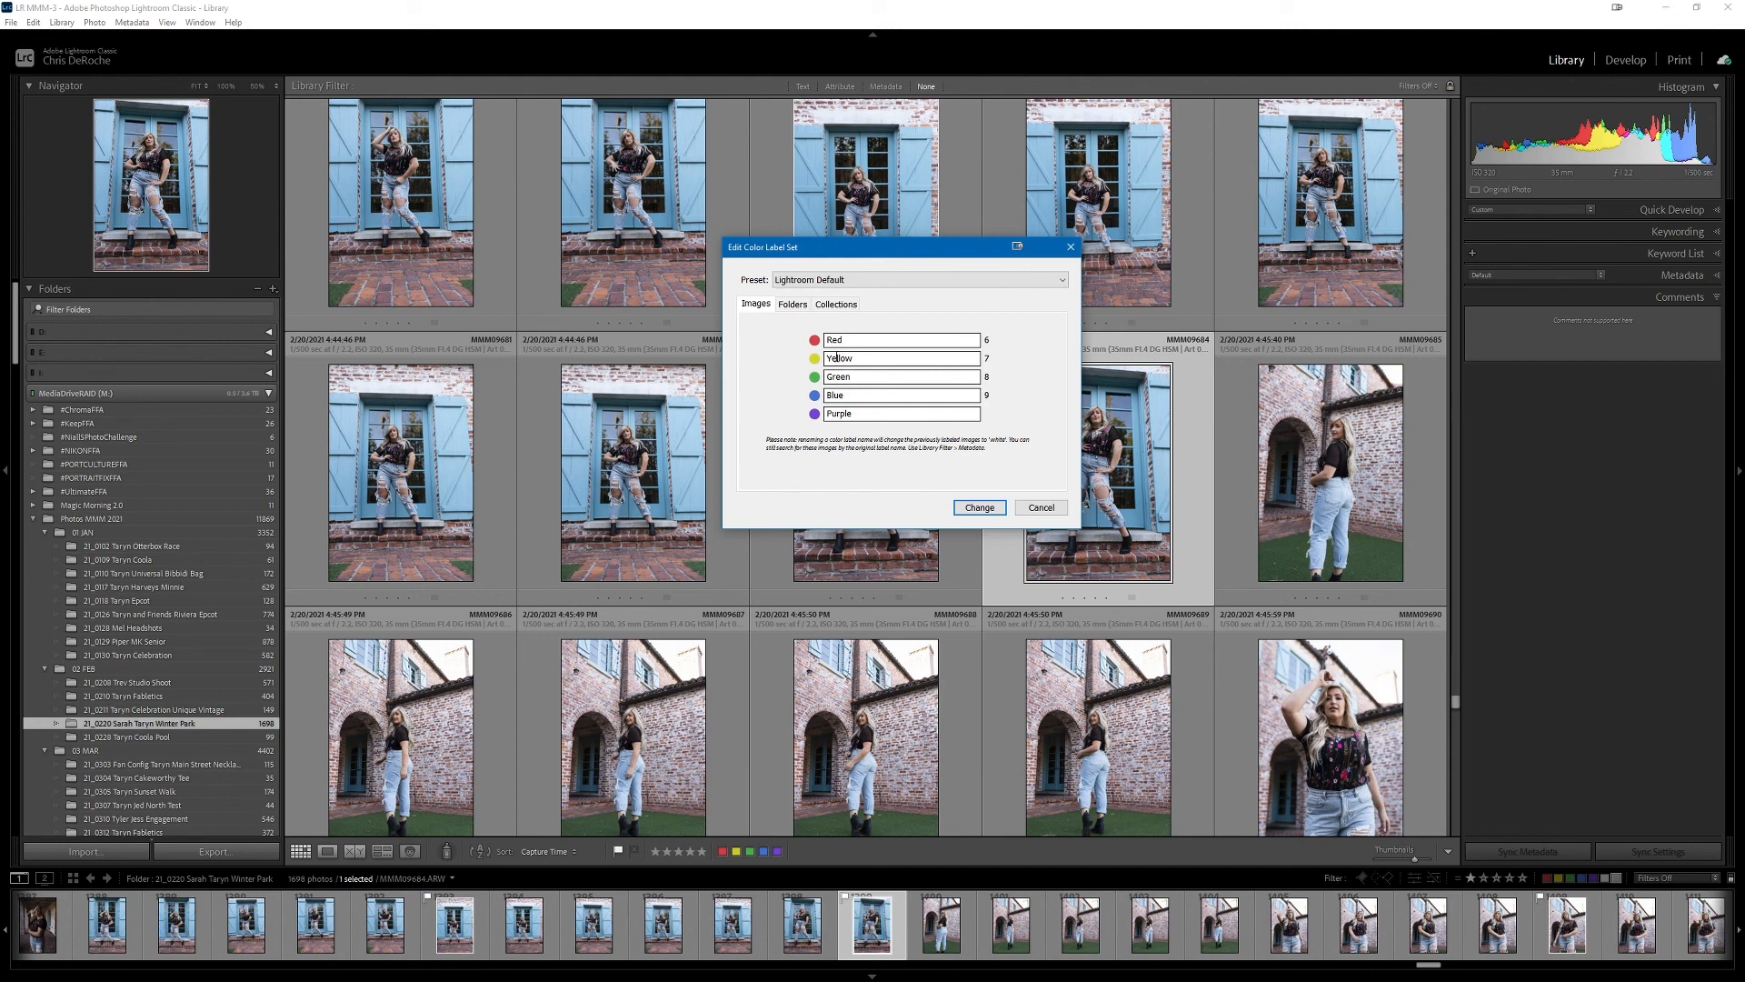
{"action": "left_click", "coordinate": [1054, 509]}
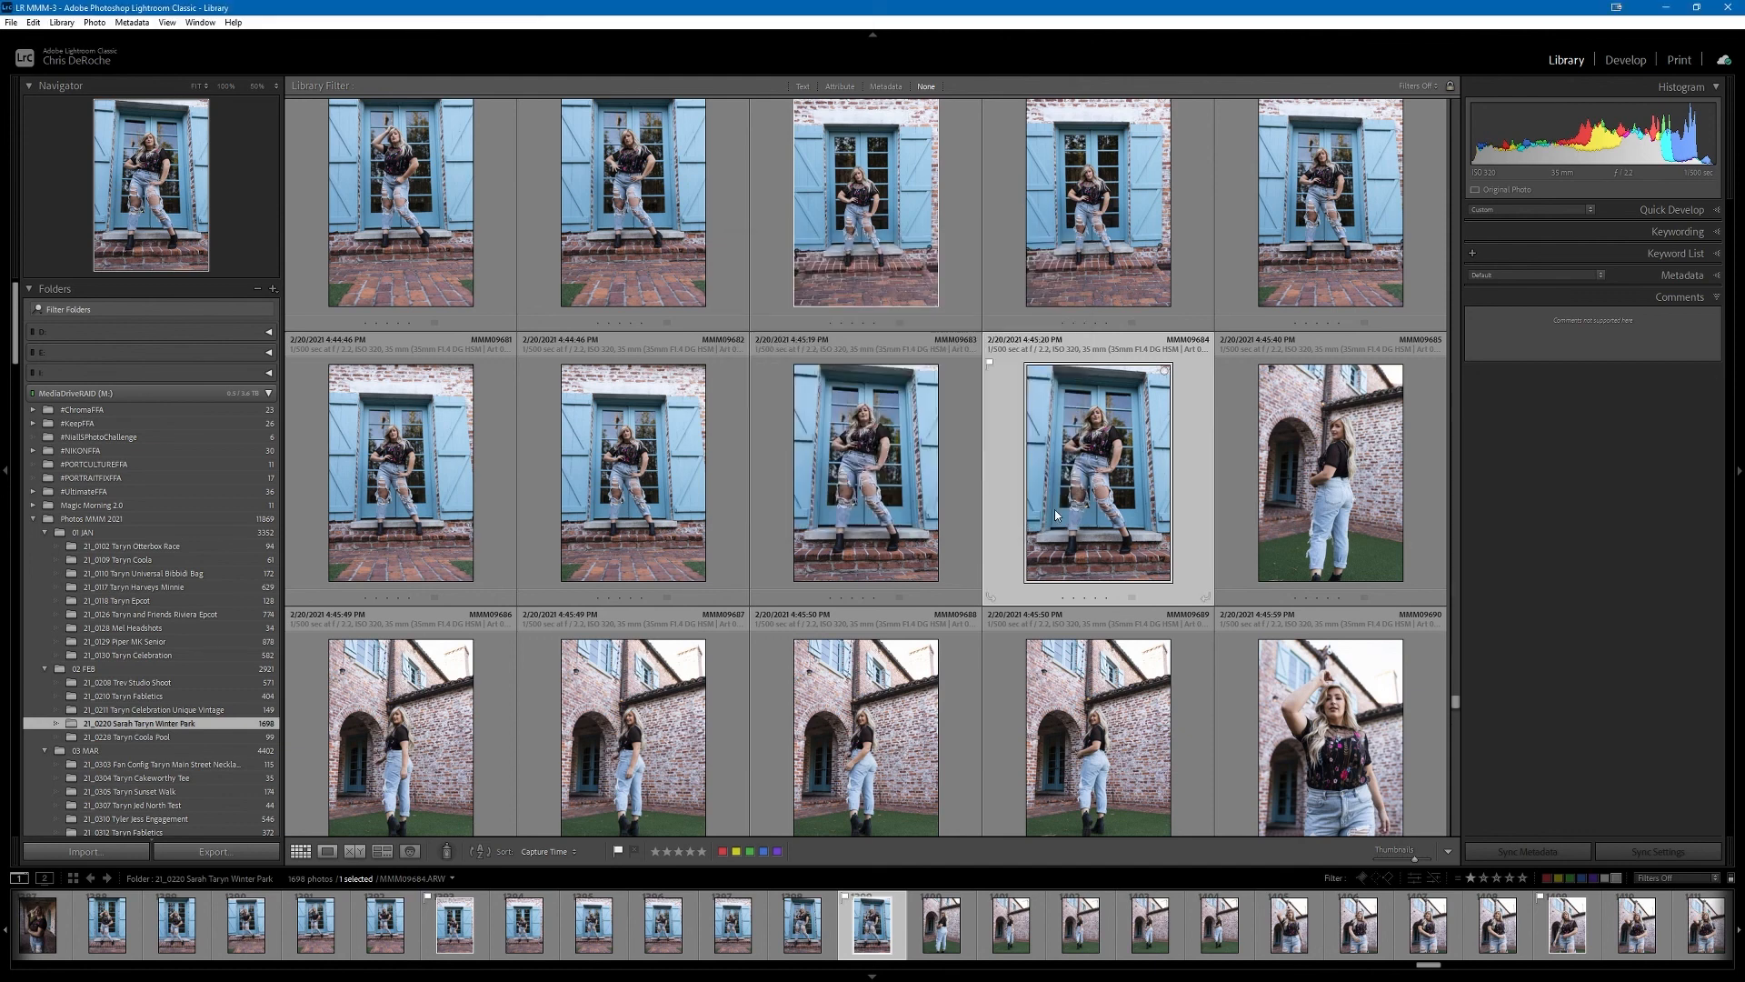